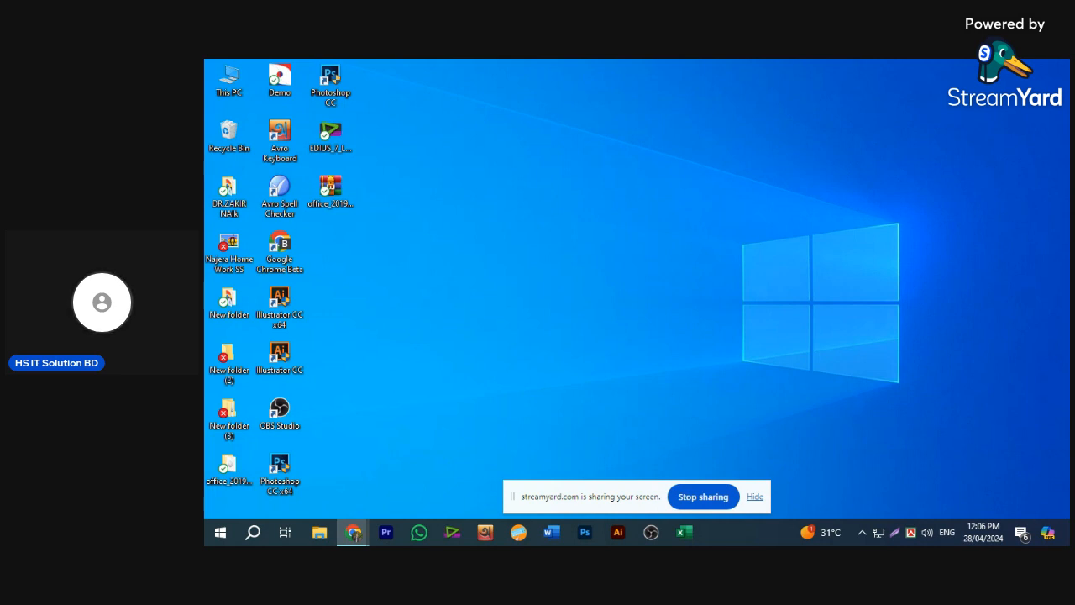
# Create a new Microsoft Excel worksheet on the desktop and name it Microsoft Excel - 02.
pyautogui.rightClick(455, 185)
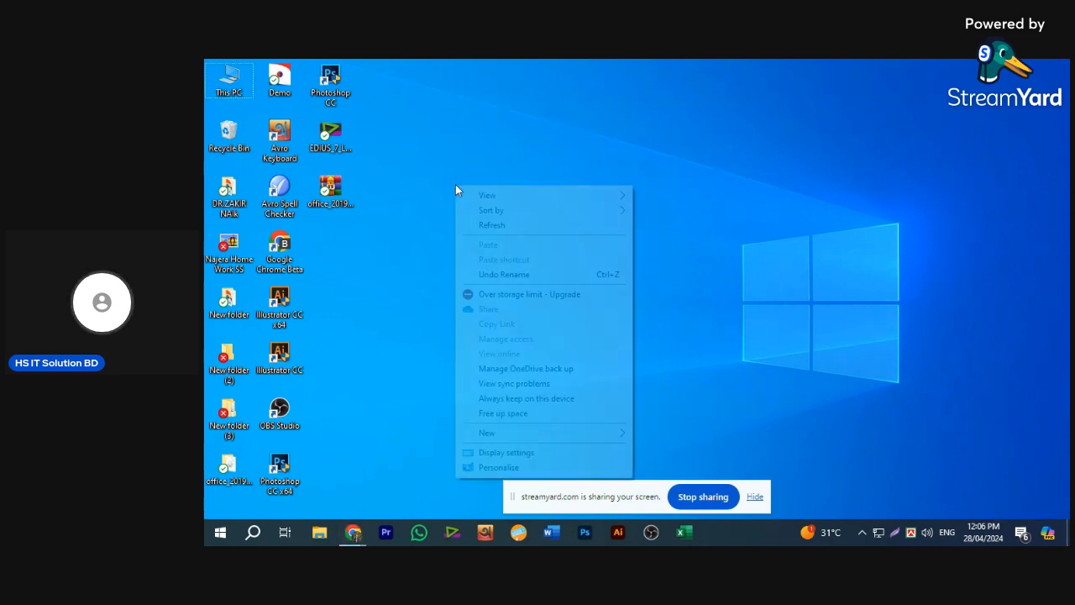
pyautogui.click(481, 221)
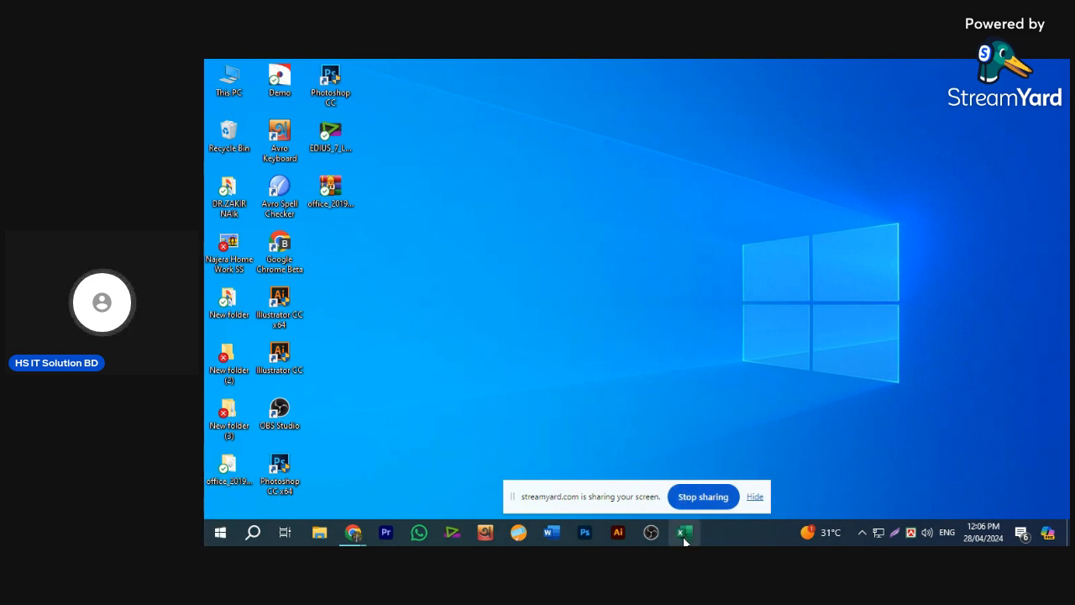
pyautogui.rightClick(476, 184)
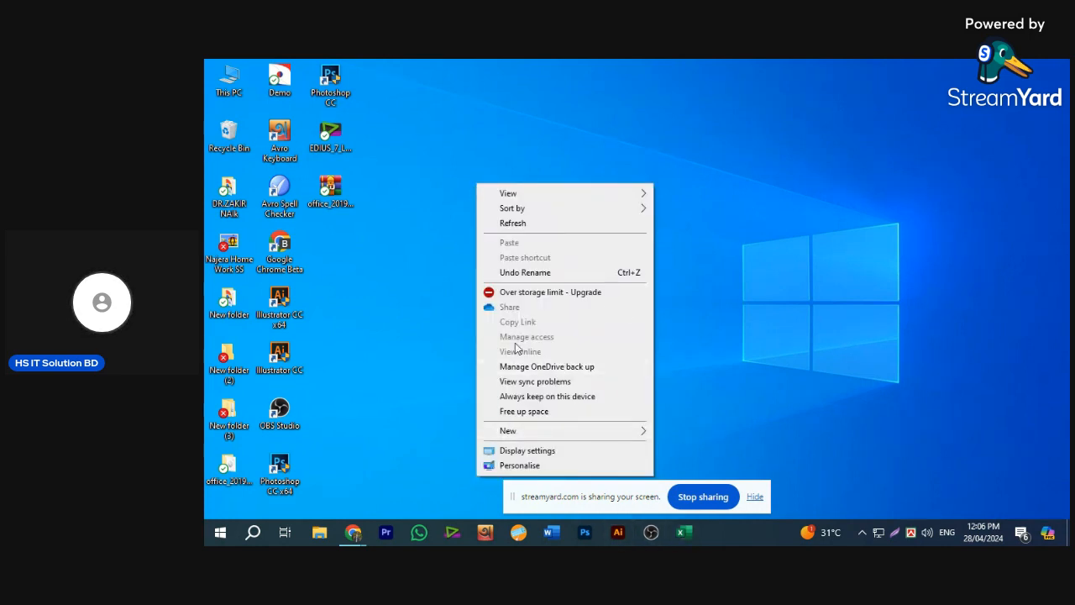
pyautogui.moveTo(513, 432)
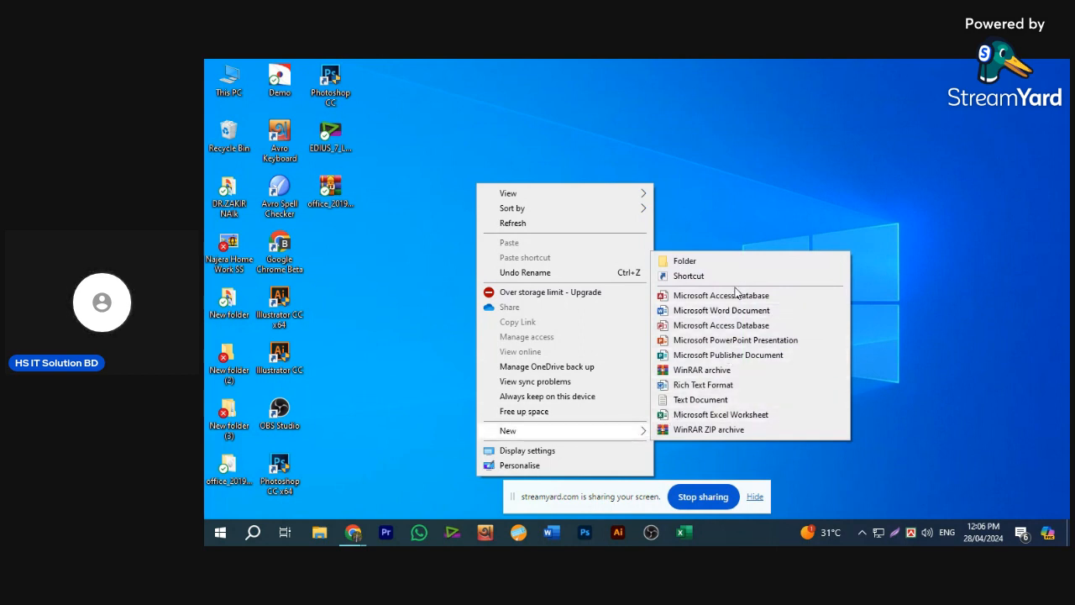
pyautogui.click(712, 415)
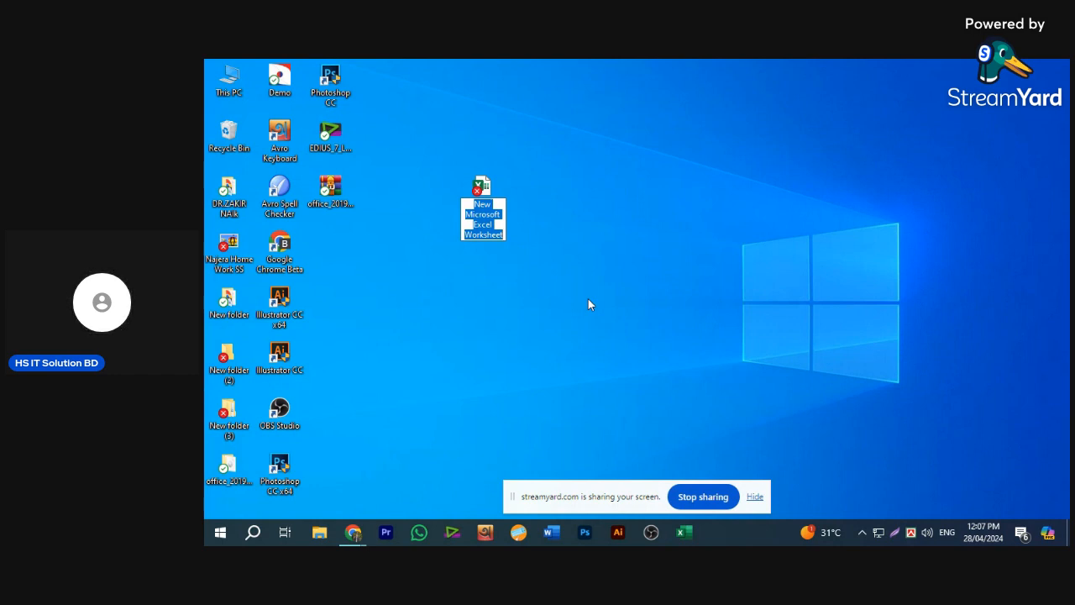
pyautogui.write('Micro')
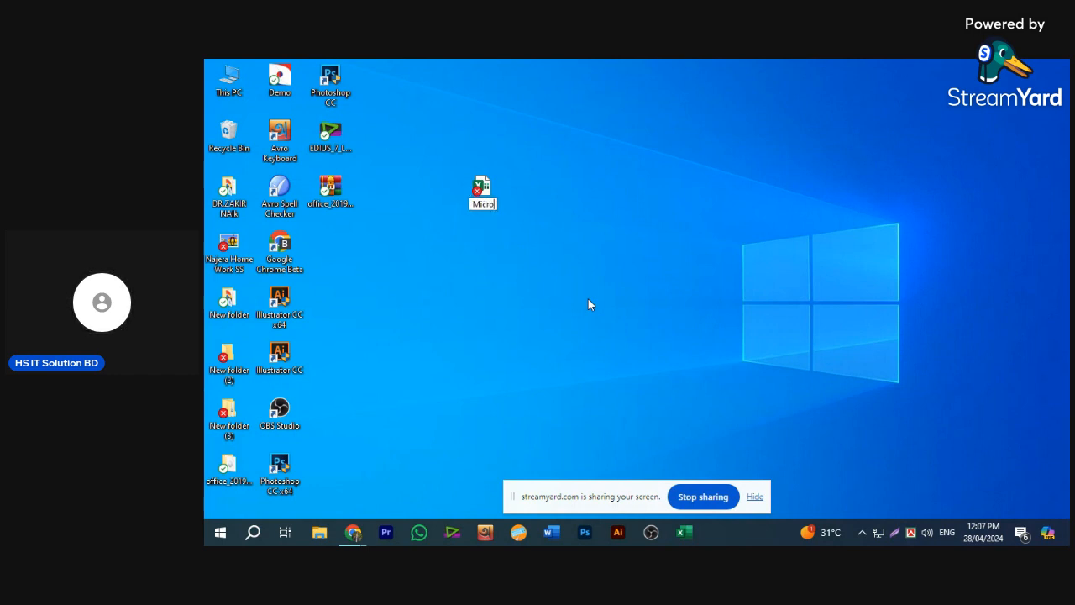
pyautogui.write('soft Excel')
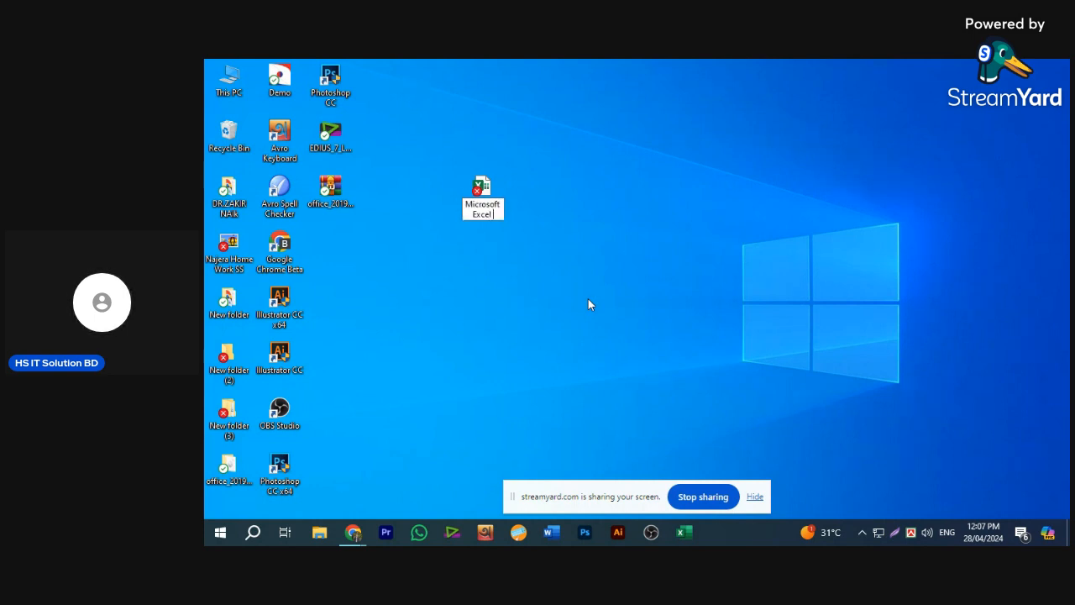
pyautogui.write(' - 02')
pyautogui.press('Return')
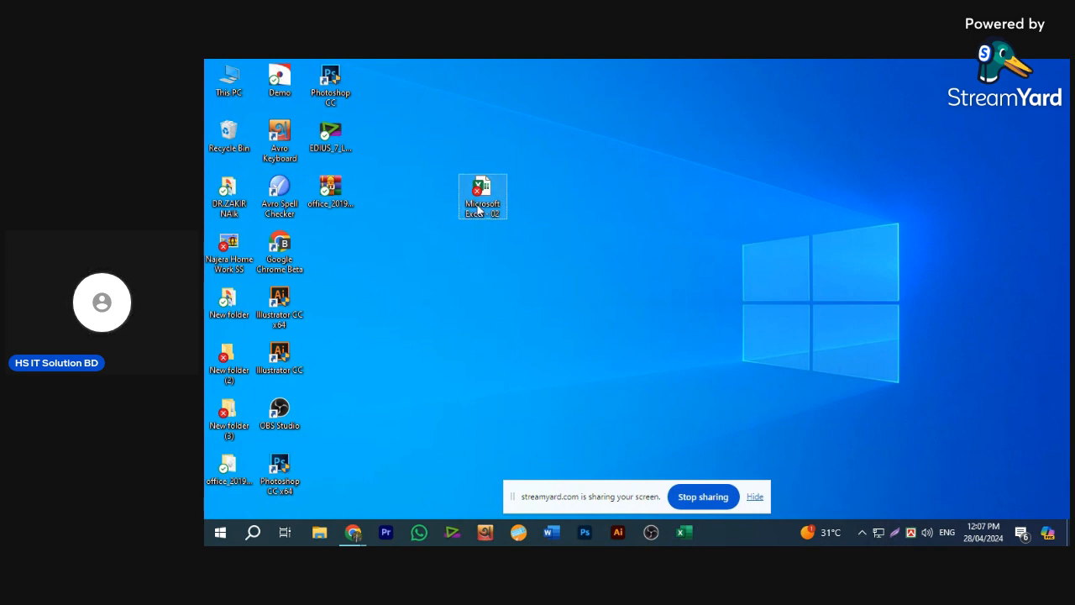
# Open the Microsoft Excel - 02 workbook from the desktop and select cell A1.
pyautogui.doubleClick(504, 210)
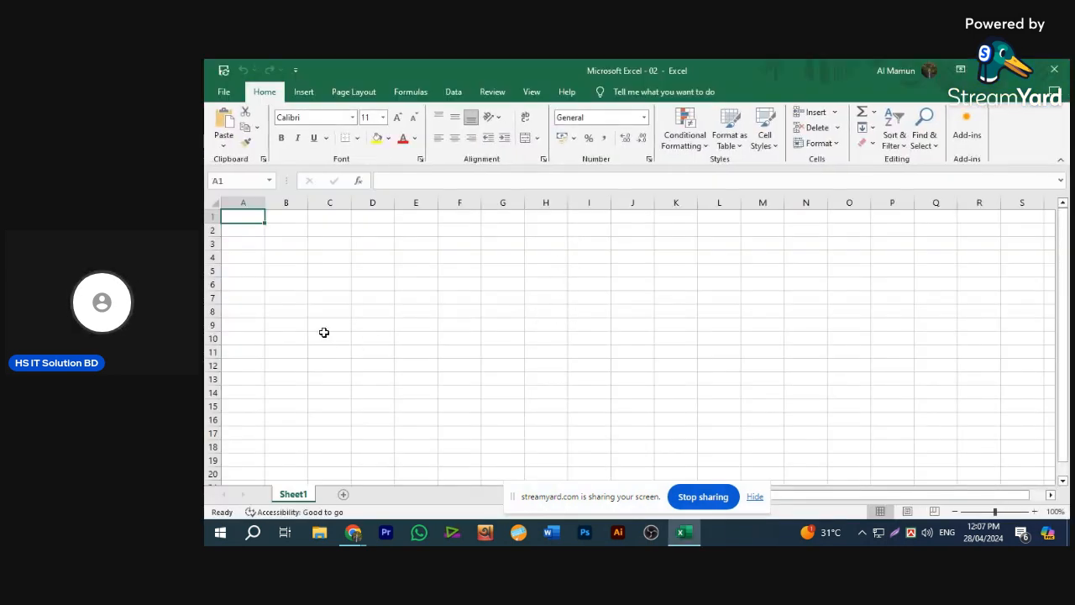
pyautogui.click(294, 217)
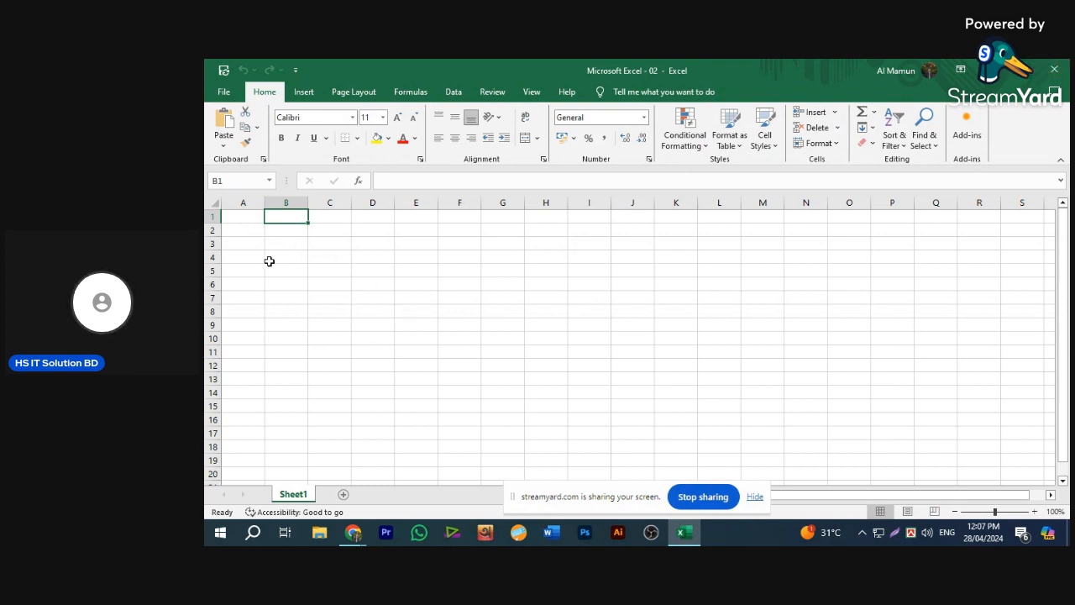
pyautogui.click(240, 217)
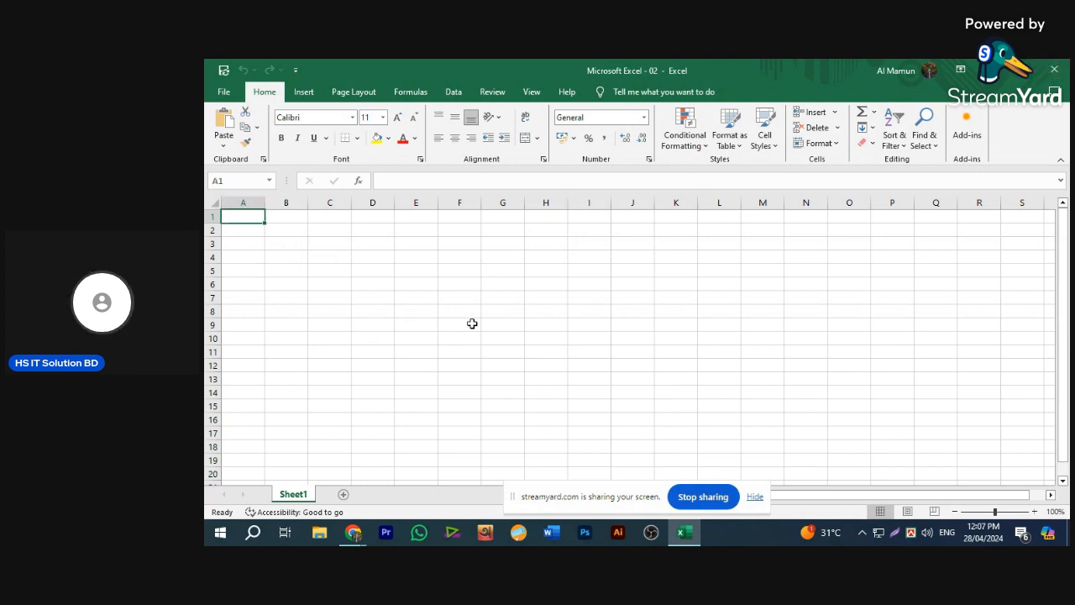
# Open the recent workbook Microsoft Excel Part-01.
pyautogui.click(225, 92)
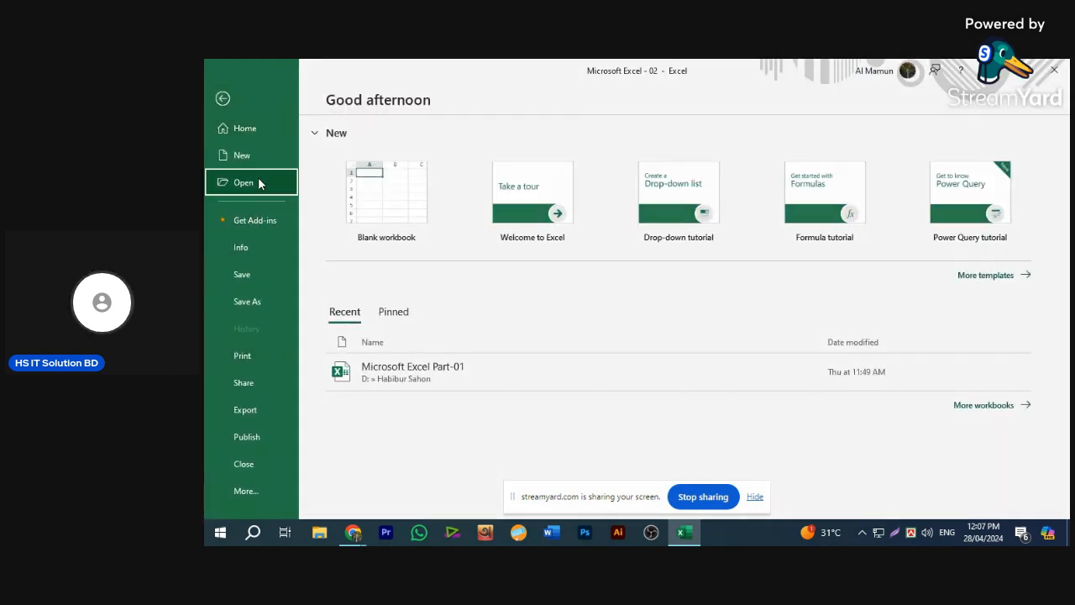
pyautogui.click(258, 183)
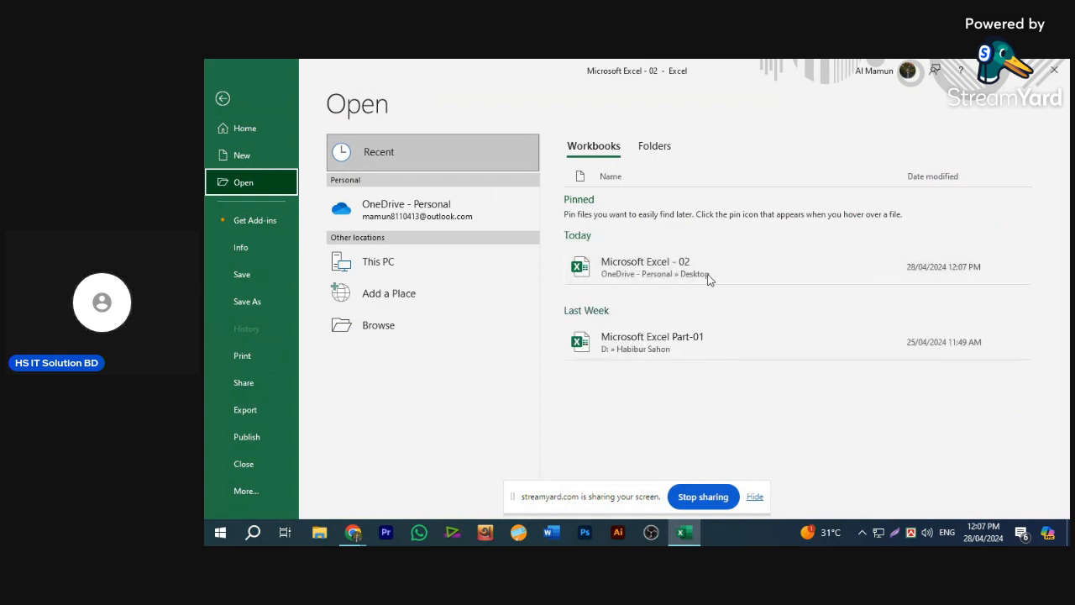
pyautogui.click(649, 346)
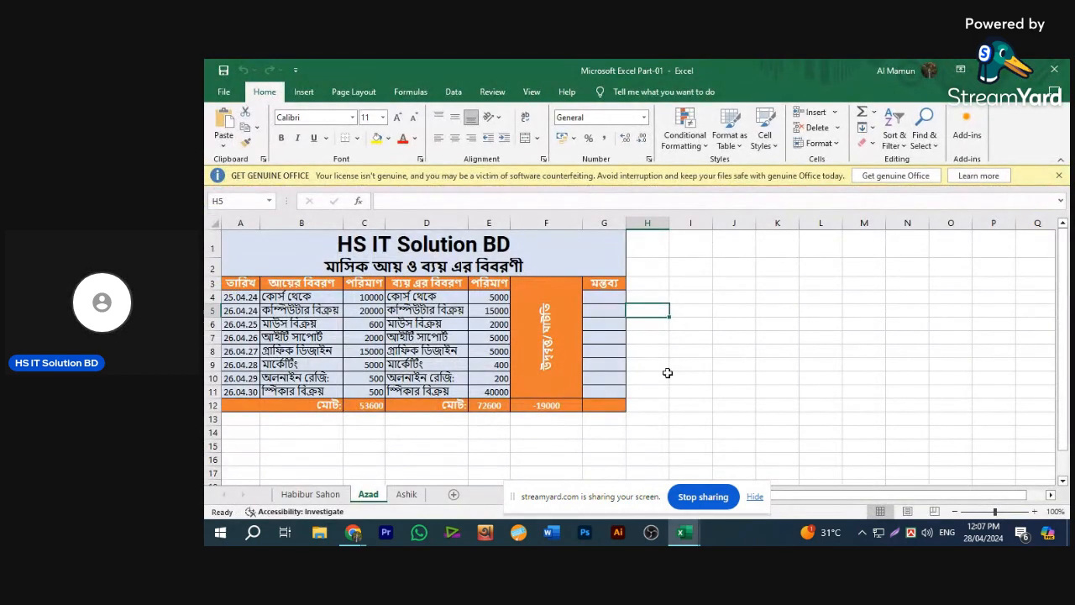
# Dismiss the genuine Office notice above the income and expense sheet.
pyautogui.click(671, 344)
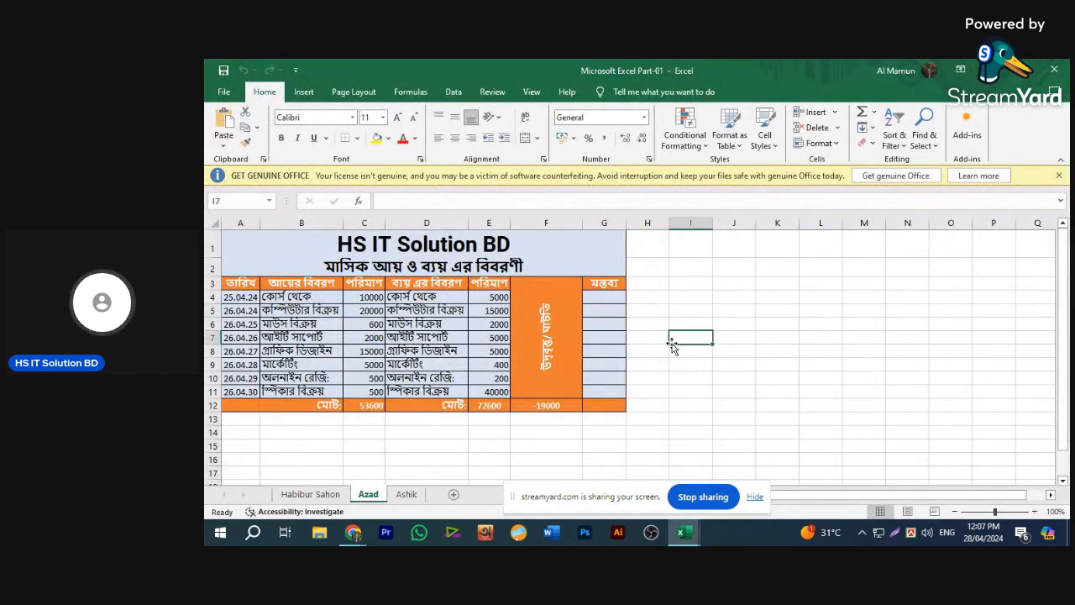
pyautogui.click(426, 420)
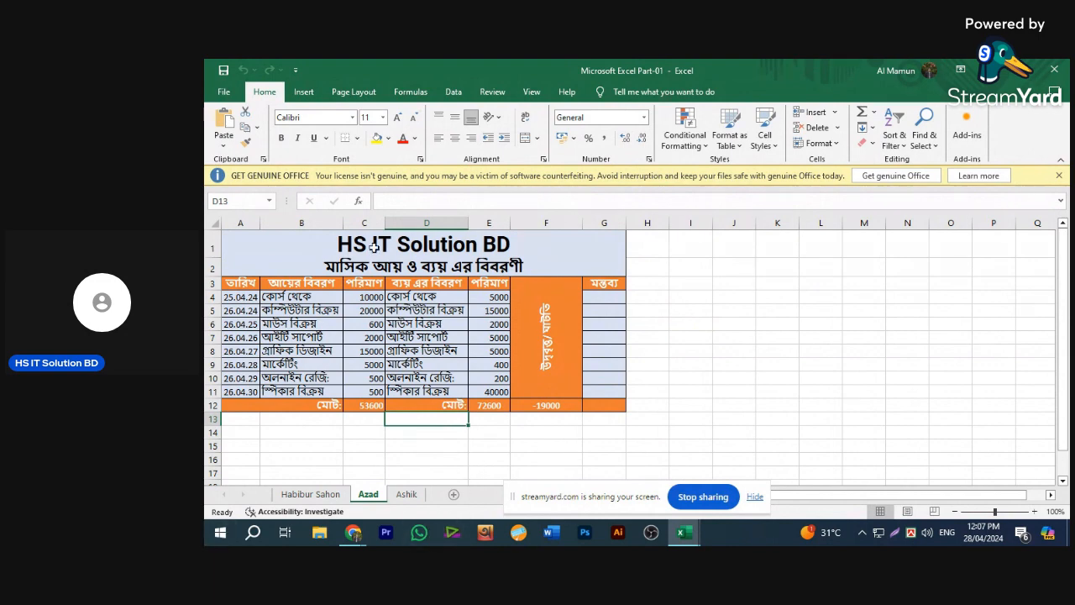
pyautogui.click(718, 296)
pyautogui.scroll(-2, 453, 382)
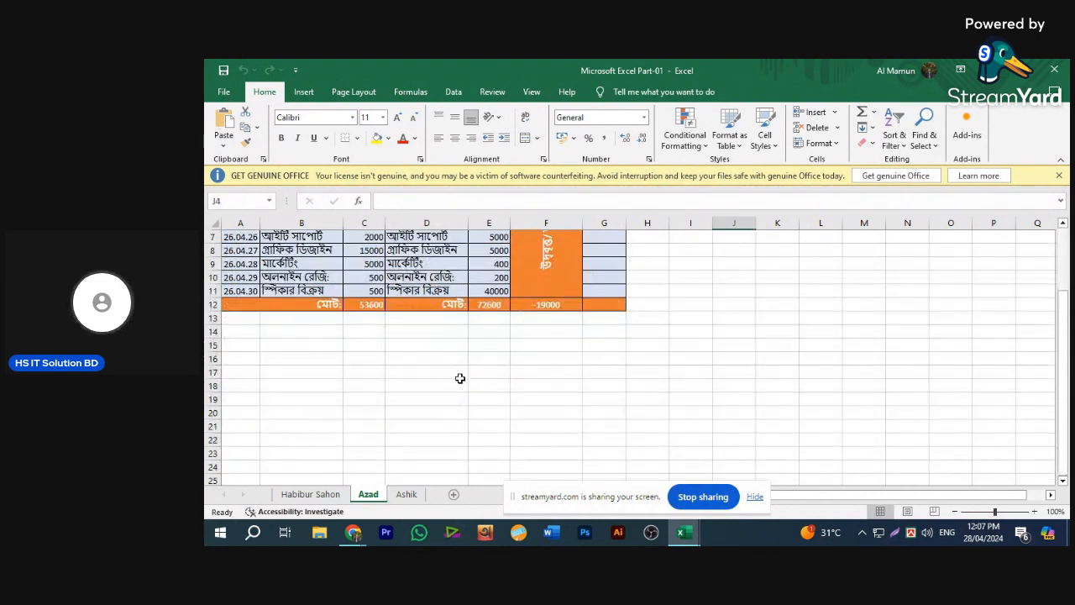
pyautogui.click(1059, 176)
pyautogui.scroll(2, 398, 364)
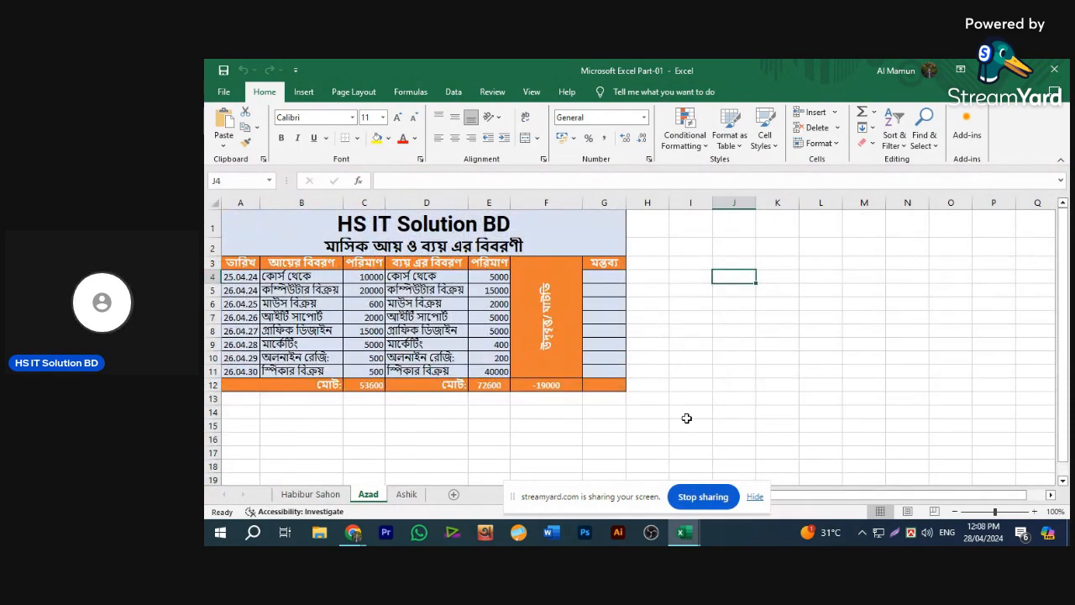
# Examine the layout of the monthly income and expense table, from the HS IT Solution BD title to the totals row.
pyautogui.click(699, 305)
pyautogui.click(728, 306)
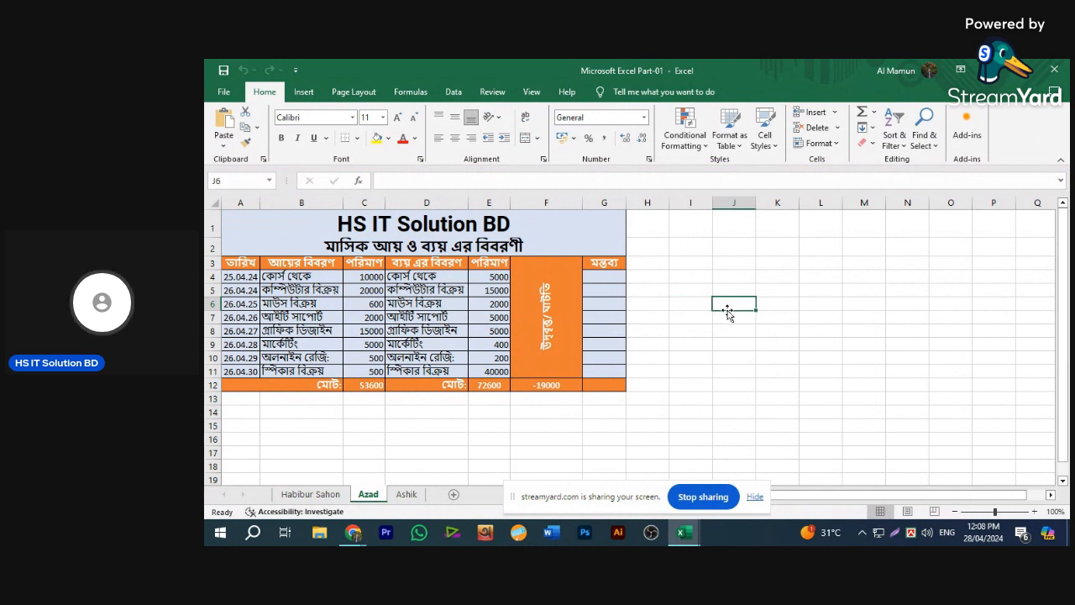
pyautogui.click(661, 293)
pyautogui.click(253, 217)
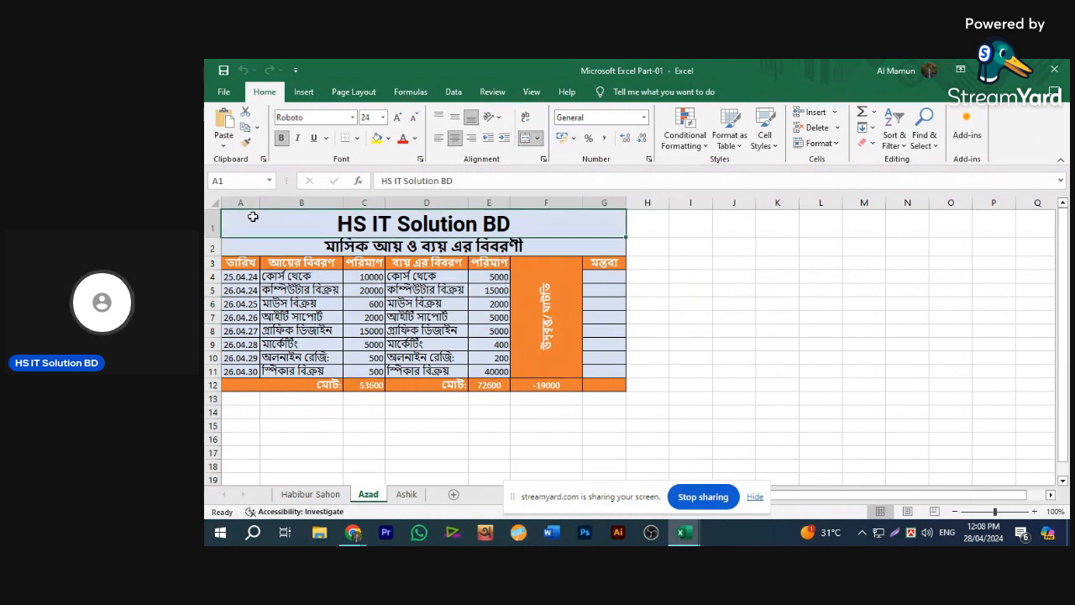
pyautogui.click(662, 292)
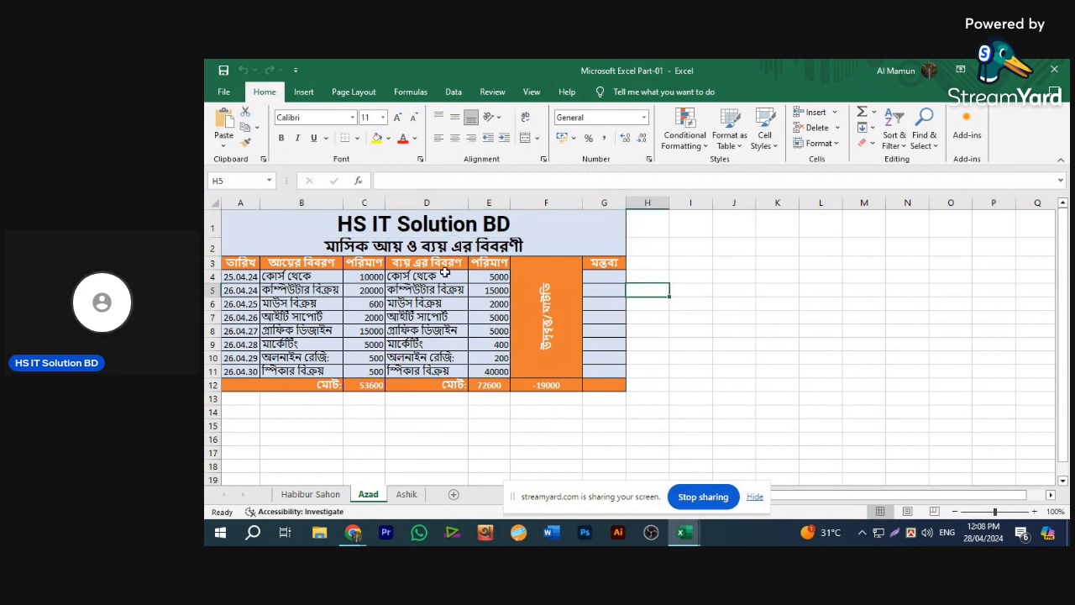
pyautogui.click(235, 232)
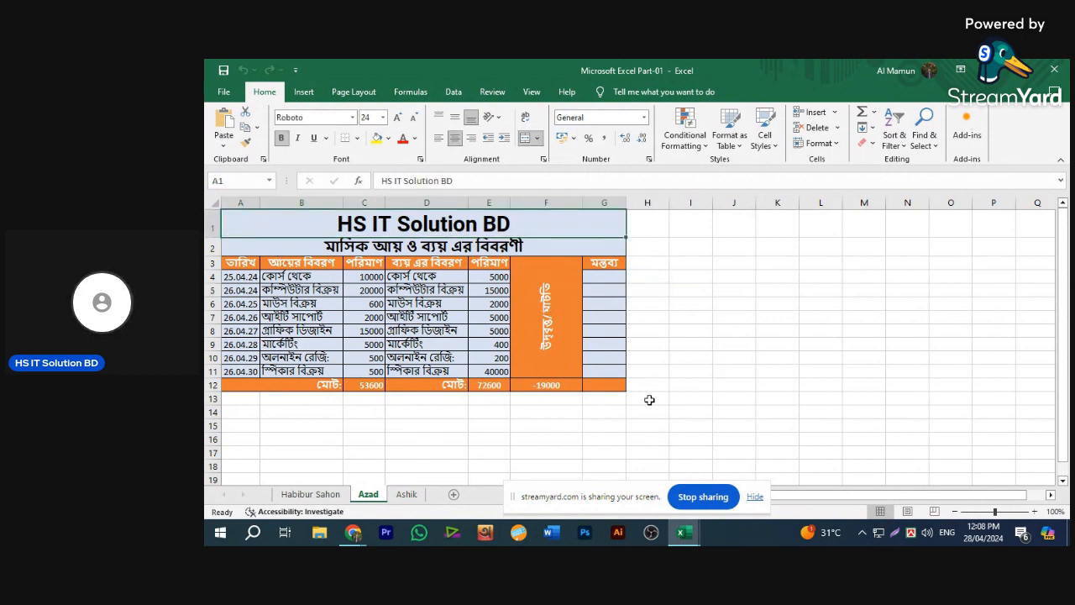
pyautogui.keyDown('shift'); pyautogui.click(604, 387); pyautogui.keyUp('shift')
pyautogui.click(598, 412)
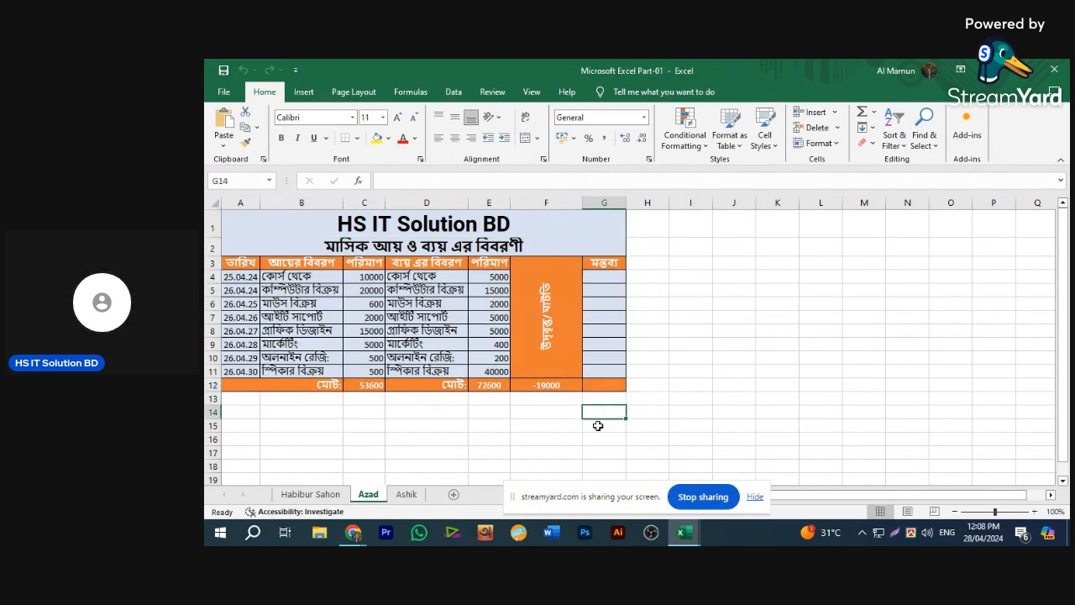
pyautogui.scroll(-1, 550, 344)
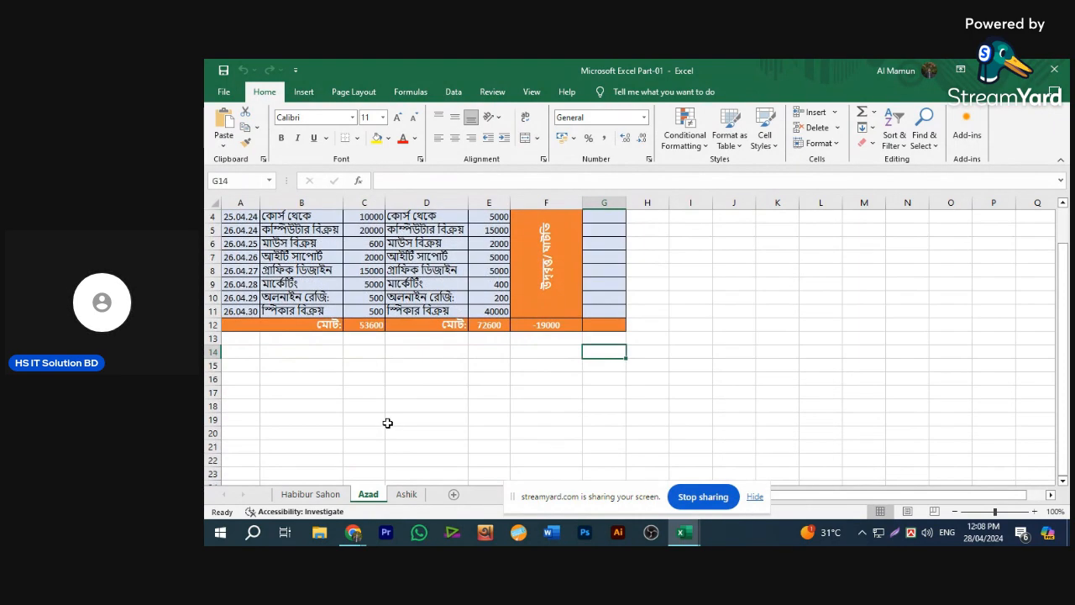
pyautogui.click(360, 339)
pyautogui.scroll(1, 677, 333)
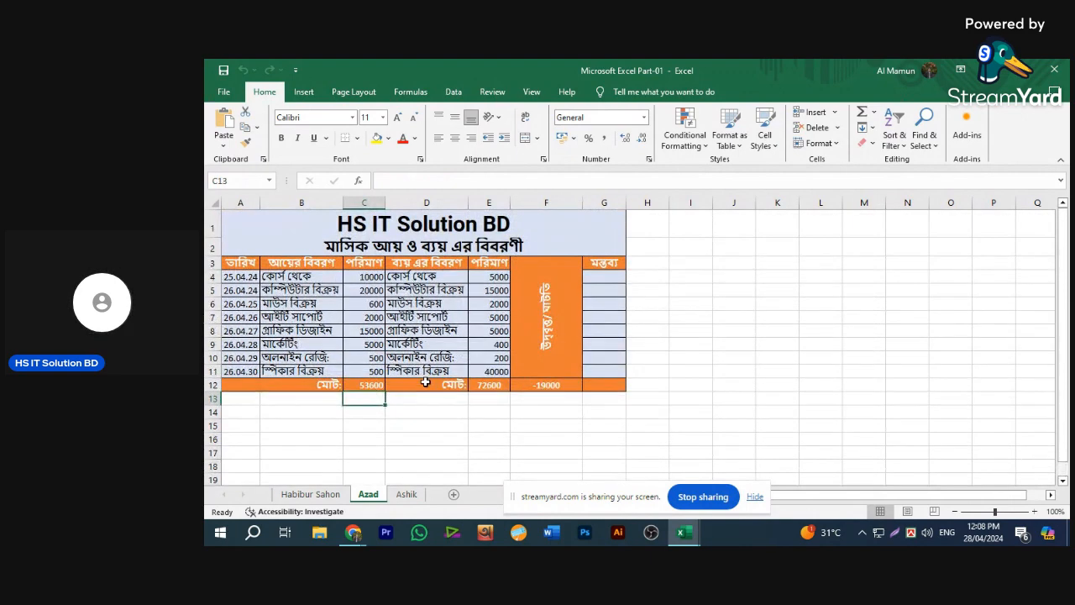
pyautogui.click(400, 401)
pyautogui.click(772, 307)
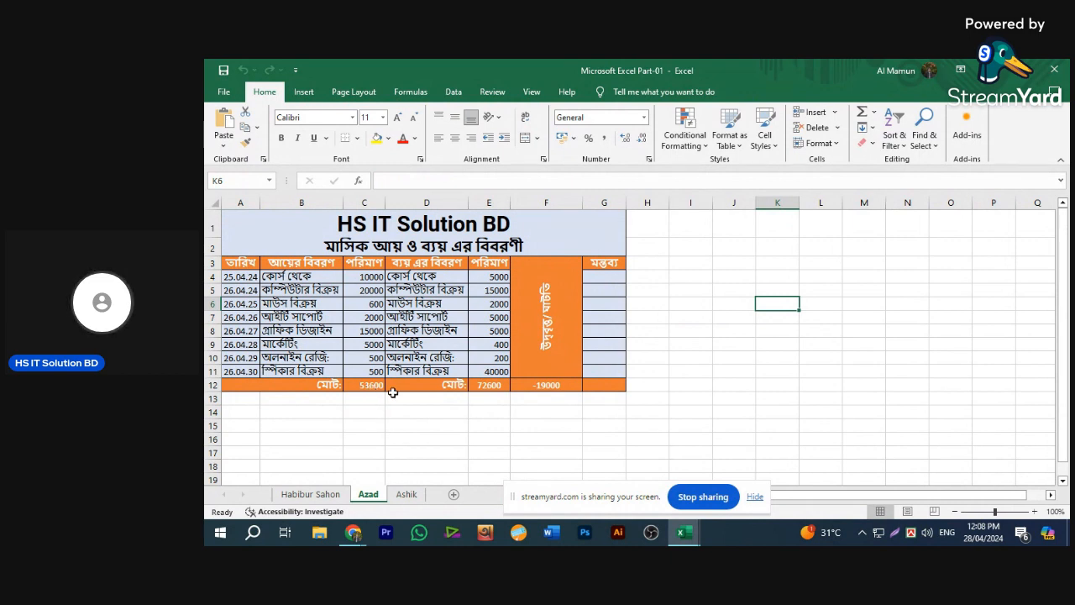
pyautogui.click(421, 389)
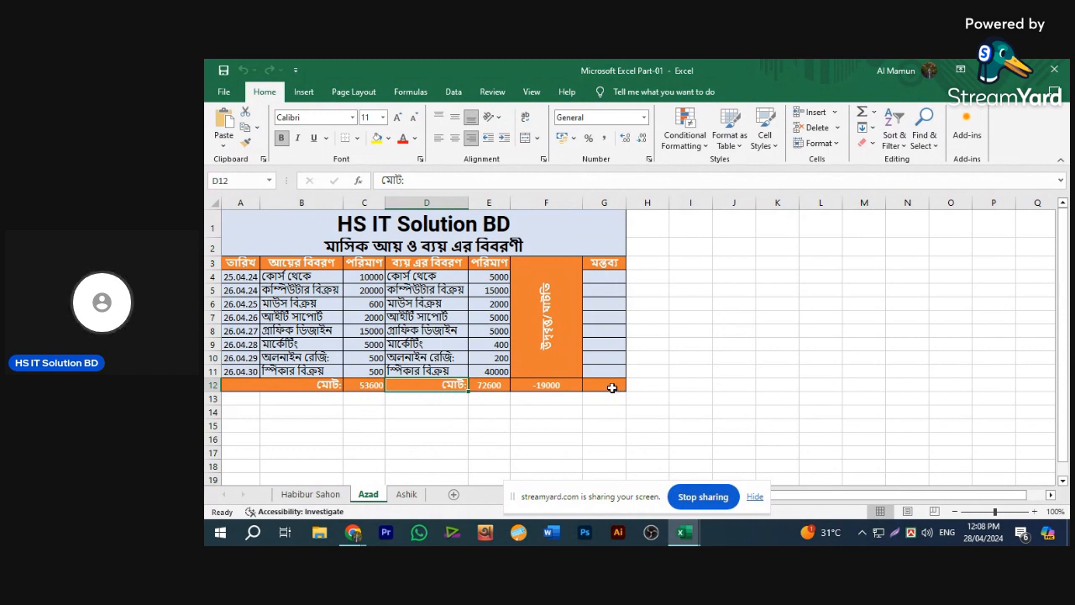
pyautogui.click(609, 386)
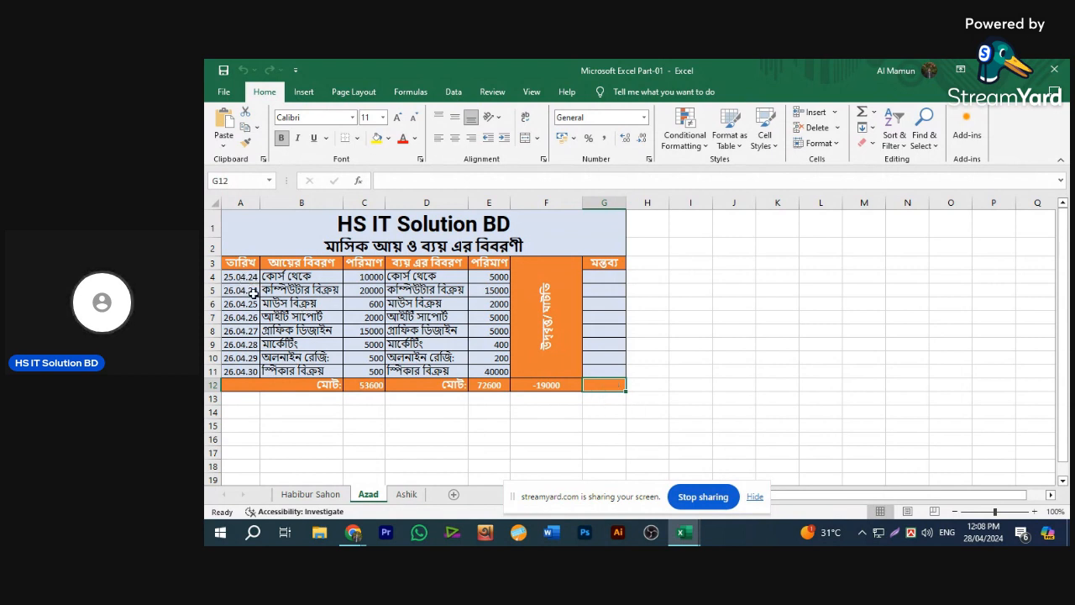
# Compare the income and expense amounts in C4 and E4, and inspect the merged surplus/deficit heading in column F.
pyautogui.click(499, 277)
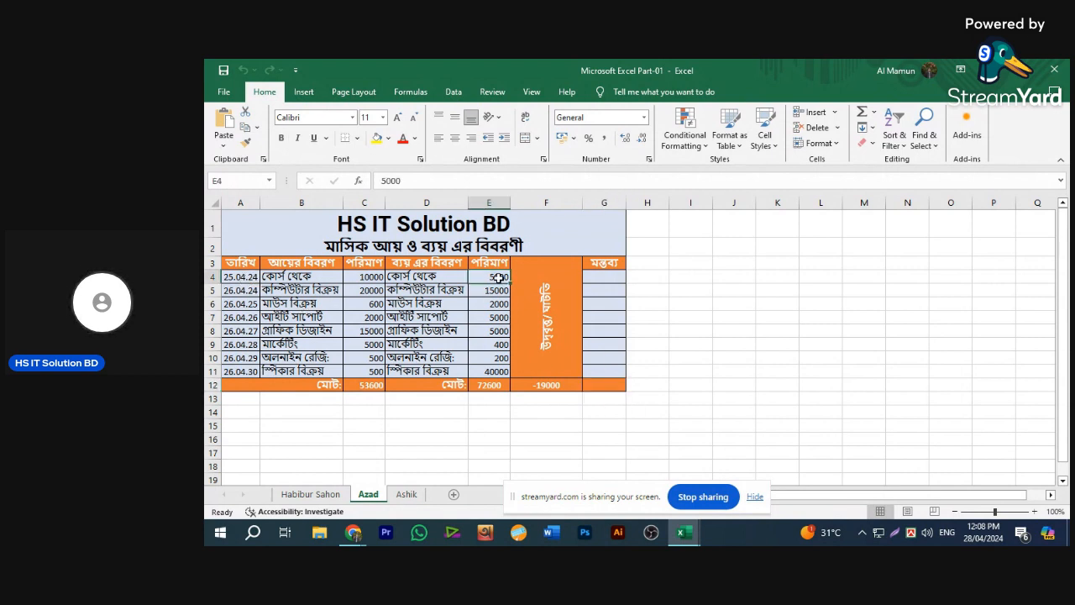
pyautogui.click(361, 280)
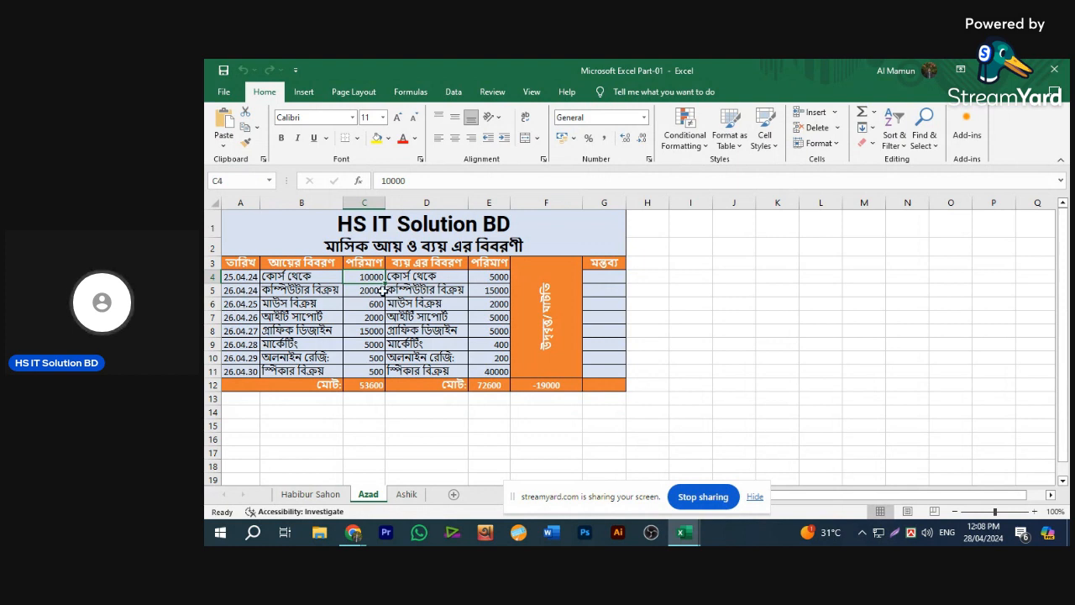
pyautogui.click(485, 277)
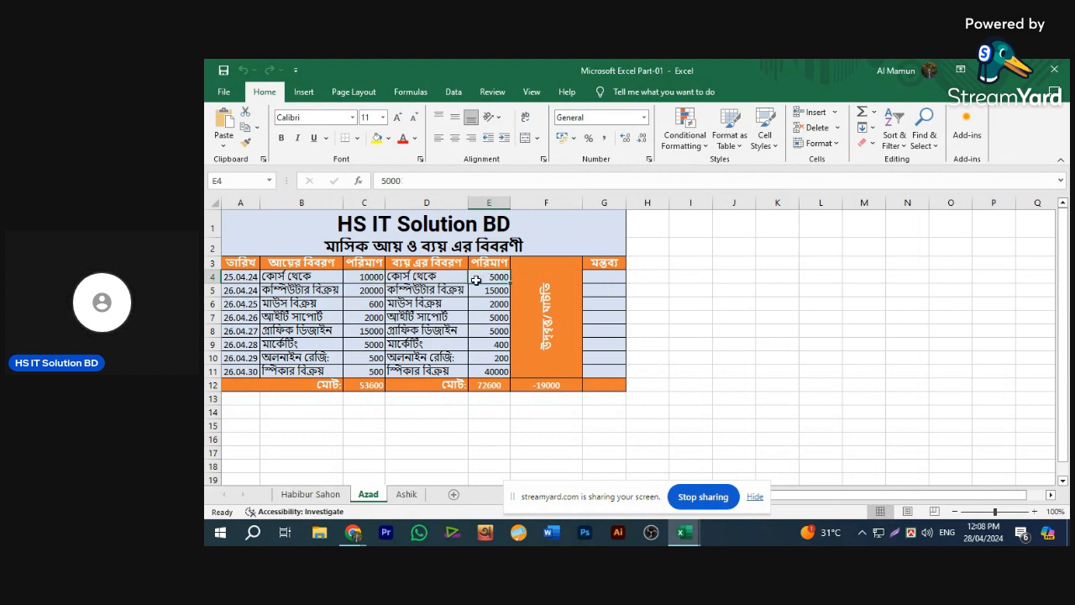
pyautogui.click(368, 283)
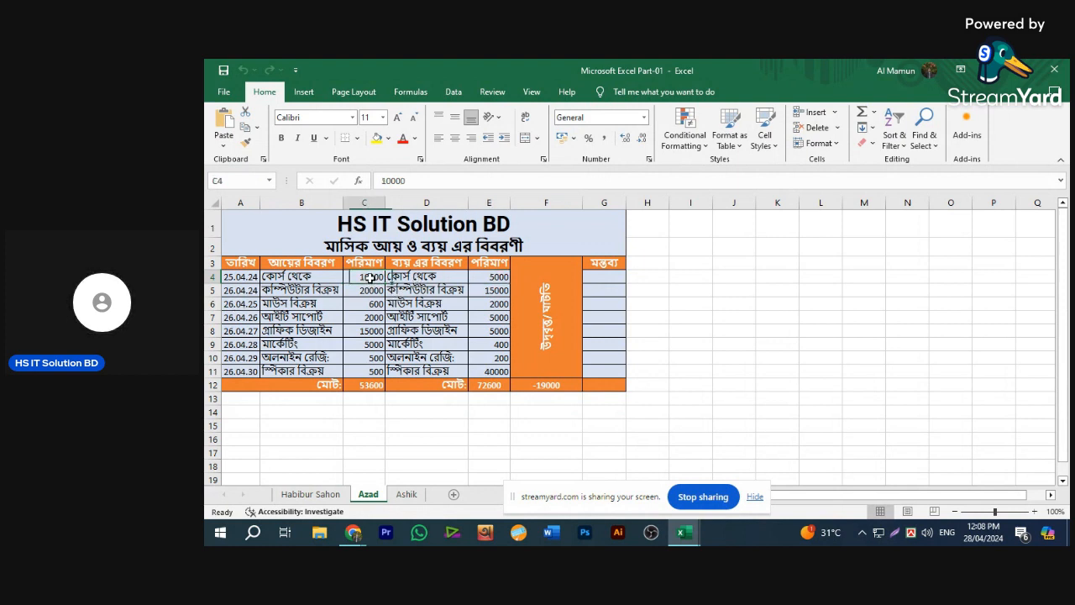
pyautogui.click(503, 278)
pyautogui.click(372, 276)
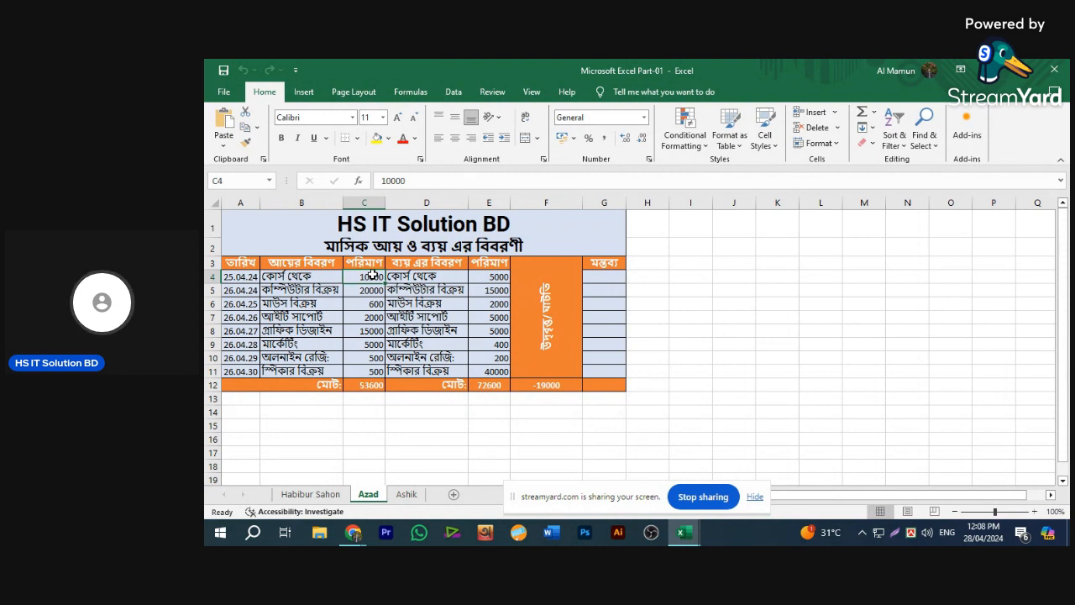
pyautogui.keyDown('shift'); pyautogui.click(495, 278); pyautogui.keyUp('shift')
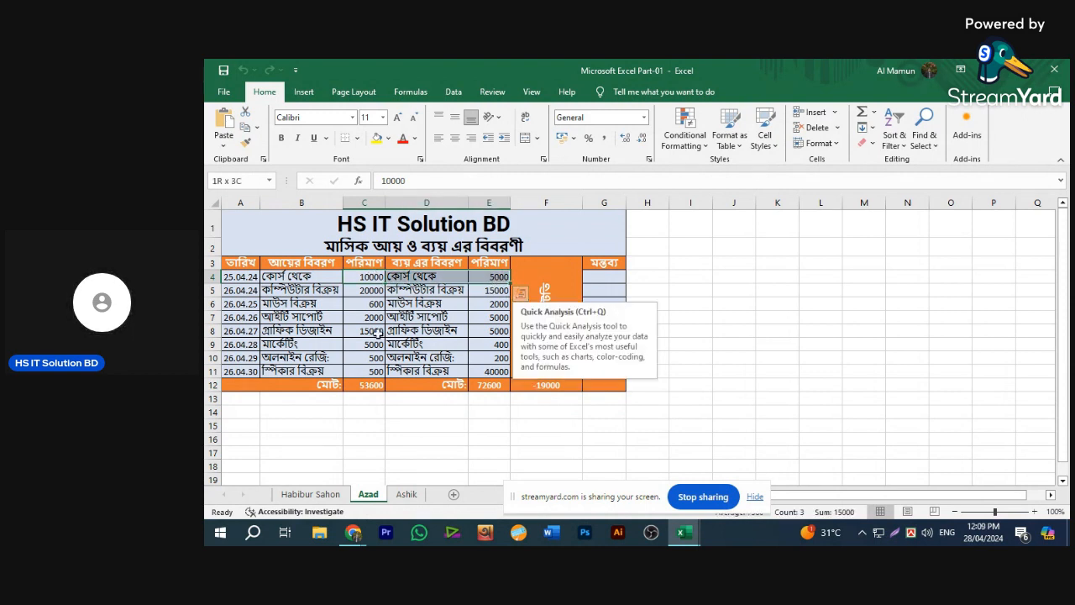
pyautogui.click(549, 276)
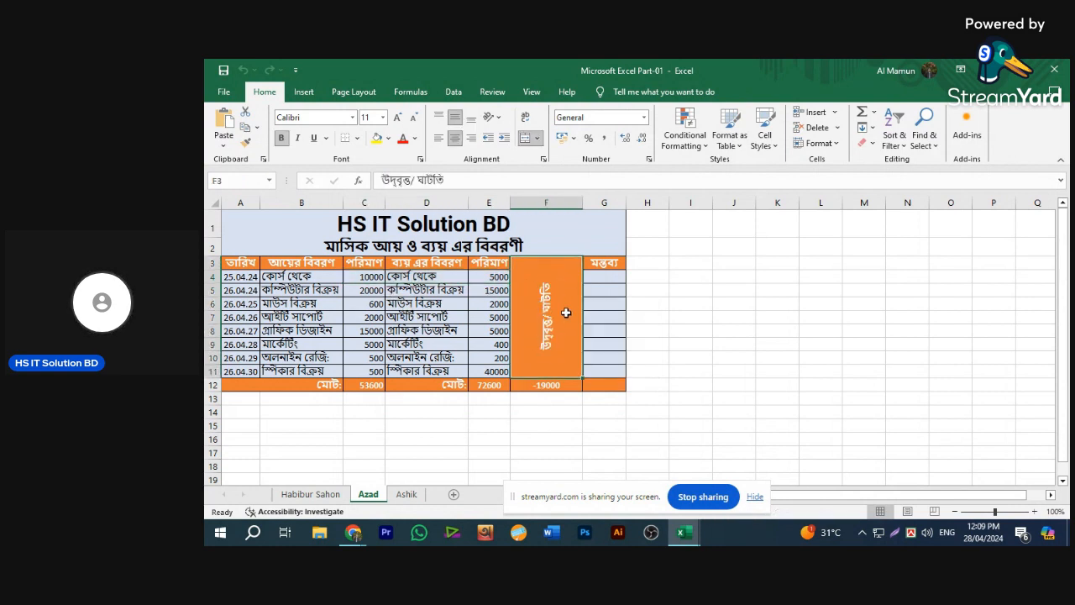
# Unmerge the surplus/deficit heading in column F, splitting it back into the separate cells F3 to F11.
pyautogui.click(537, 137)
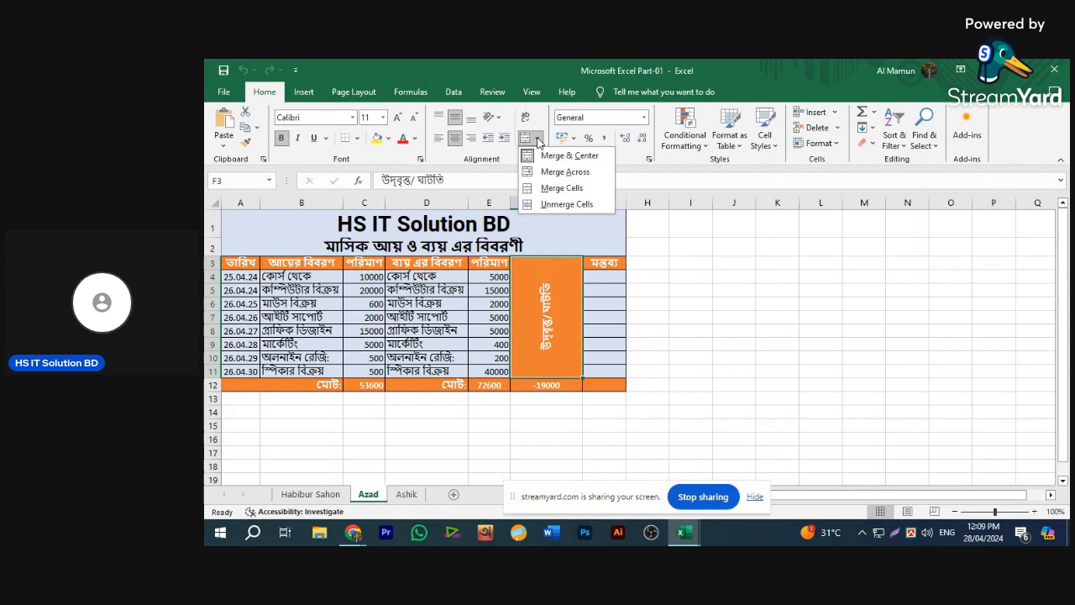
pyautogui.click(572, 209)
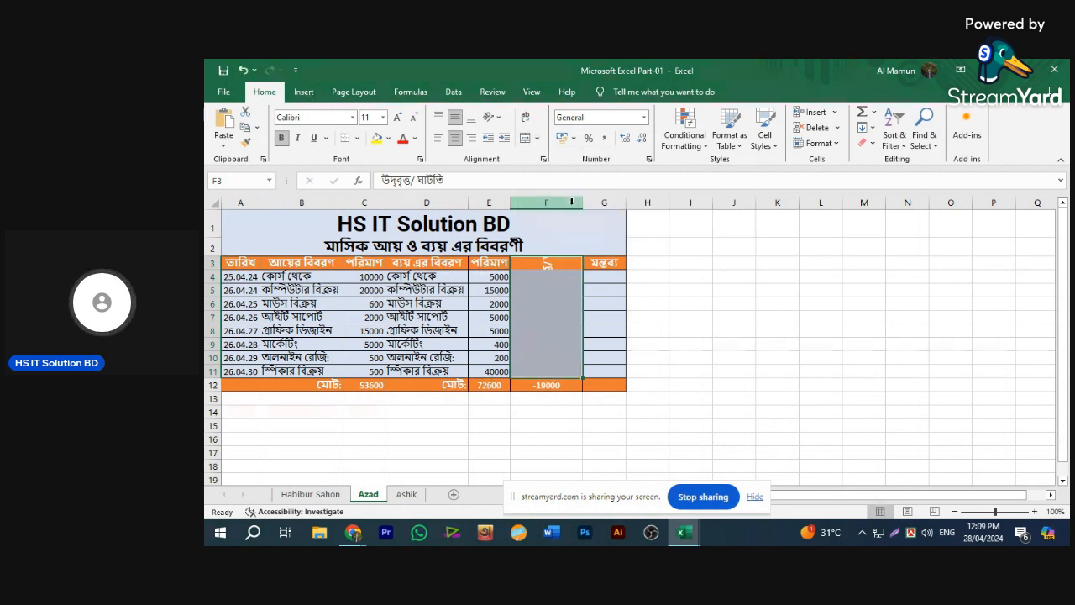
pyautogui.click(697, 332)
pyautogui.click(541, 276)
pyautogui.click(553, 299)
pyautogui.click(548, 263)
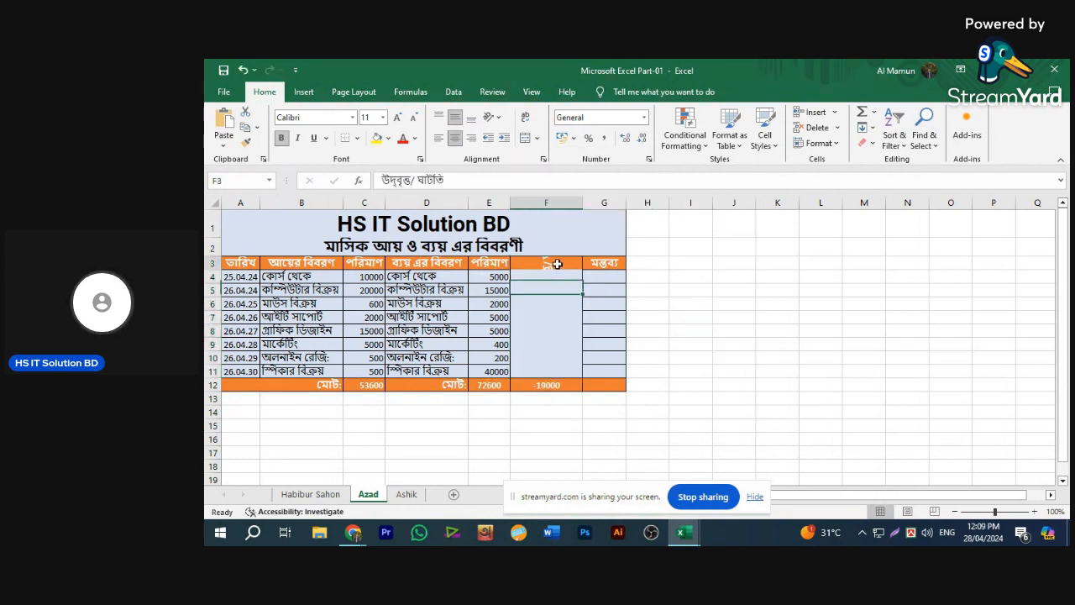
pyautogui.doubleClick(552, 262)
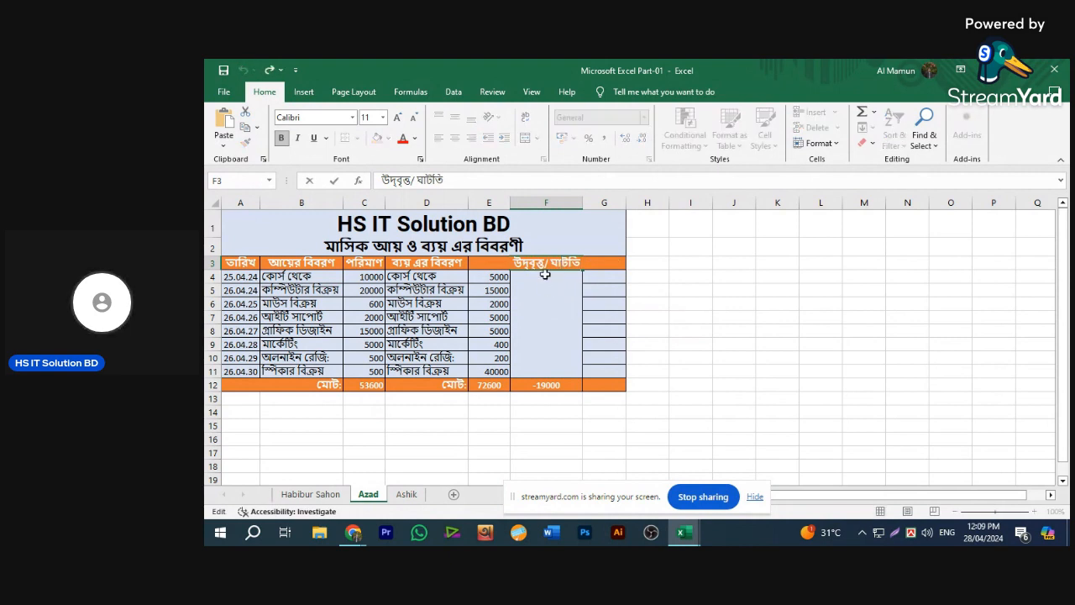
pyautogui.press('Escape')
pyautogui.click(548, 274)
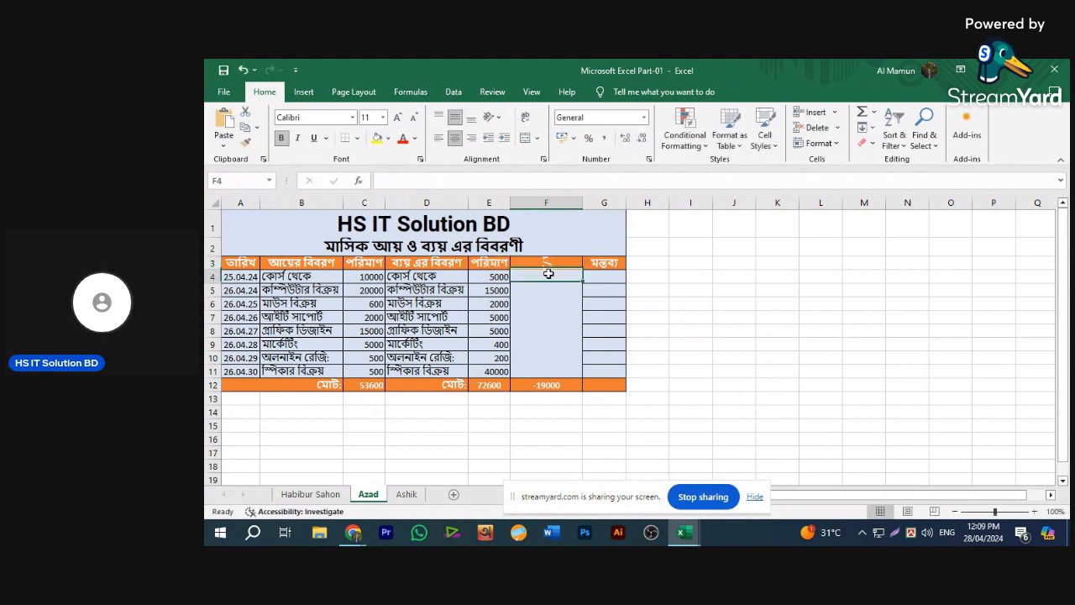
# Apply All Borders to the unmerged cells F3 to F11.
pyautogui.click(550, 264)
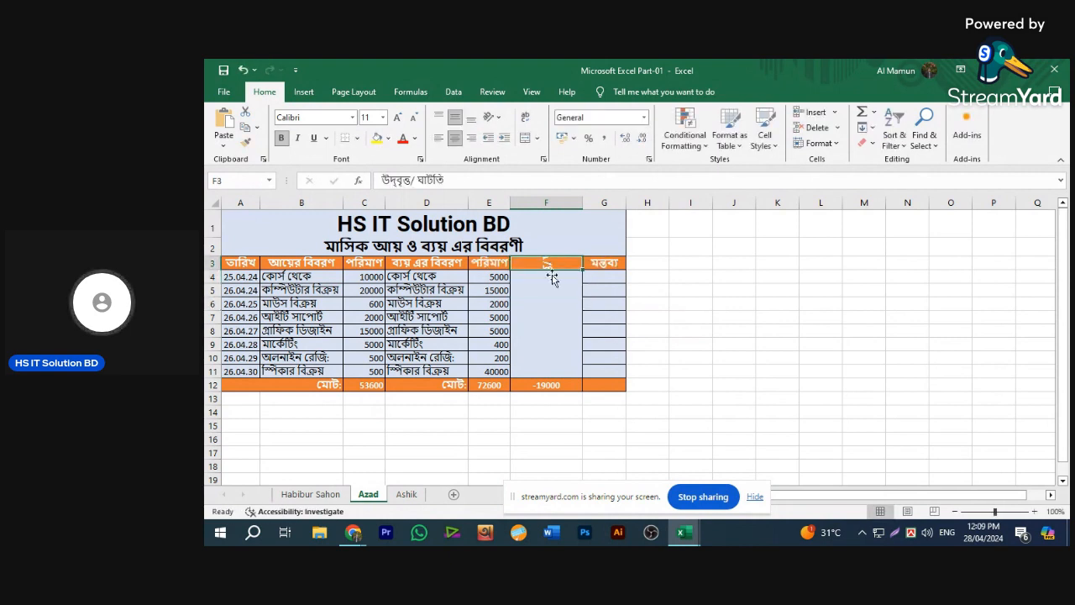
pyautogui.keyDown('shift'); pyautogui.click(556, 372); pyautogui.keyUp('shift')
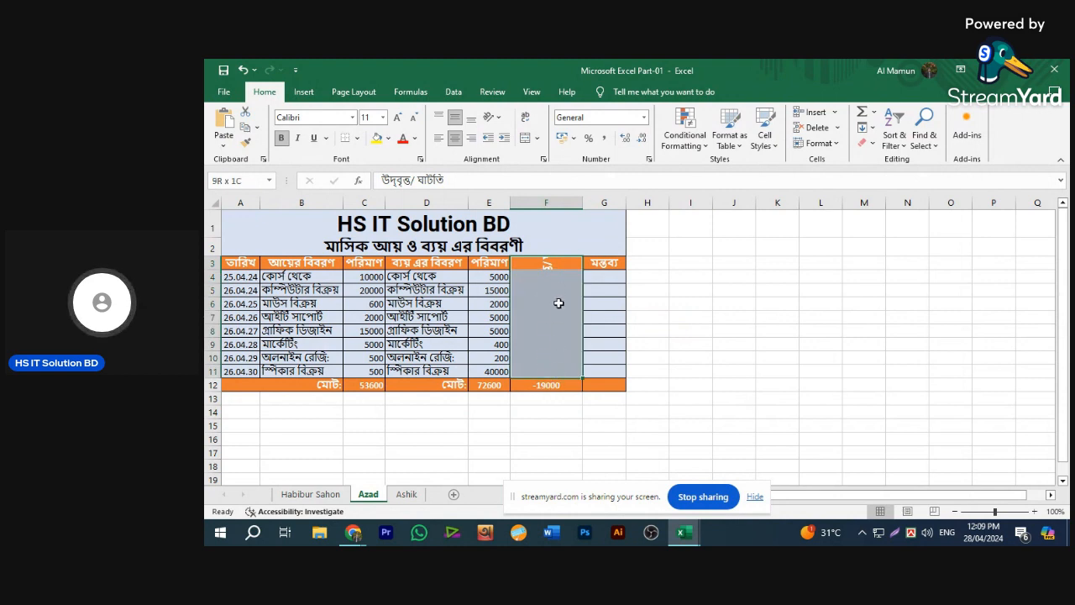
pyautogui.click(358, 138)
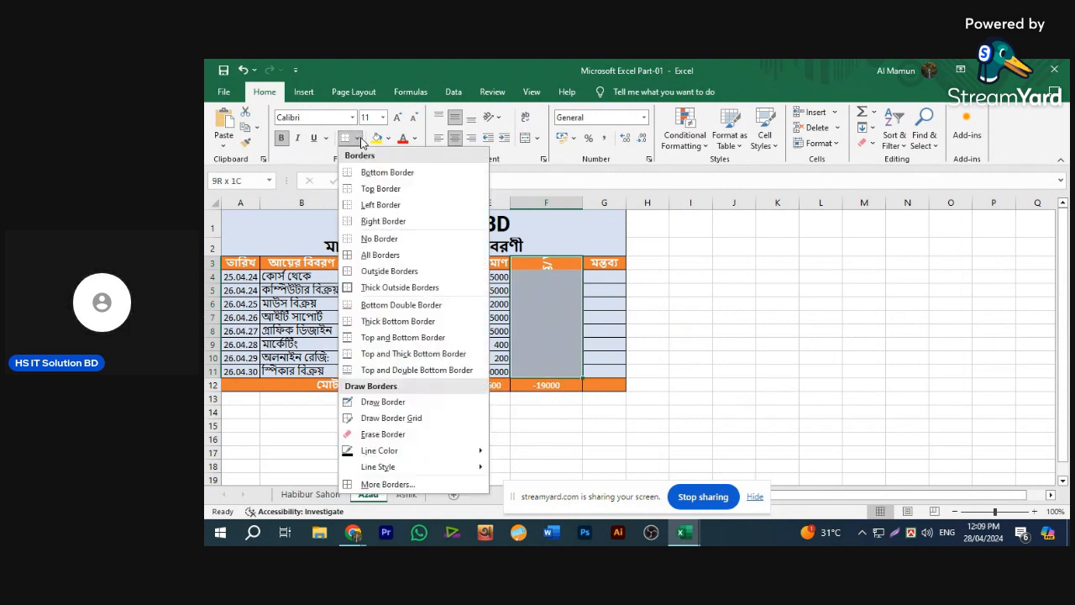
pyautogui.click(389, 258)
pyautogui.click(732, 342)
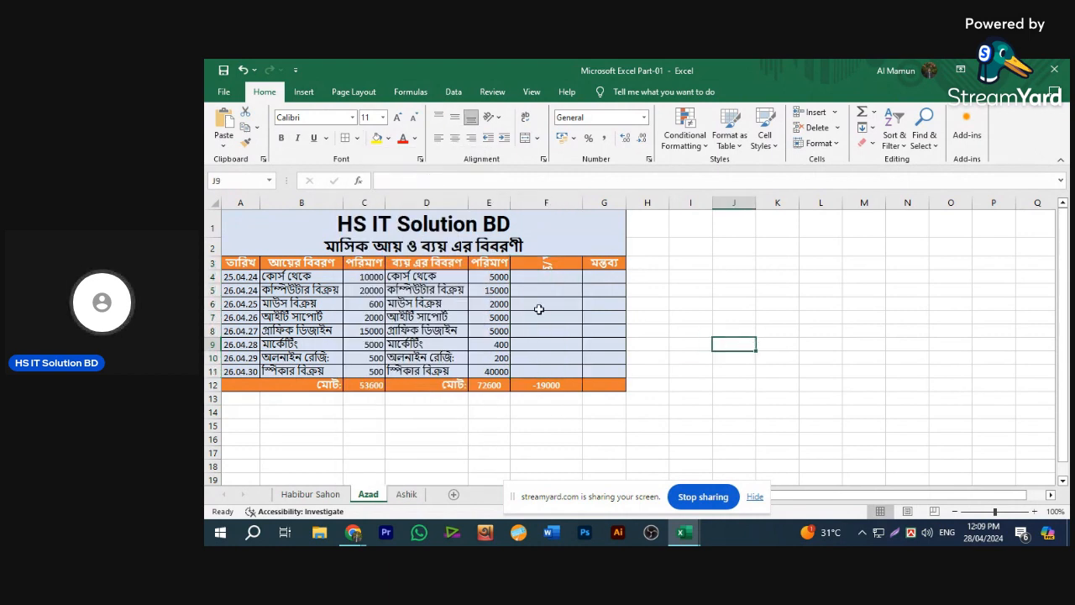
# Try Wrap Text on the surplus/deficit heading in F3, toggling it on and off.
pyautogui.click(548, 263)
pyautogui.doubleClick(547, 262)
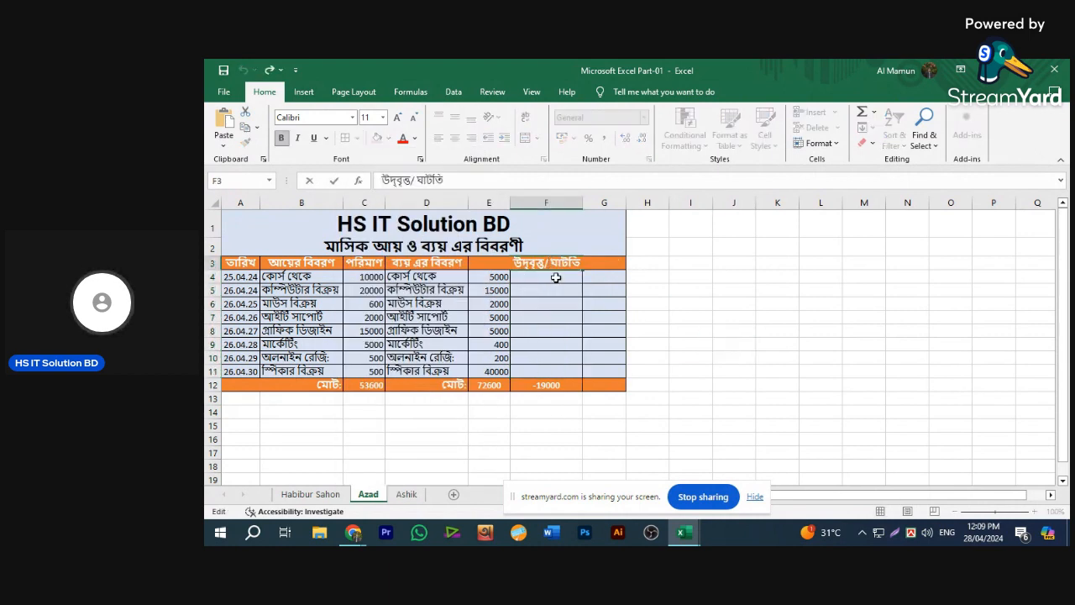
pyautogui.press('Escape')
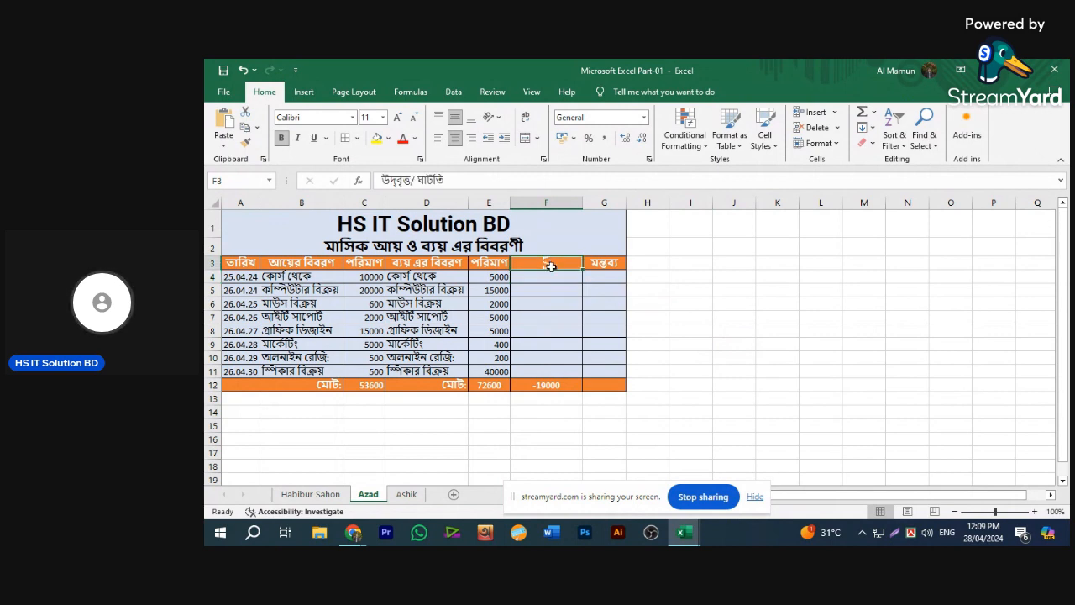
pyautogui.click(525, 119)
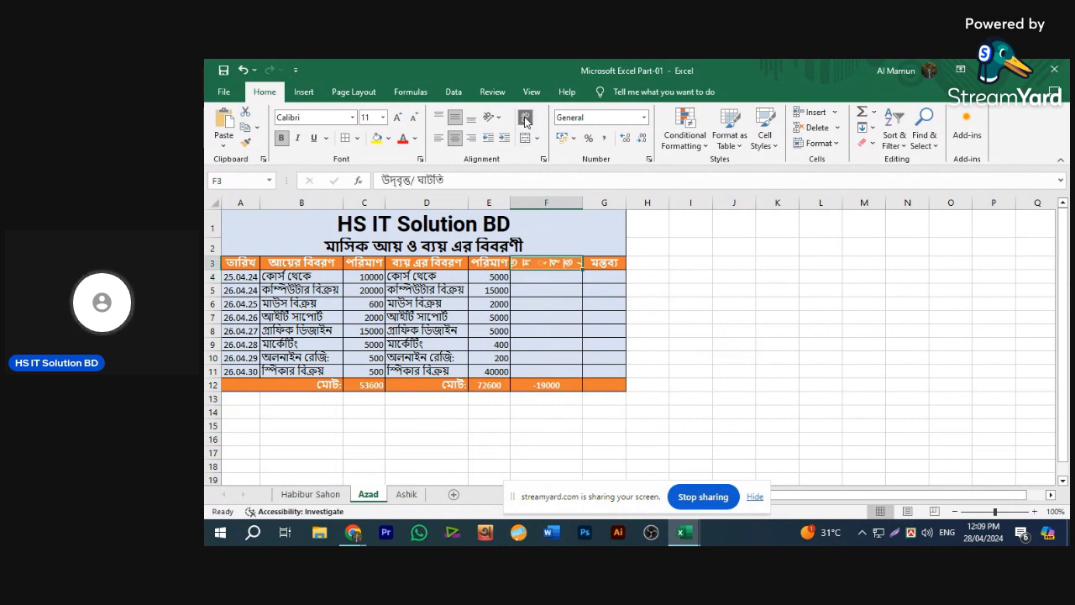
pyautogui.click(527, 120)
pyautogui.click(527, 121)
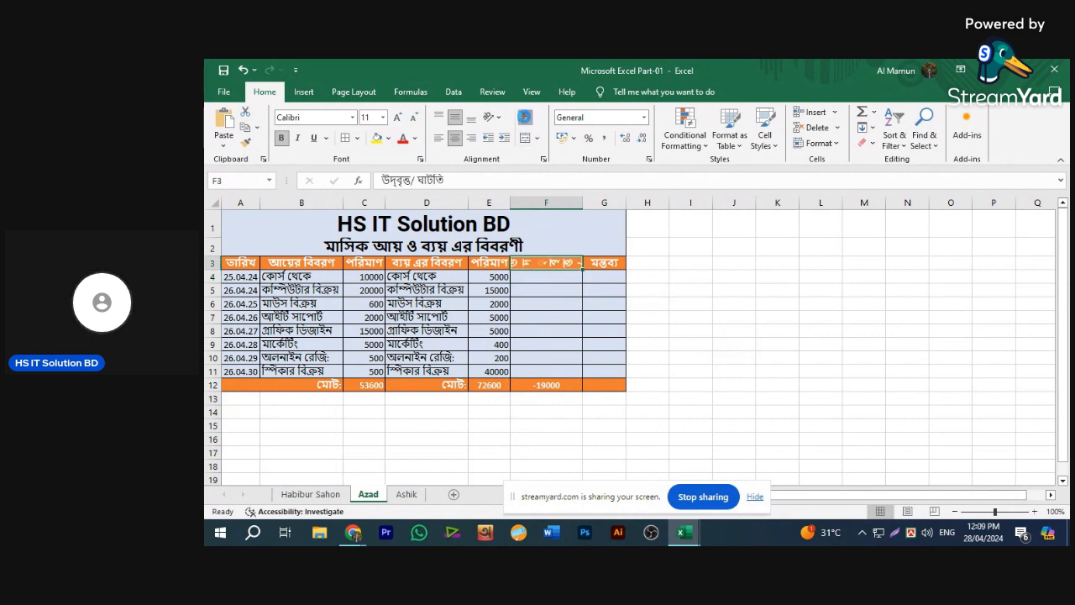
pyautogui.click(526, 118)
pyautogui.click(526, 119)
pyautogui.click(526, 118)
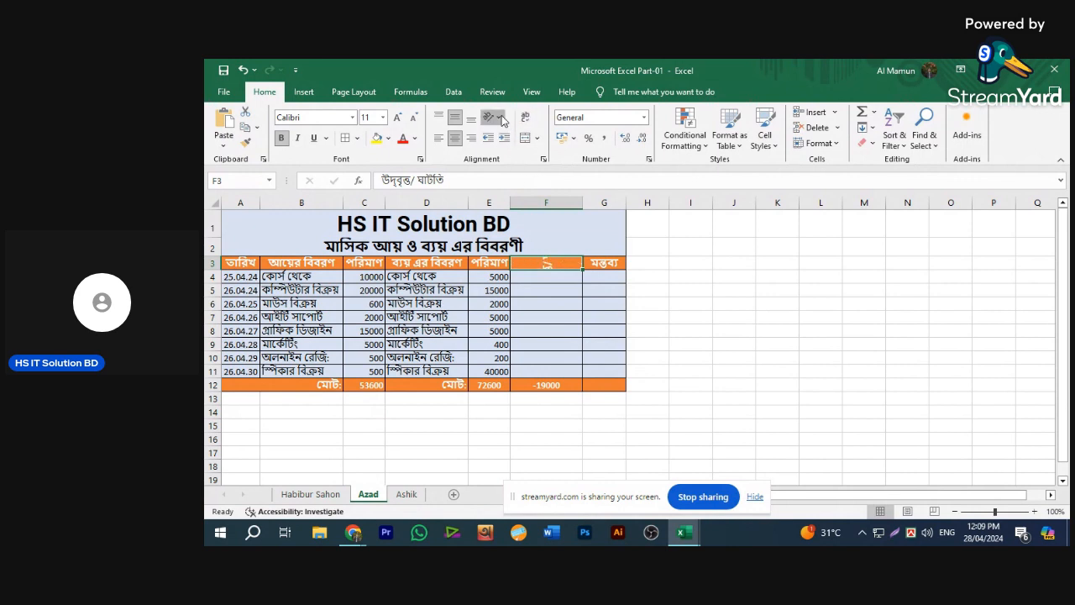
# Try vertical and angled orientations on the surplus/deficit heading in F3, finishing with horizontal text.
pyautogui.click(501, 119)
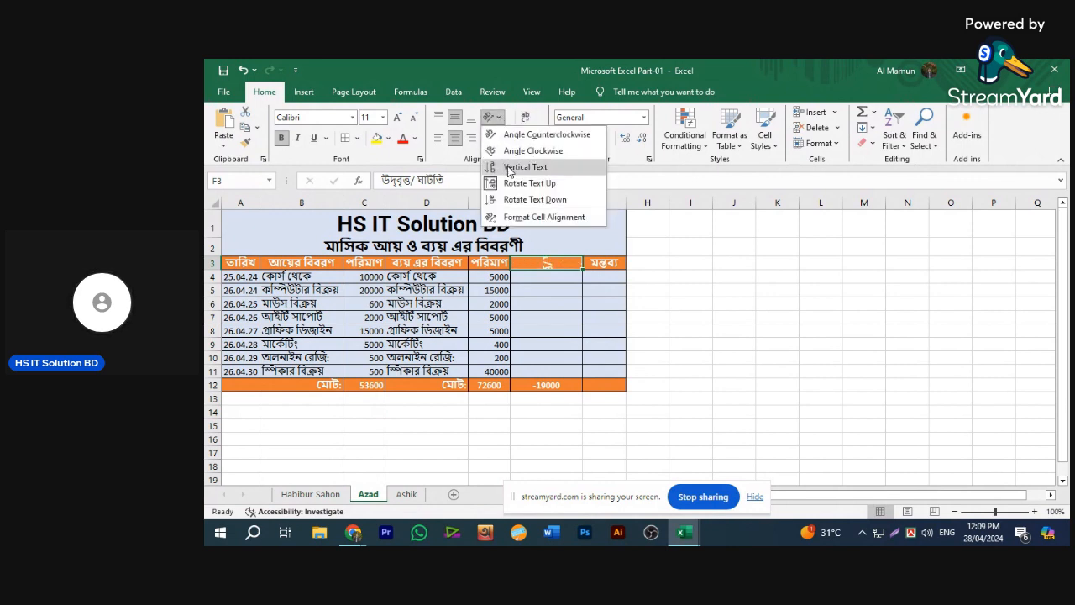
pyautogui.click(529, 167)
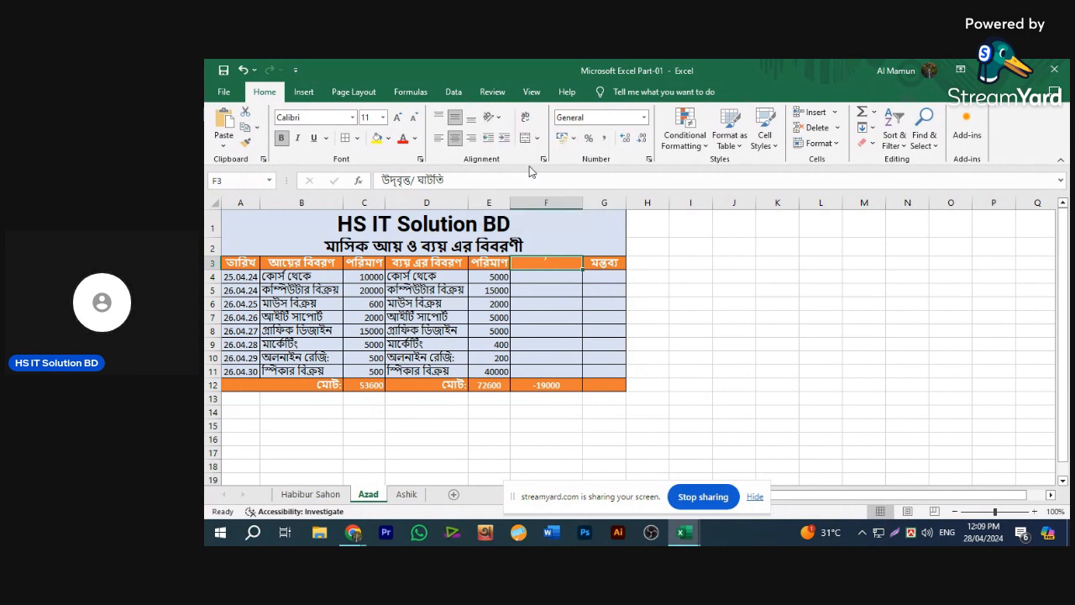
pyautogui.click(499, 119)
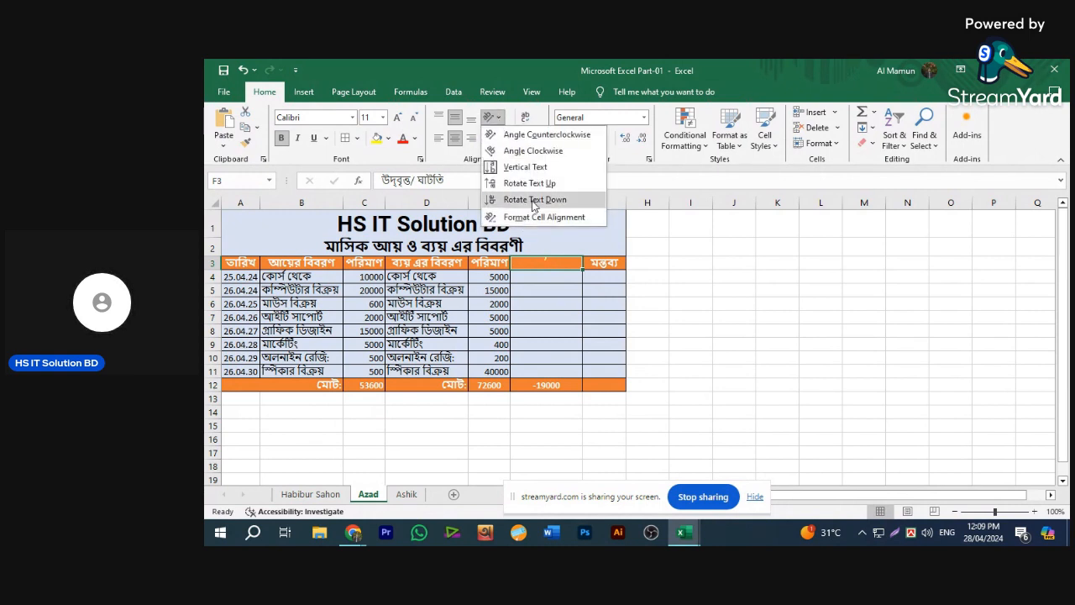
pyautogui.click(532, 137)
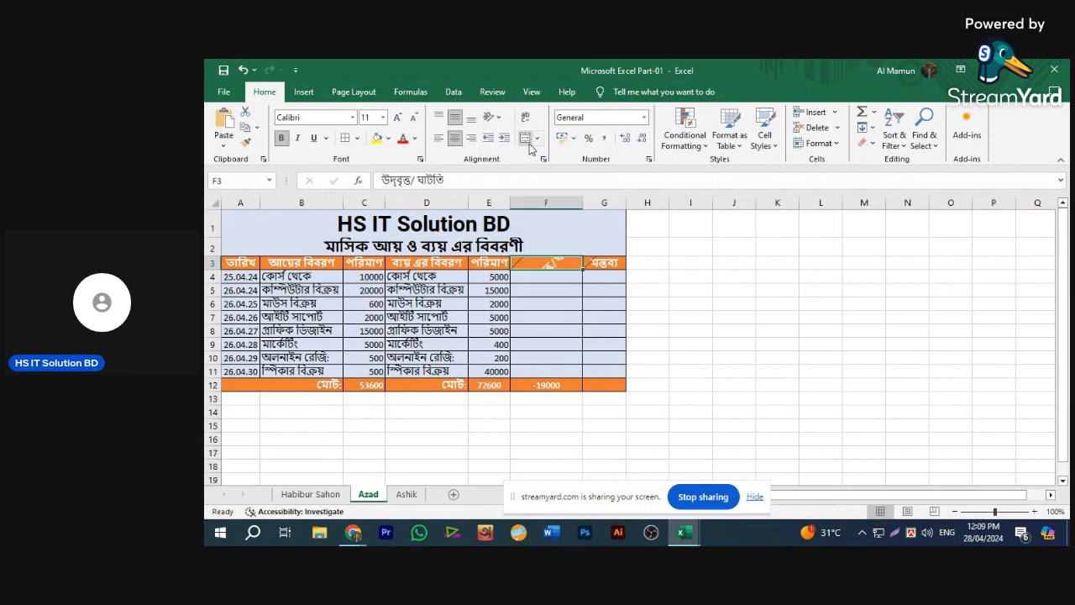
pyautogui.click(493, 118)
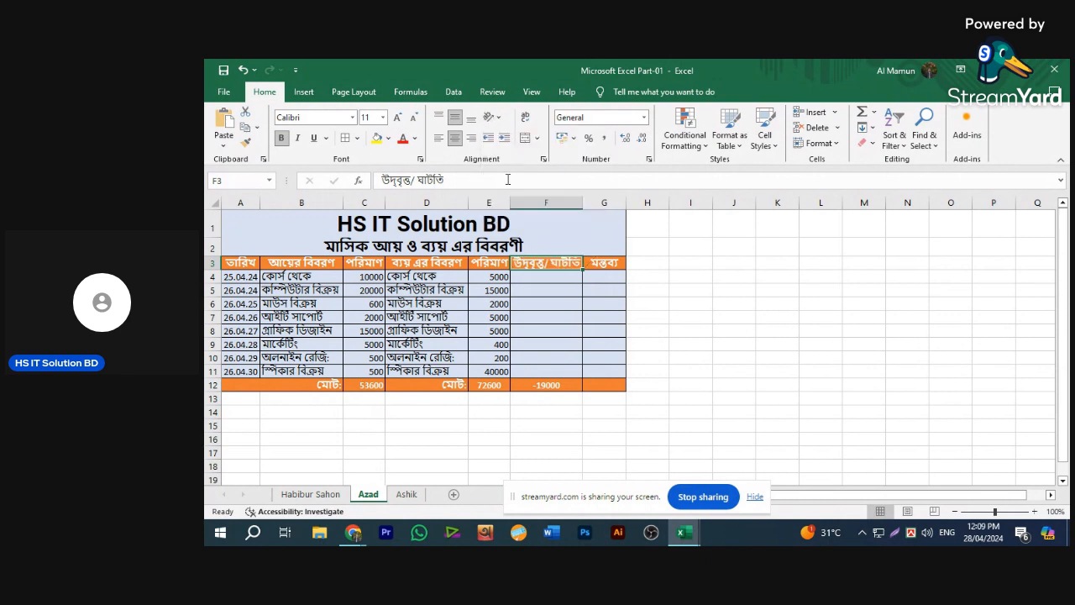
# Compare the income amount in C4 and the expense amount in E4 with the surplus/deficit cell F4.
pyautogui.click(555, 276)
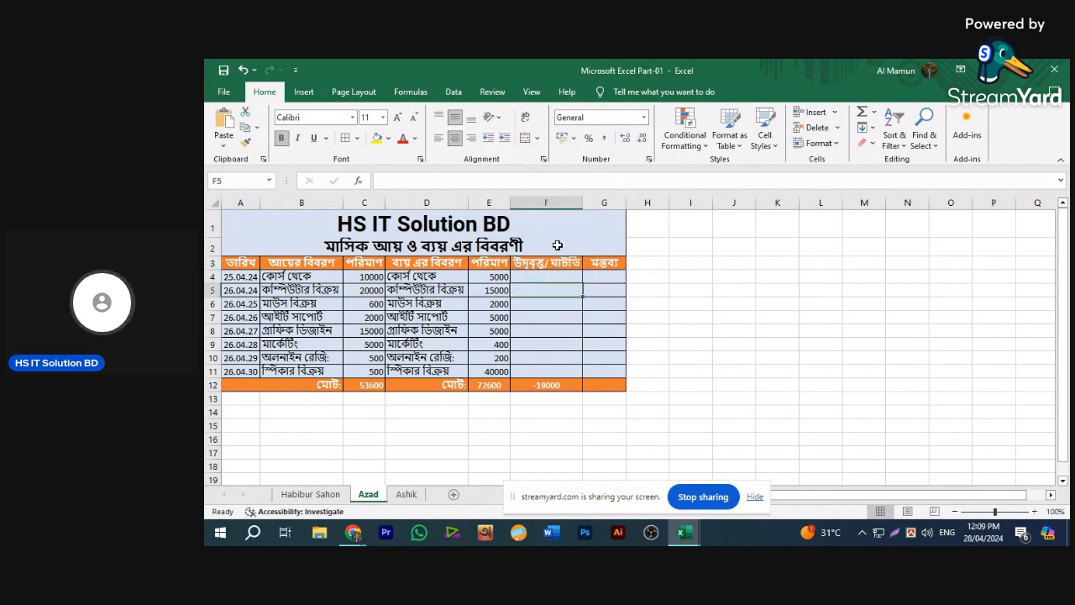
pyautogui.click(366, 280)
pyautogui.click(499, 275)
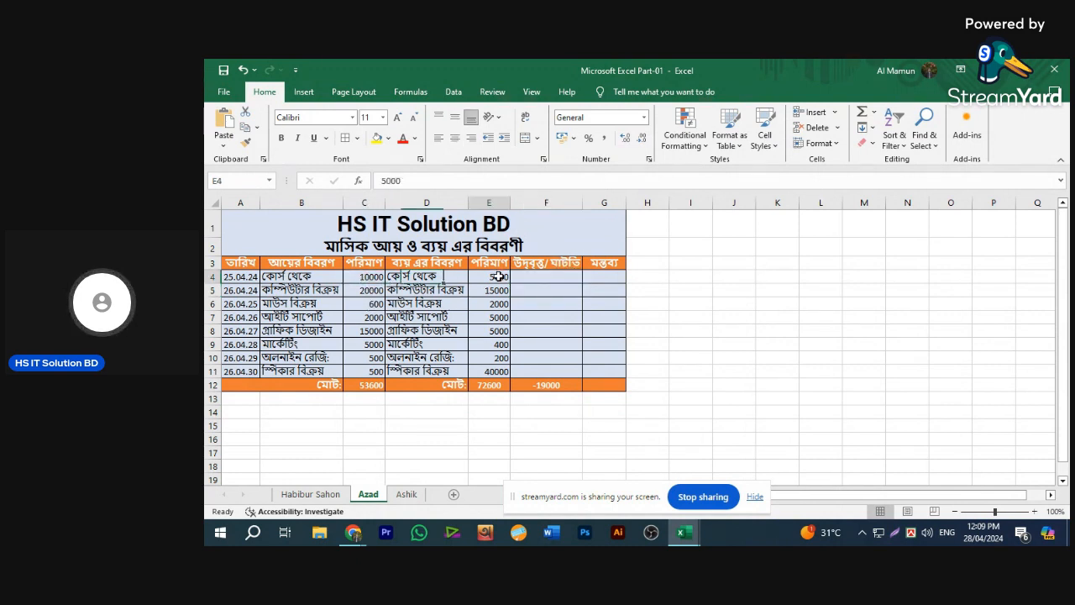
pyautogui.click(557, 278)
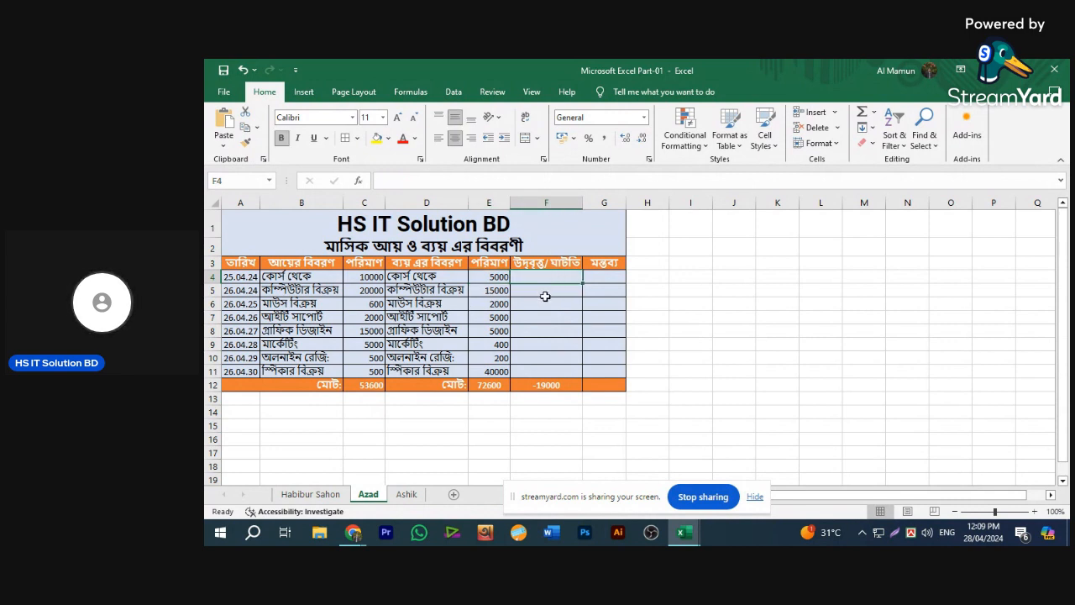
pyautogui.click(545, 295)
pyautogui.click(550, 277)
pyautogui.click(357, 277)
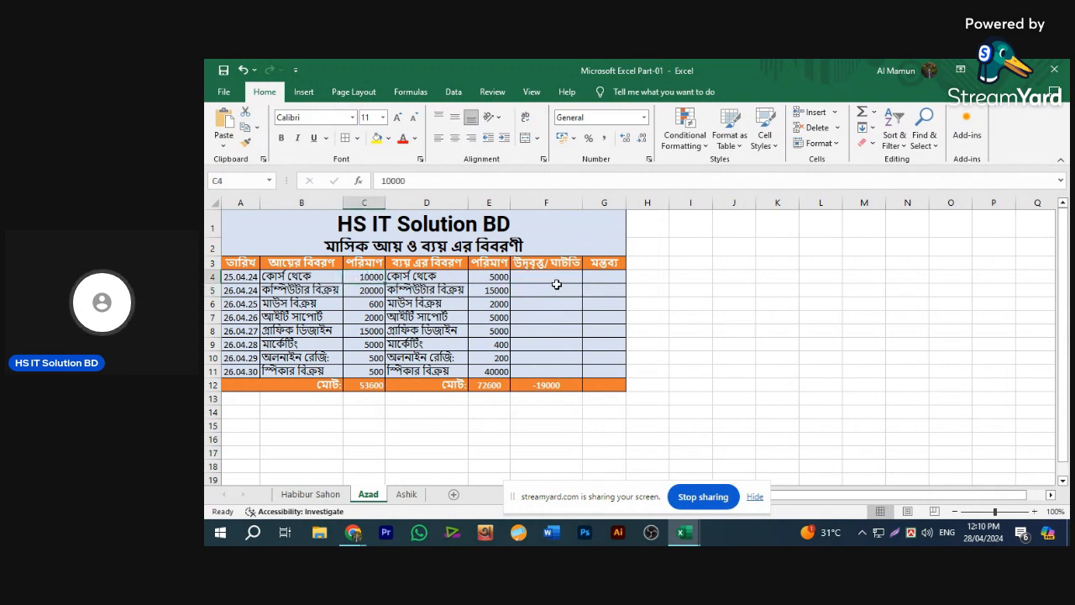
pyautogui.click(556, 284)
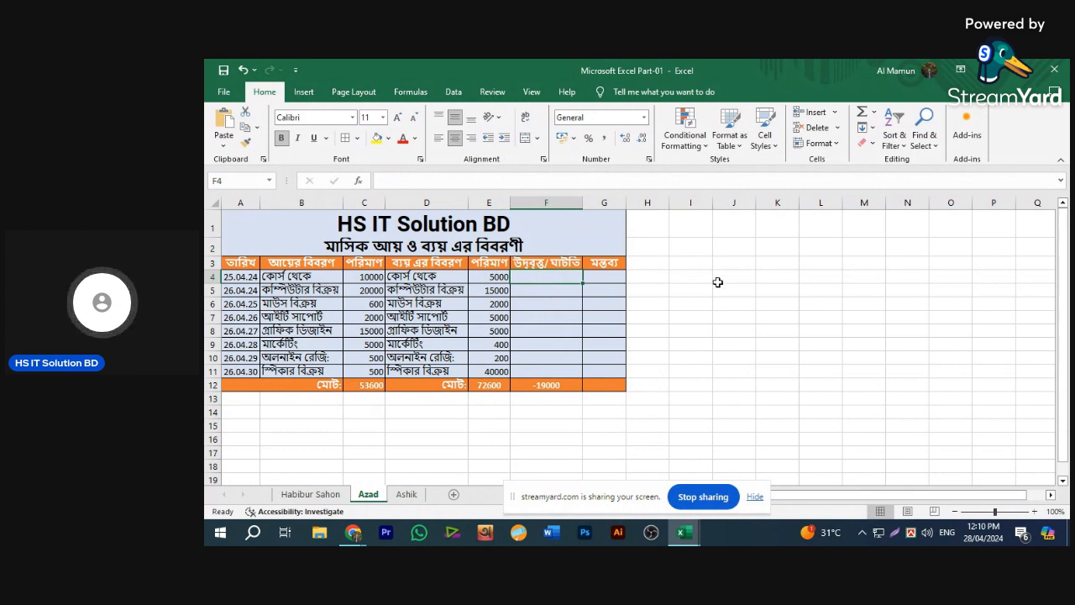
# Examine the AutoSum functions and the formula behind the surplus/deficit total in F12.
pyautogui.click(873, 112)
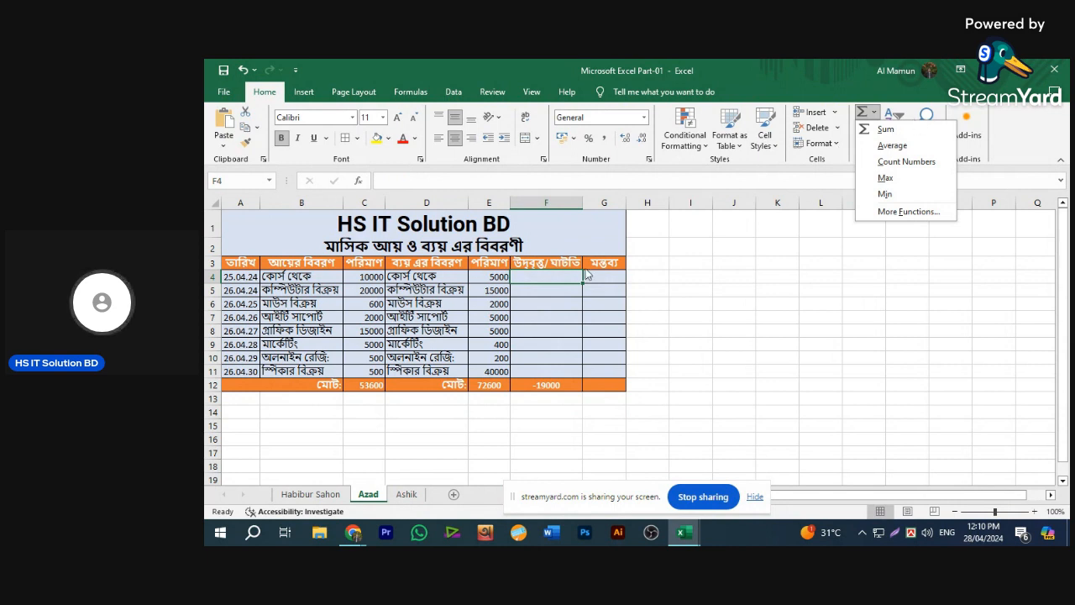
pyautogui.click(561, 388)
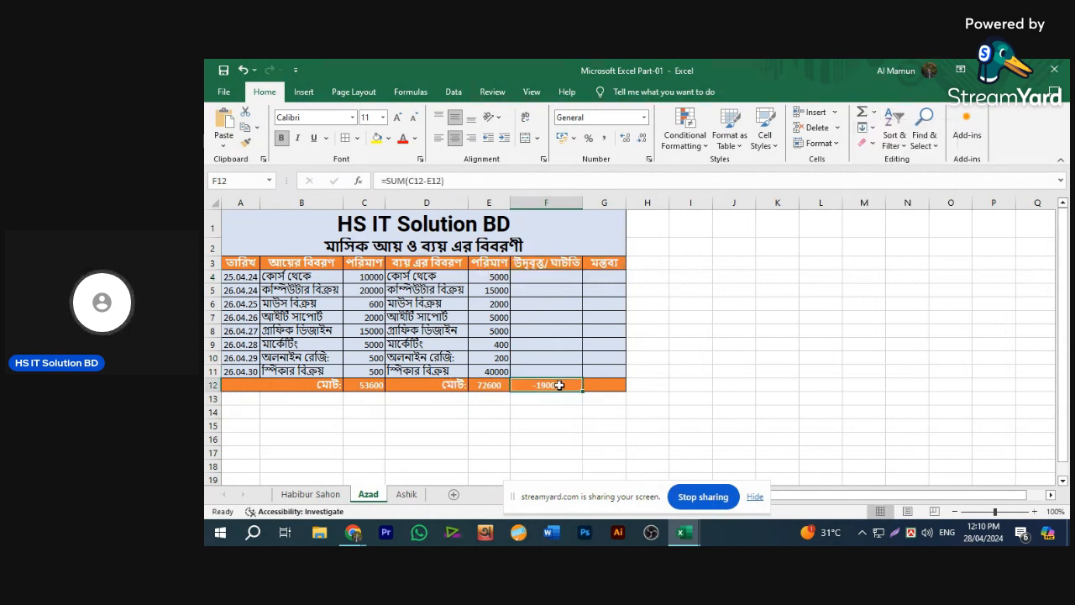
pyautogui.doubleClick(550, 385)
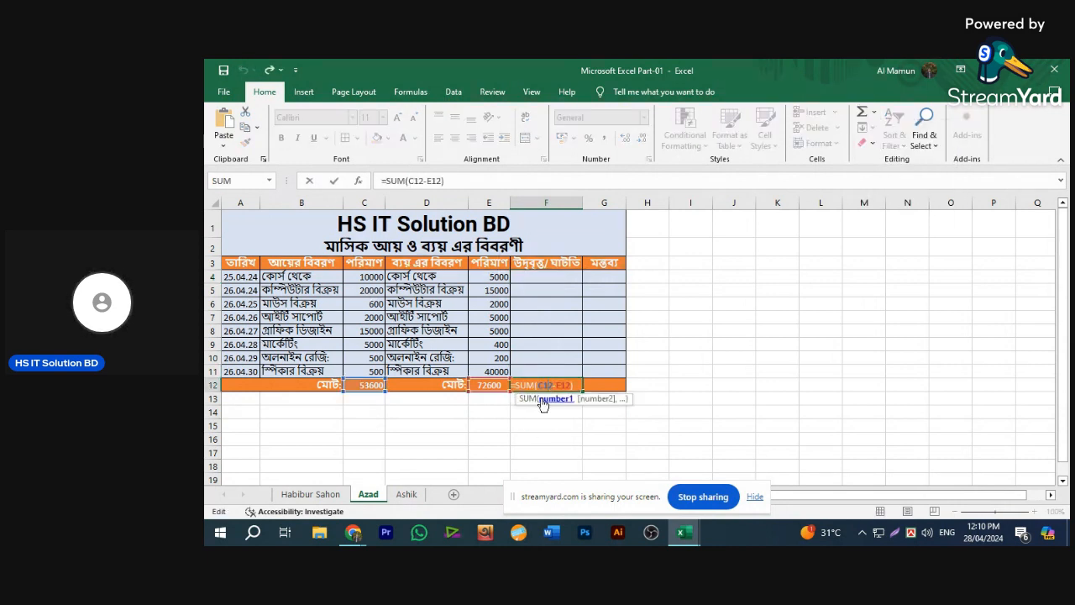
# Enter the formula =SUM(C4-E4) in surplus/deficit cell F4 to subtract the first row's expense from its income.
pyautogui.click(539, 277)
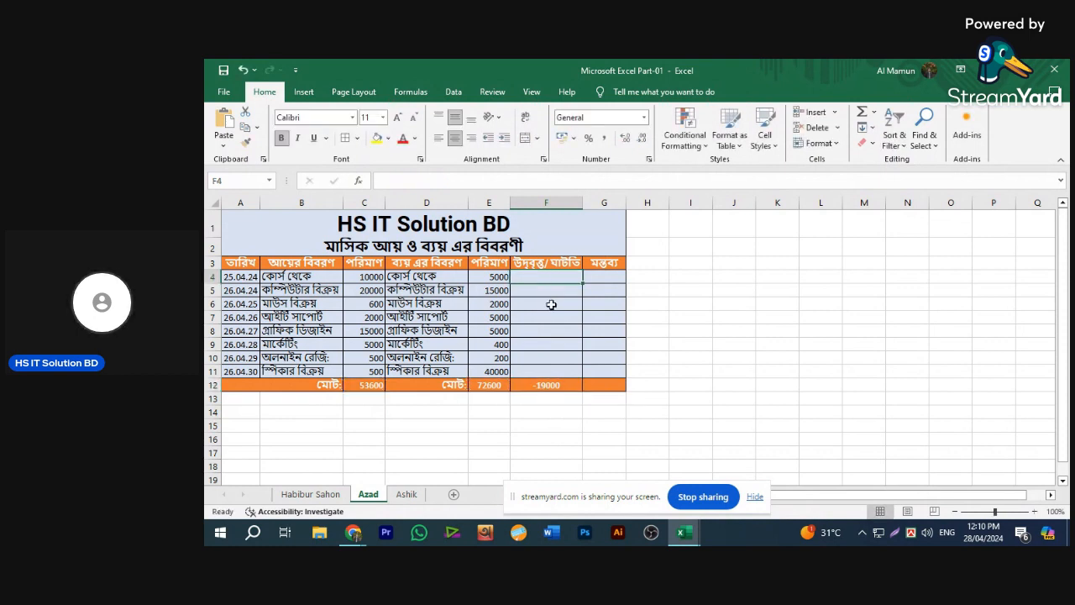
pyautogui.write('=')
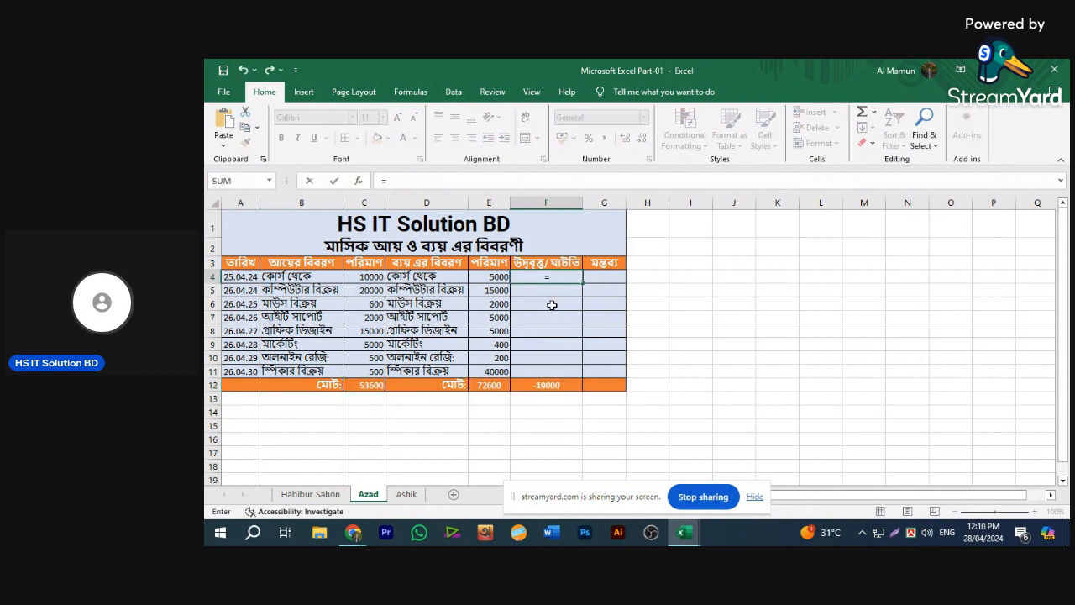
pyautogui.write('sum')
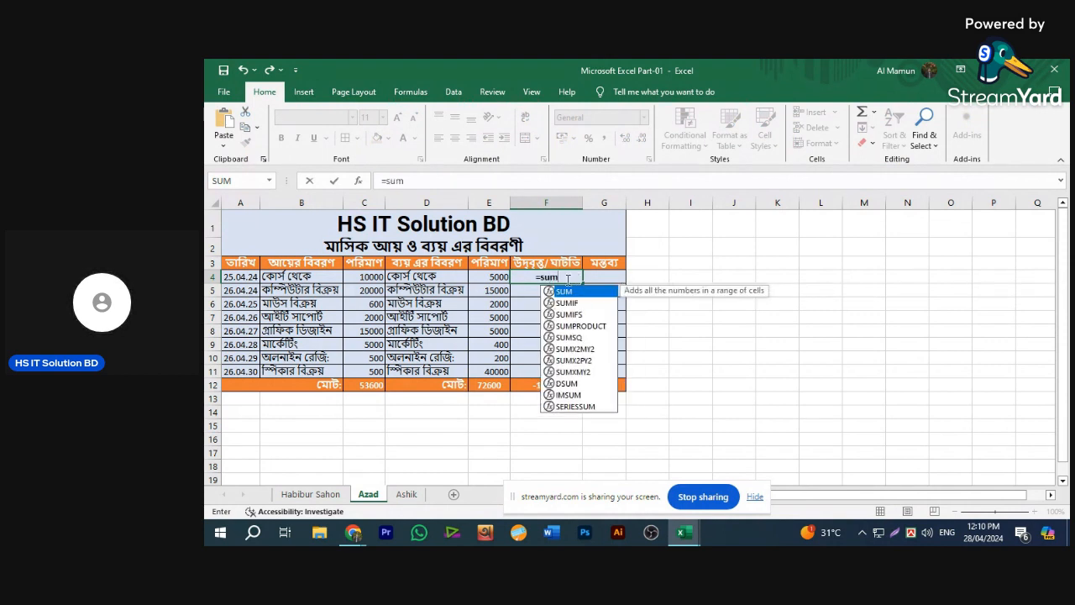
pyautogui.write('(')
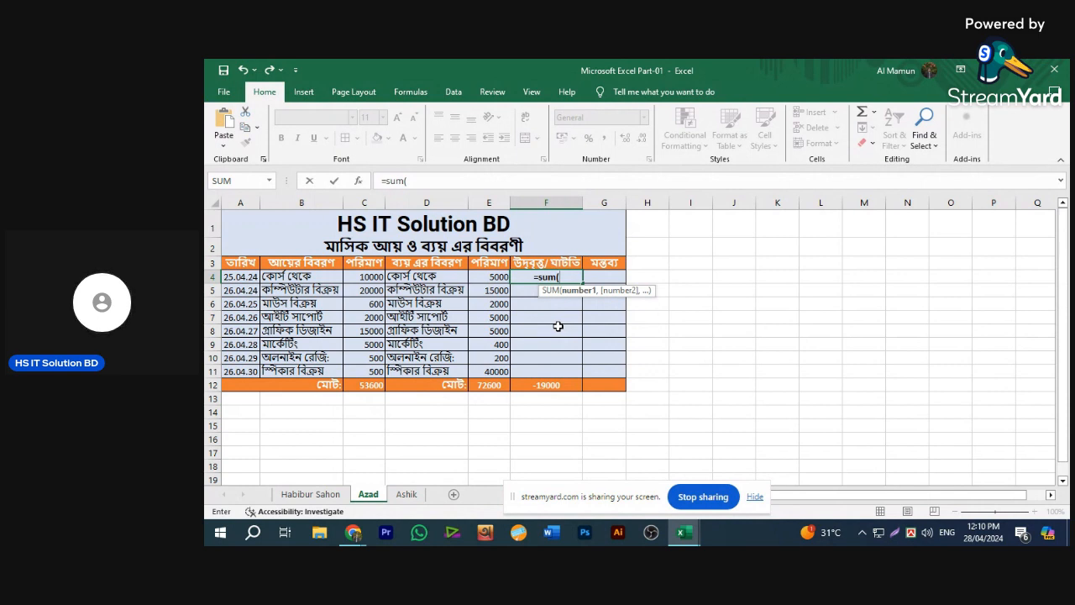
pyautogui.write('C')
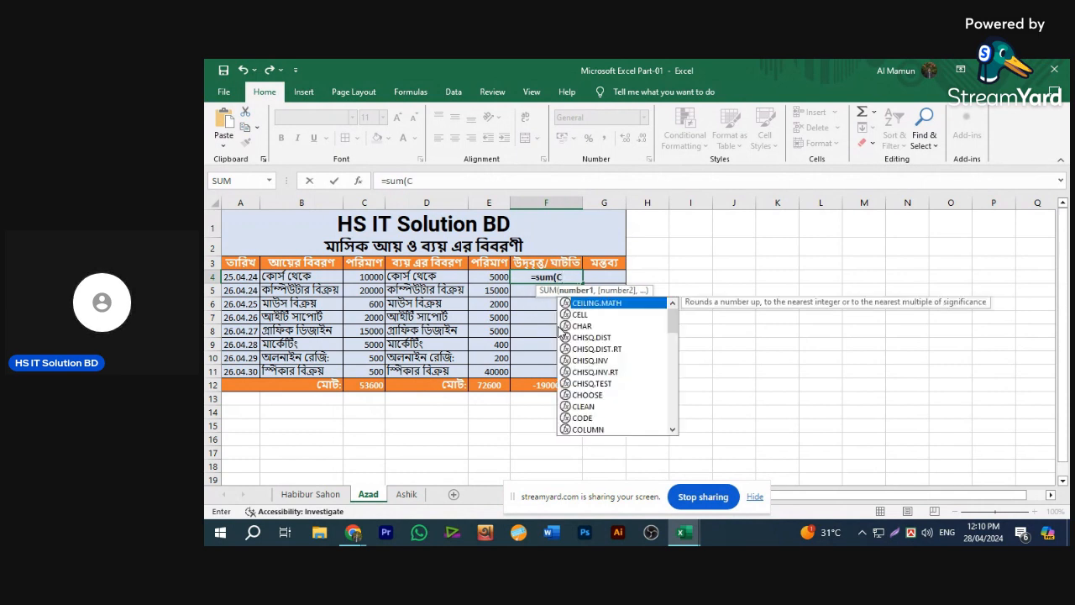
pyautogui.write('4')
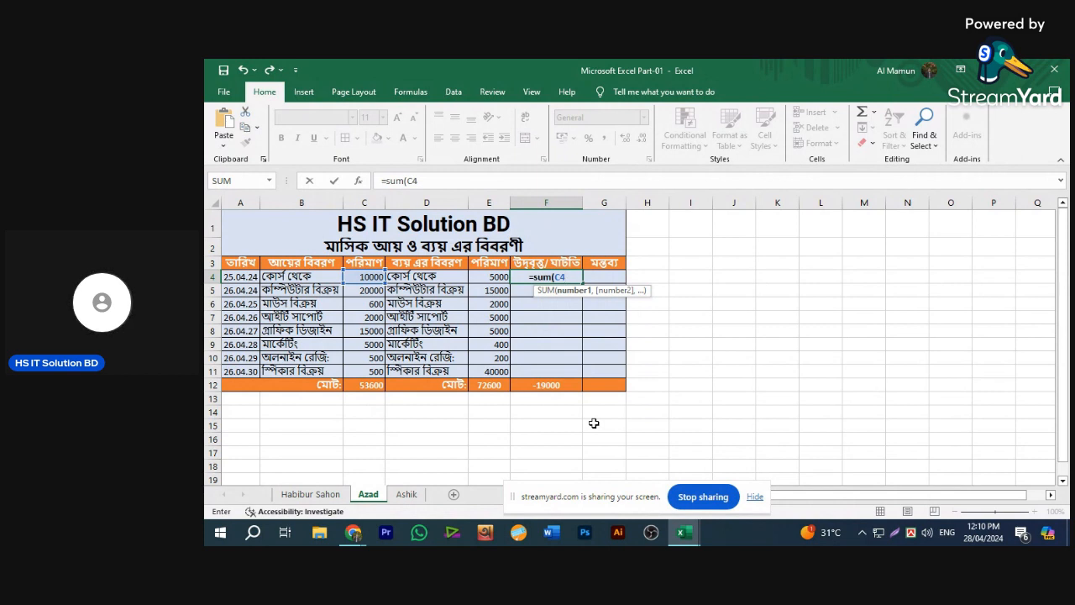
pyautogui.write('-')
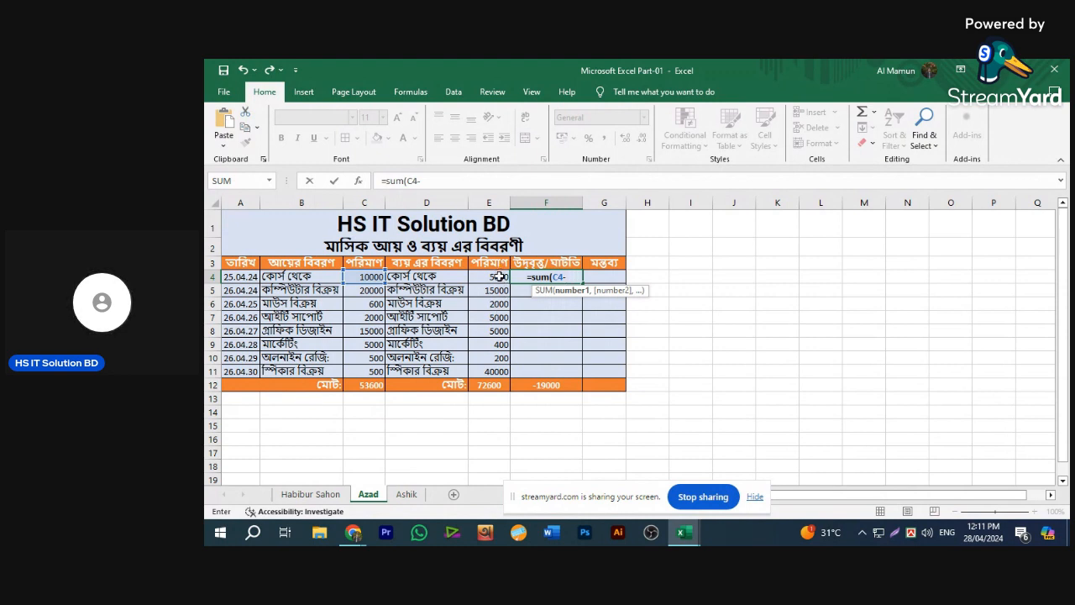
pyautogui.write('E')
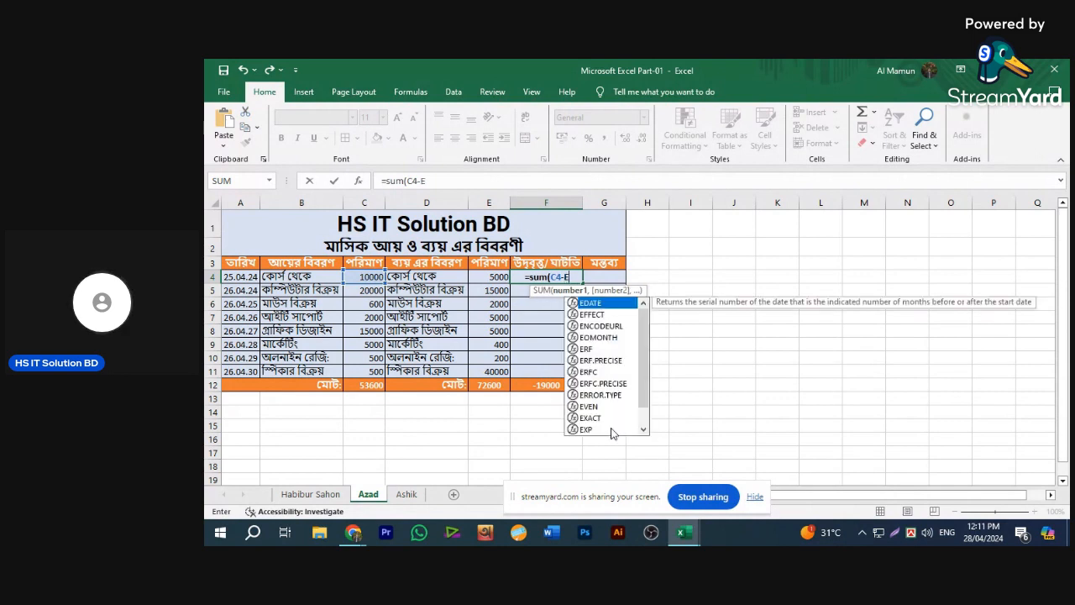
pyautogui.write('4')
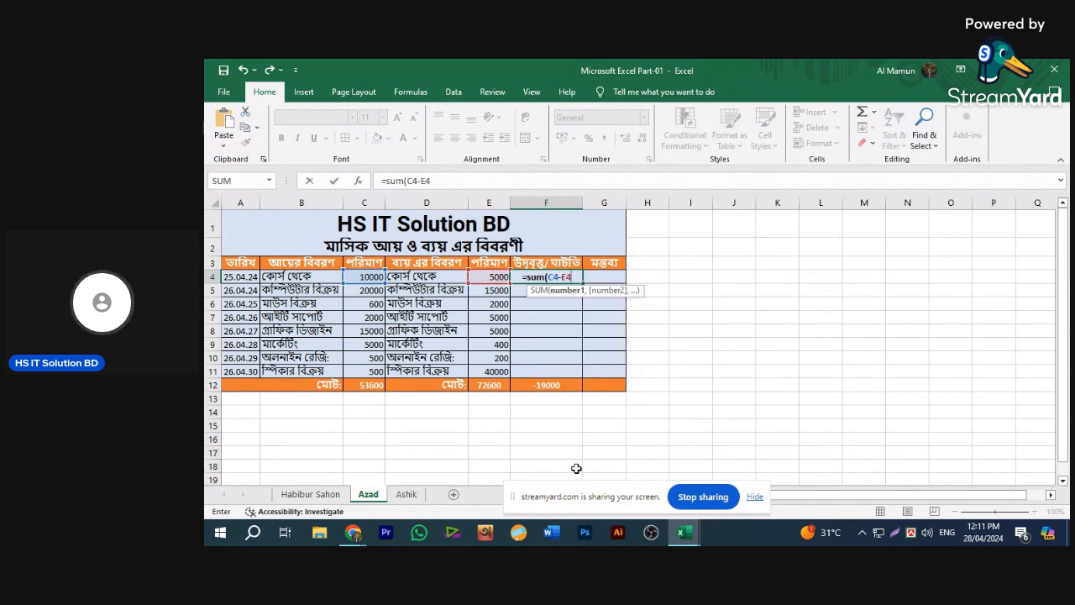
pyautogui.write(')')
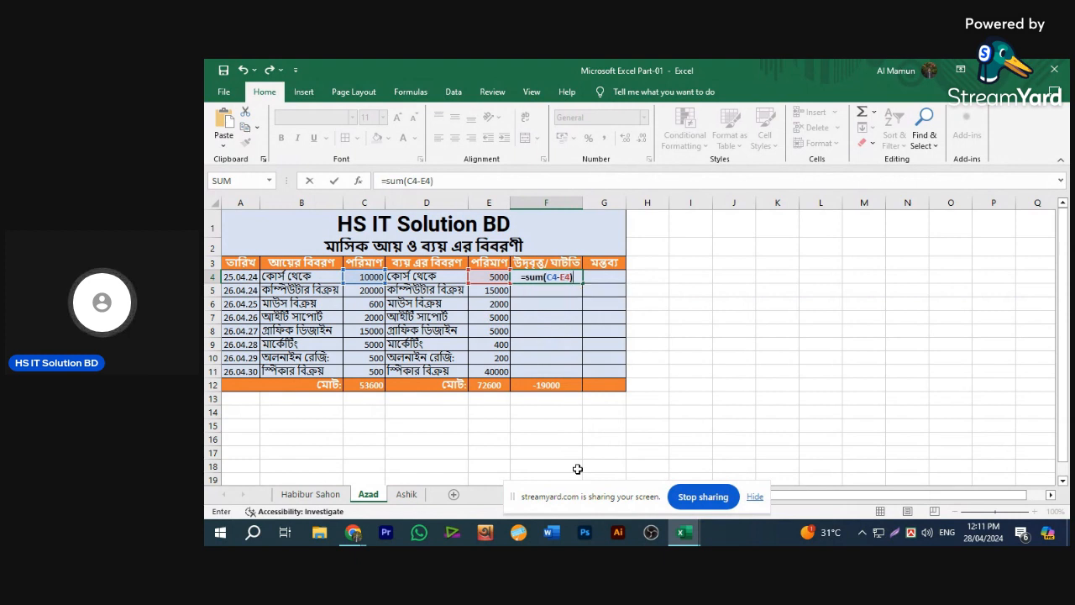
pyautogui.press('Return')
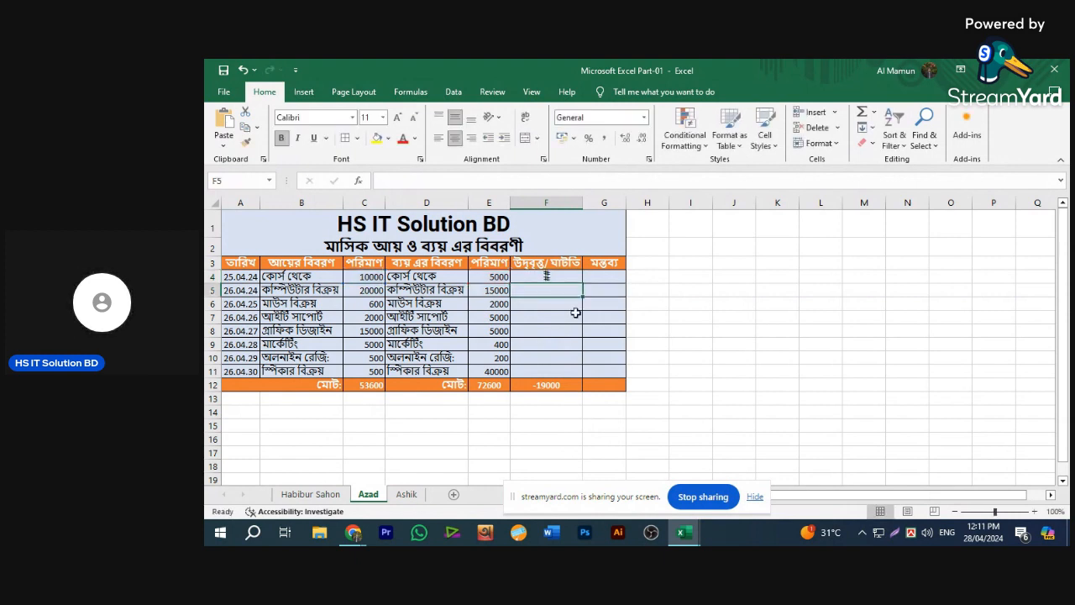
# Reopen the formula in F4 and check it, committing it again without edits.
pyautogui.click(565, 274)
pyautogui.doubleClick(565, 274)
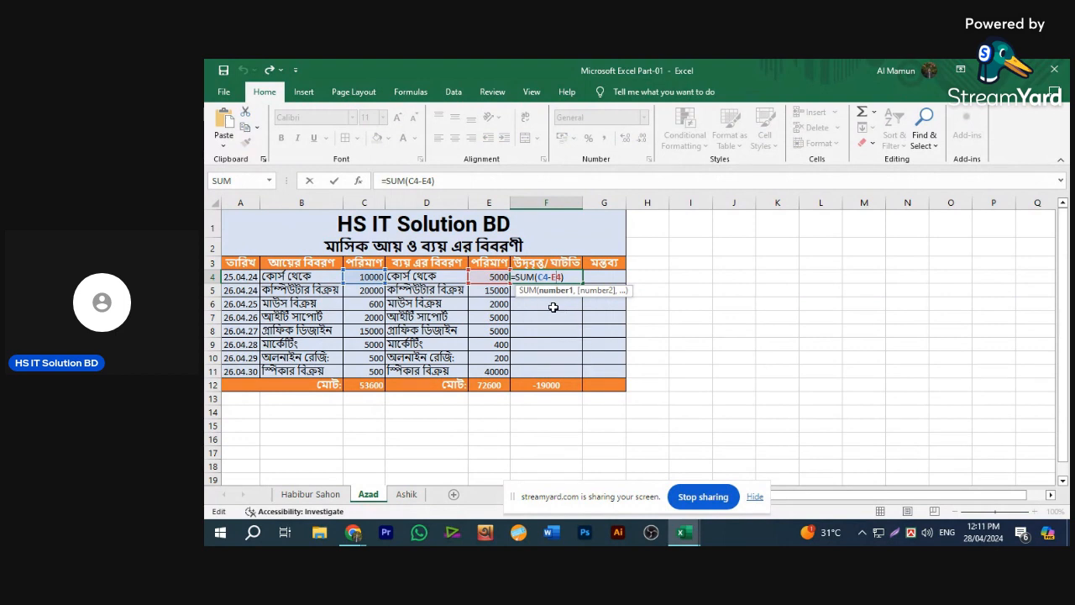
pyautogui.click(564, 278)
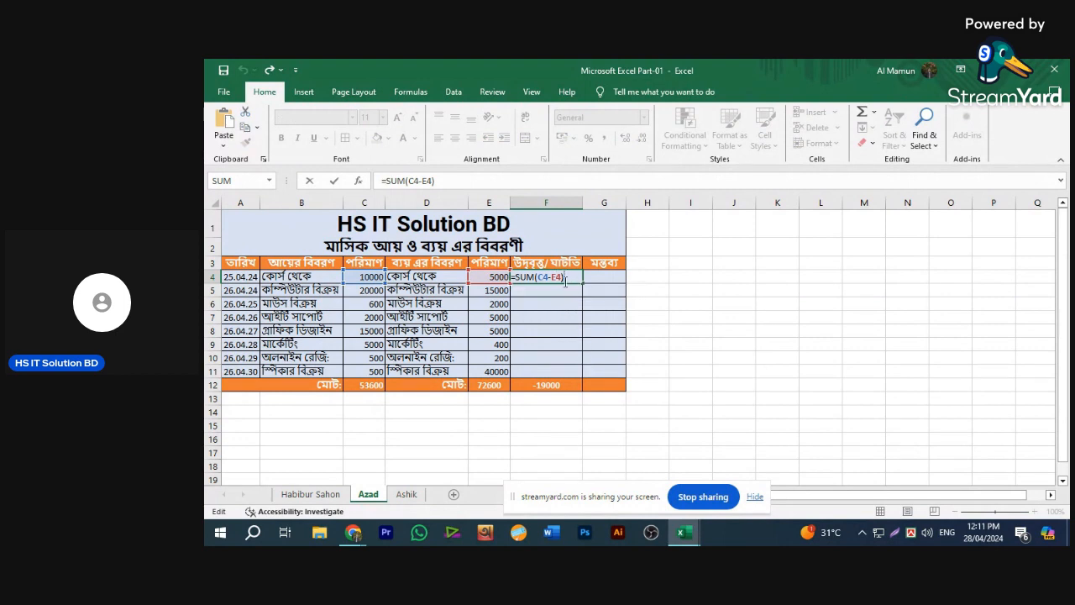
pyautogui.press('Return')
pyautogui.click(566, 275)
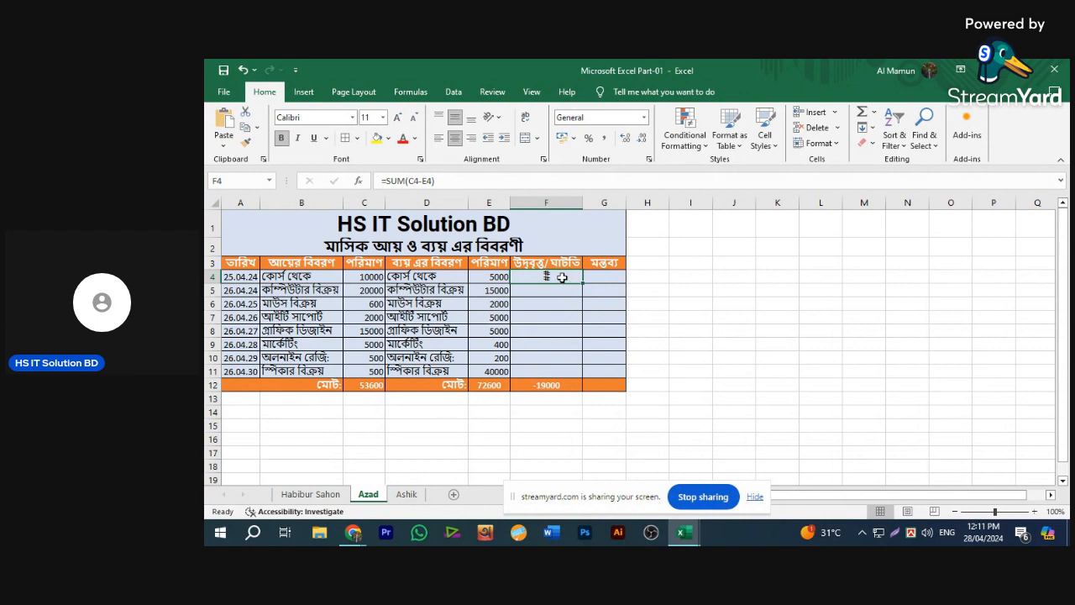
pyautogui.doubleClick(562, 278)
pyautogui.press('Return')
pyautogui.click(558, 279)
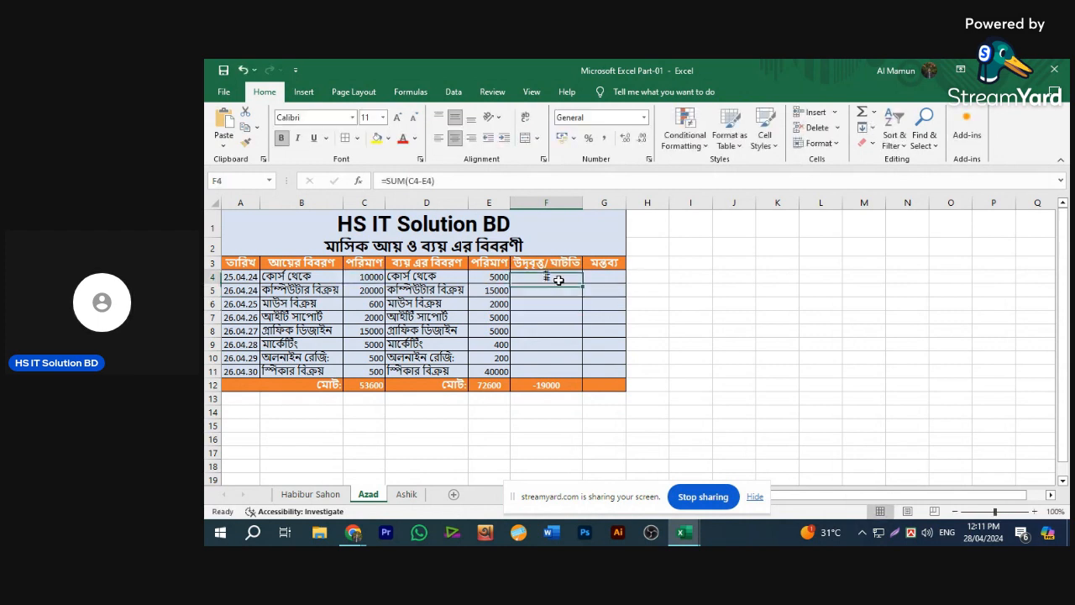
# Bottom-align F4 and F11, try the Angle Counterclockwise orientation on them, and return their text to horizontal.
pyautogui.keyDown('ctrl'); pyautogui.click(559, 371); pyautogui.keyUp('ctrl')
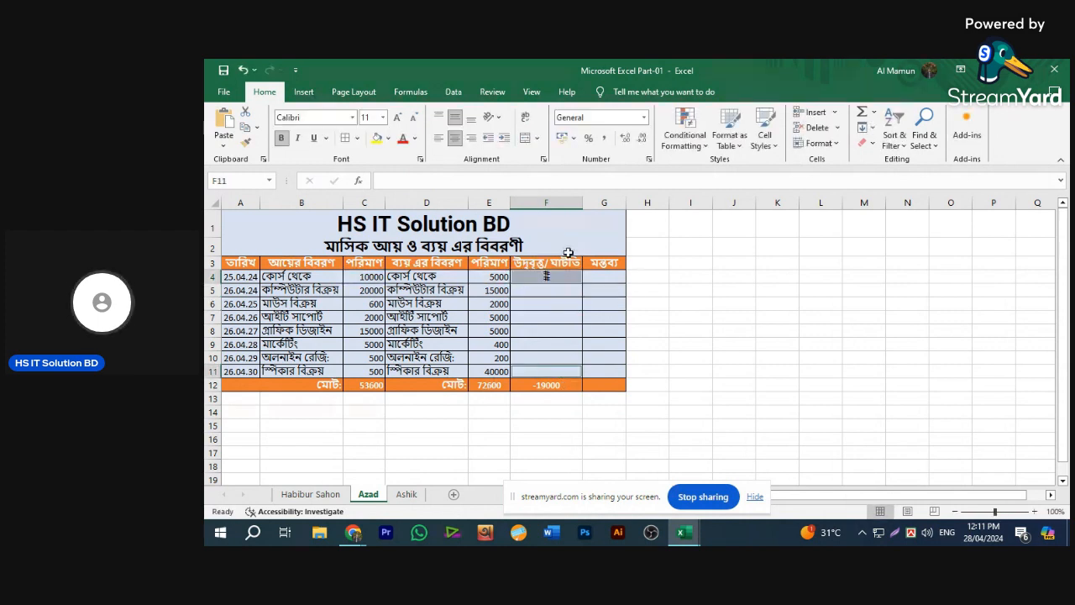
pyautogui.click(472, 119)
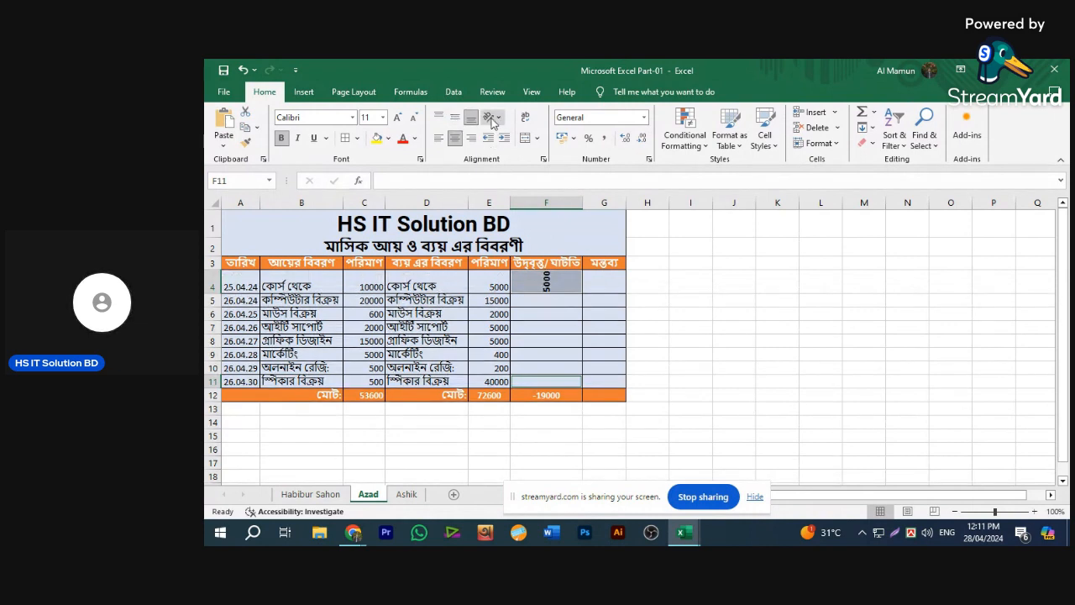
pyautogui.click(492, 120)
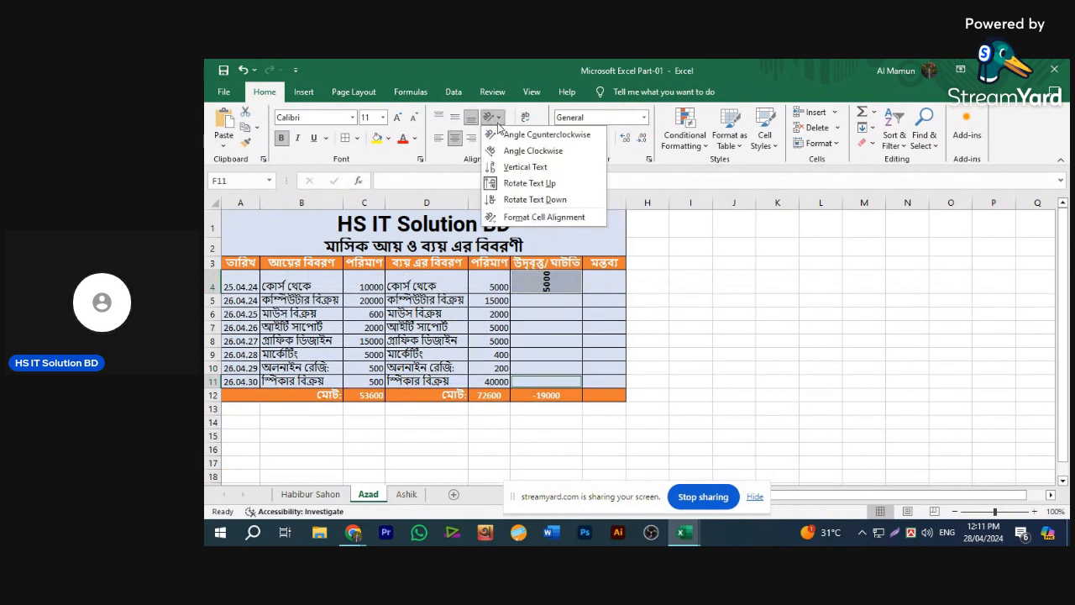
pyautogui.click(521, 135)
pyautogui.click(492, 117)
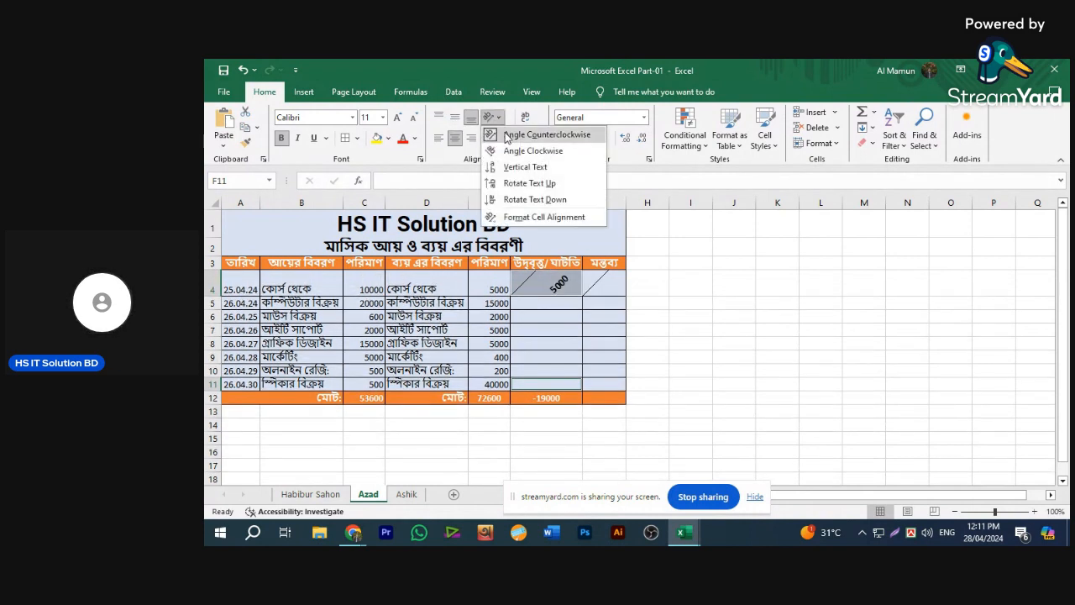
pyautogui.click(508, 135)
pyautogui.click(555, 278)
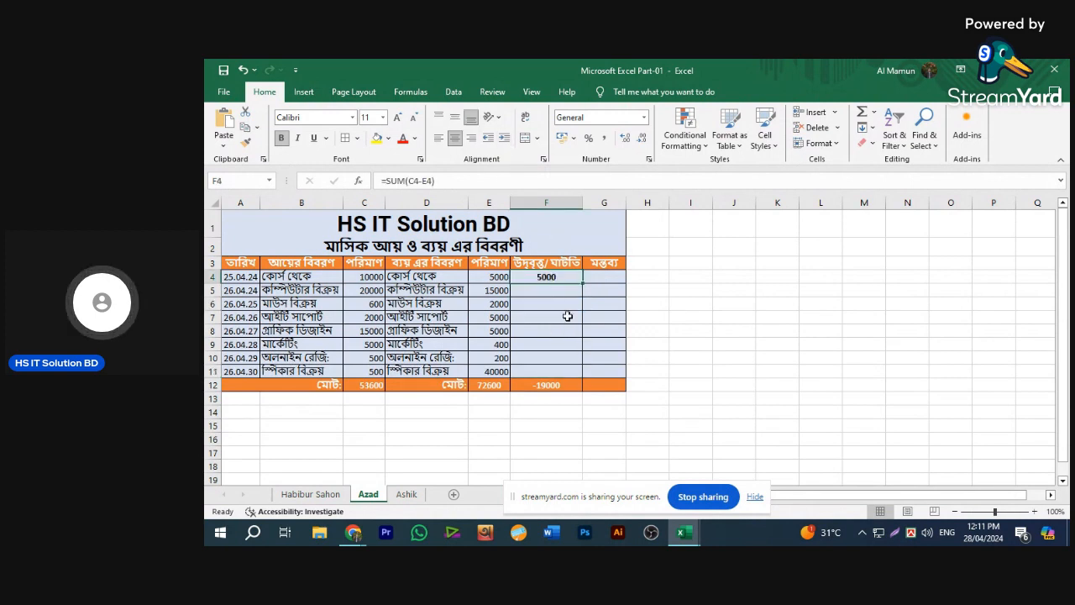
# Undo the orientation and alignment changes on F4 and F11 along with the formula entry in F4.
pyautogui.hotkey('ctrl', 'z')
pyautogui.hotkey('ctrl', 'z')
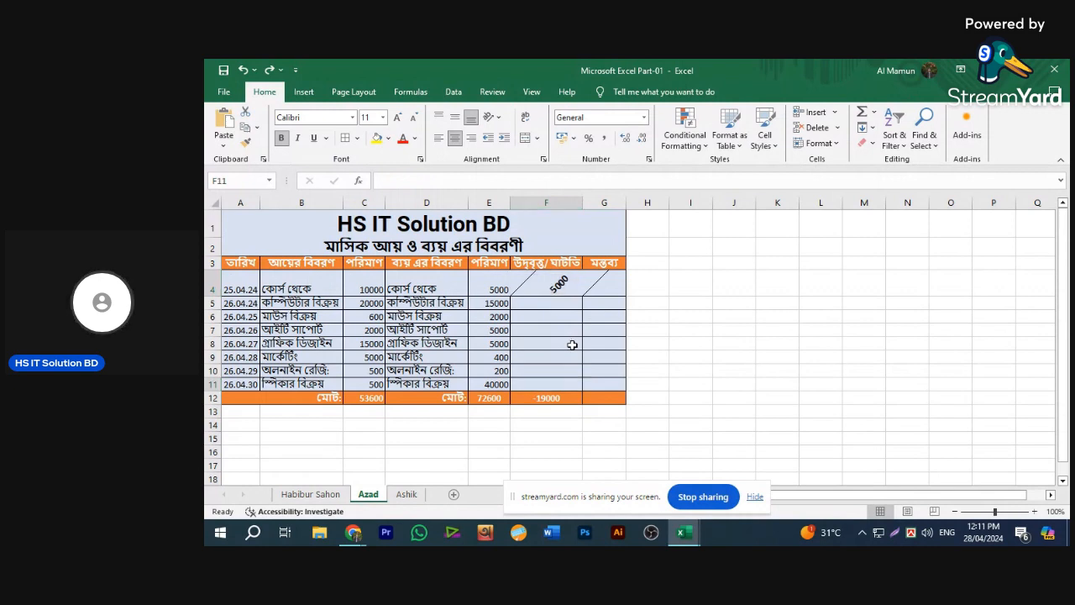
pyautogui.hotkey('ctrl', 'z')
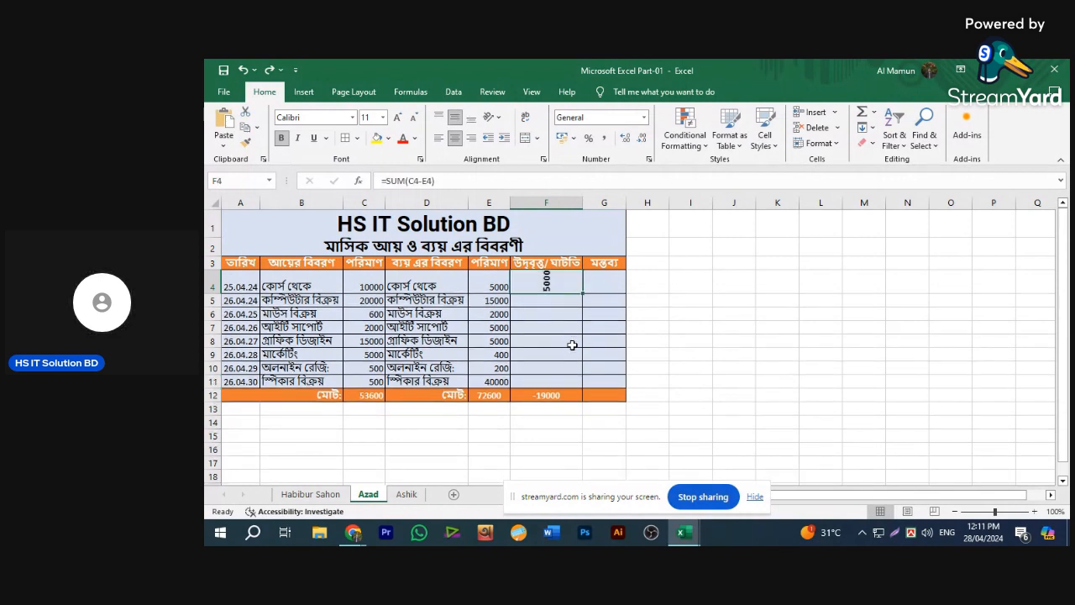
pyautogui.hotkey('ctrl', 'z')
pyautogui.hotkey('ctrl', 'z')
pyautogui.hotkey('ctrl', 'z')
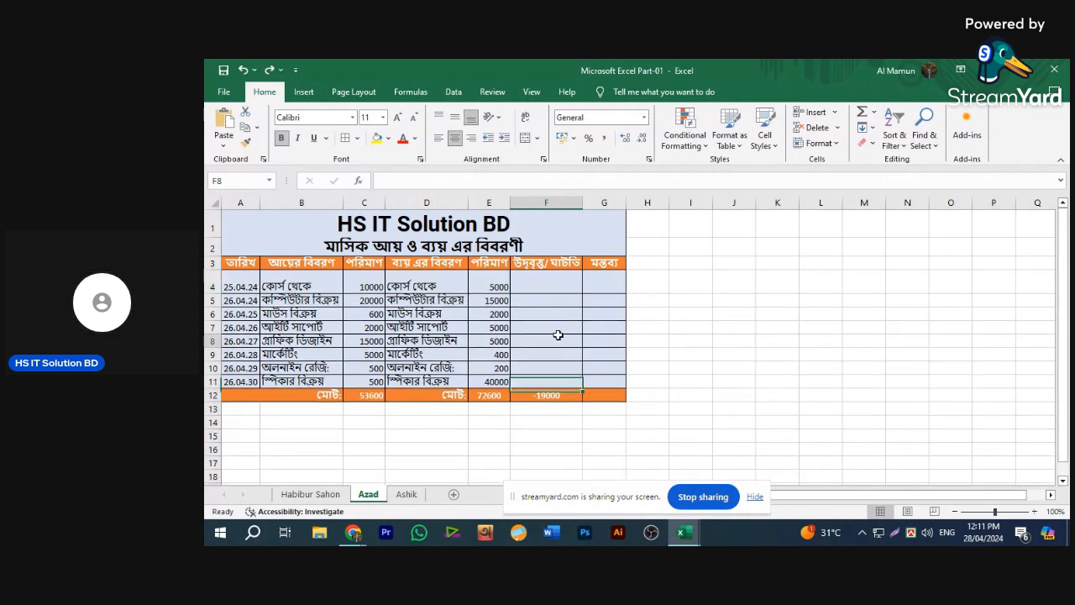
pyautogui.hotkey('ctrl', 'z')
pyautogui.hotkey('ctrl', 'z')
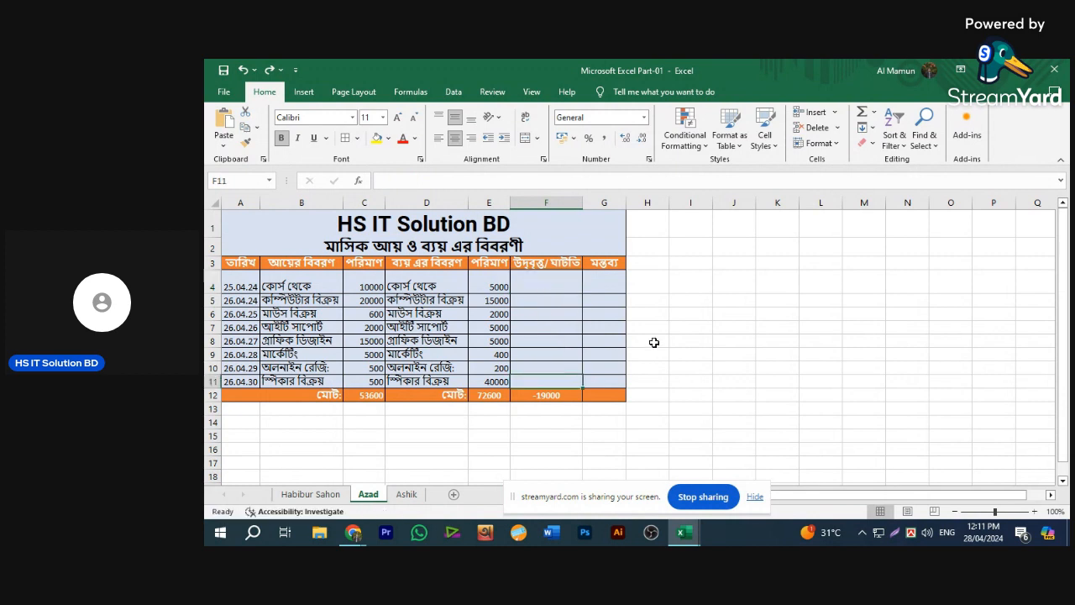
# Reduce the height of row 4 to match the other data rows and reselect surplus/deficit cell F4.
pyautogui.click(654, 342)
pyautogui.moveTo(210, 296); pyautogui.dragTo(210, 285)
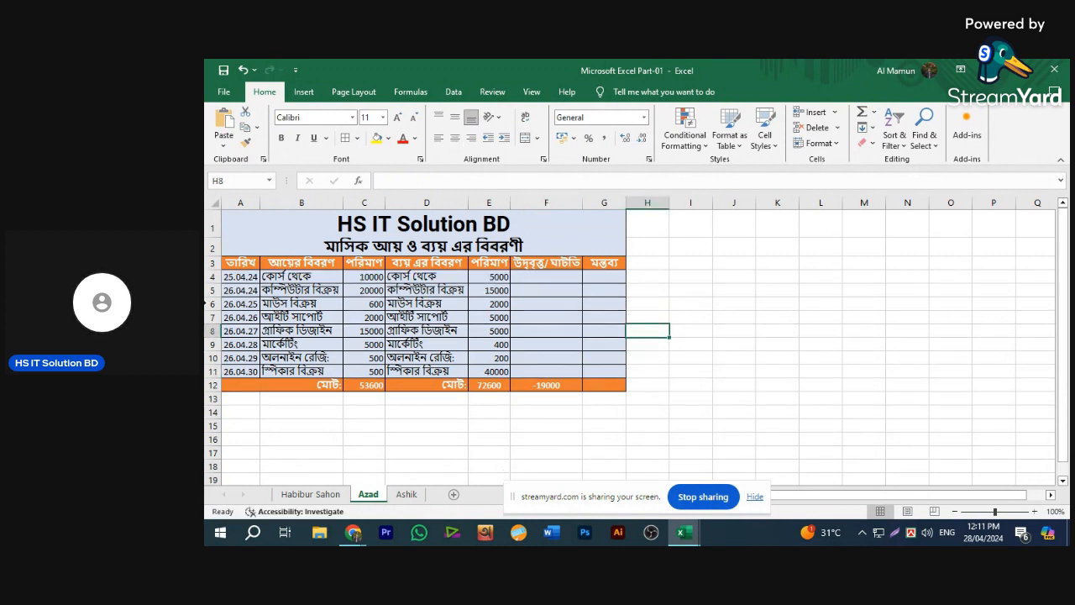
pyautogui.click(544, 275)
pyautogui.doubleClick(544, 275)
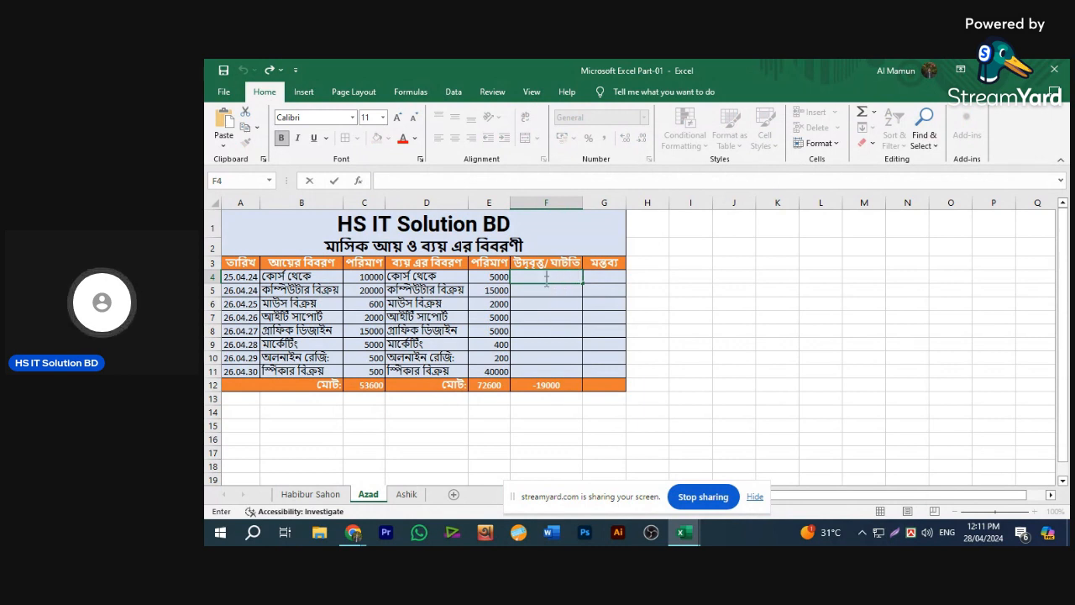
pyautogui.press('Return')
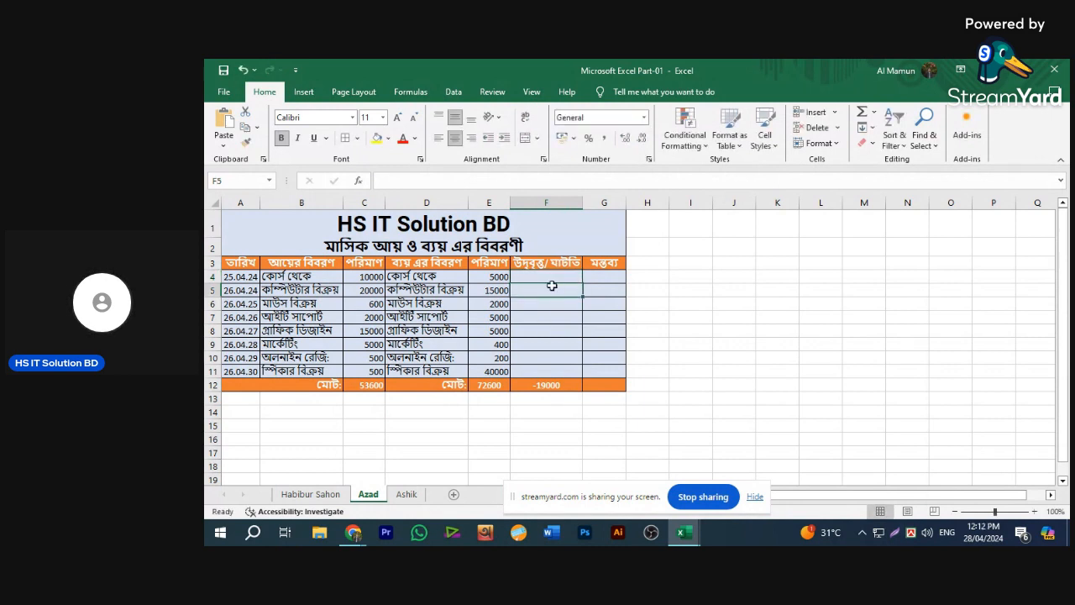
pyautogui.click(554, 277)
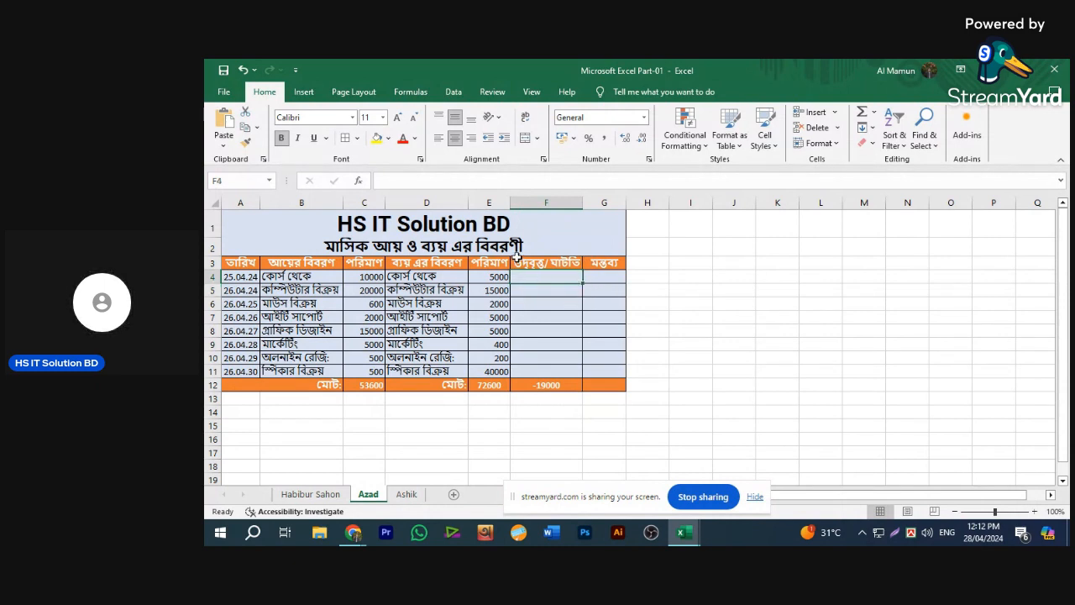
# Try narrowing the expense amount column E, and widen it again until the amounts and heading fit.
pyautogui.click(505, 390)
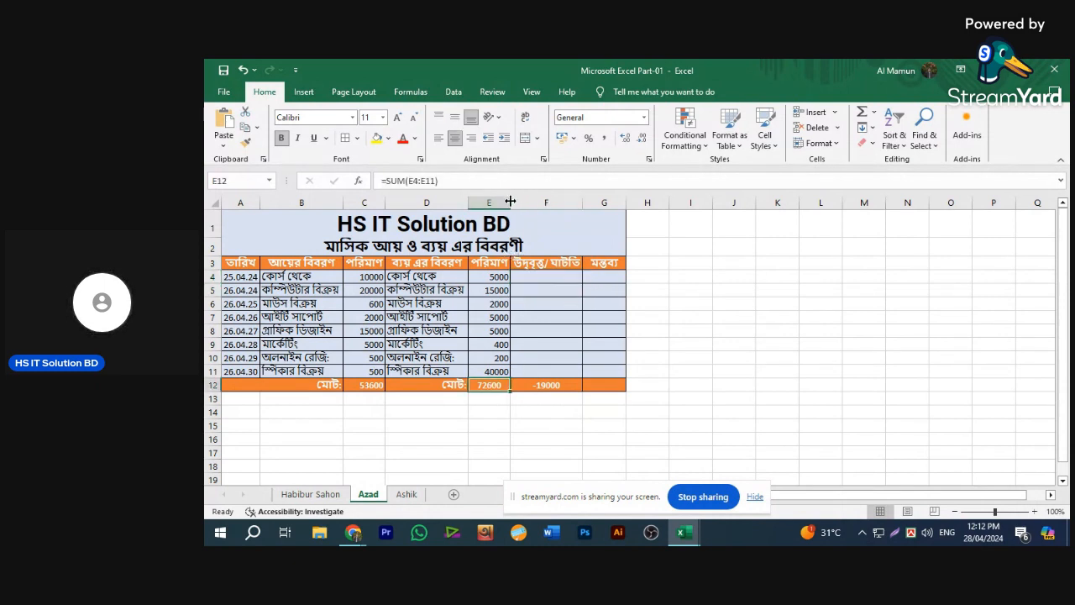
pyautogui.moveTo(510, 203); pyautogui.dragTo(488, 205)
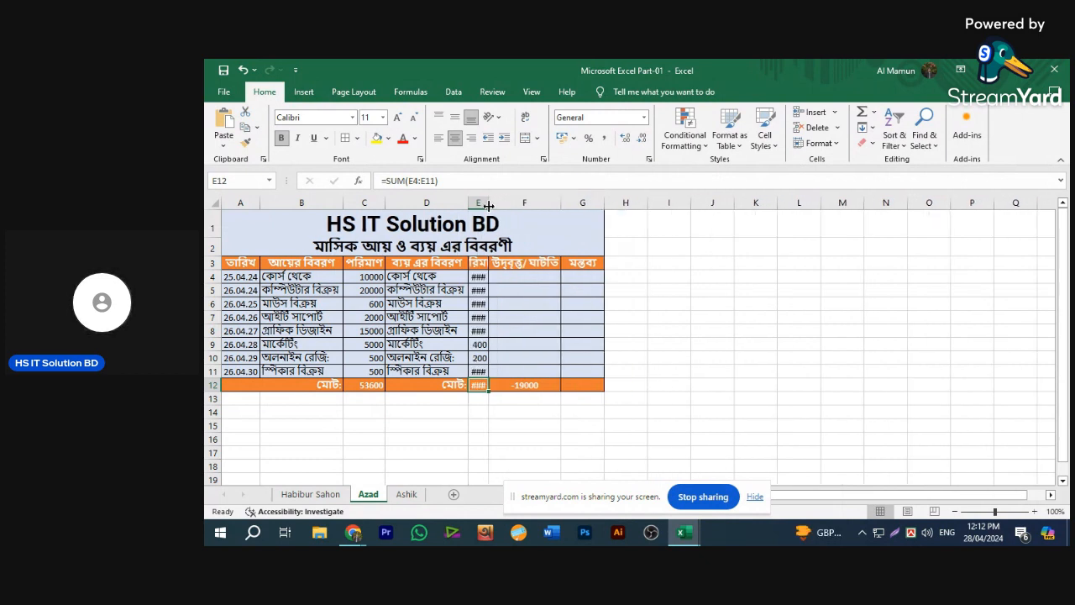
pyautogui.click(477, 277)
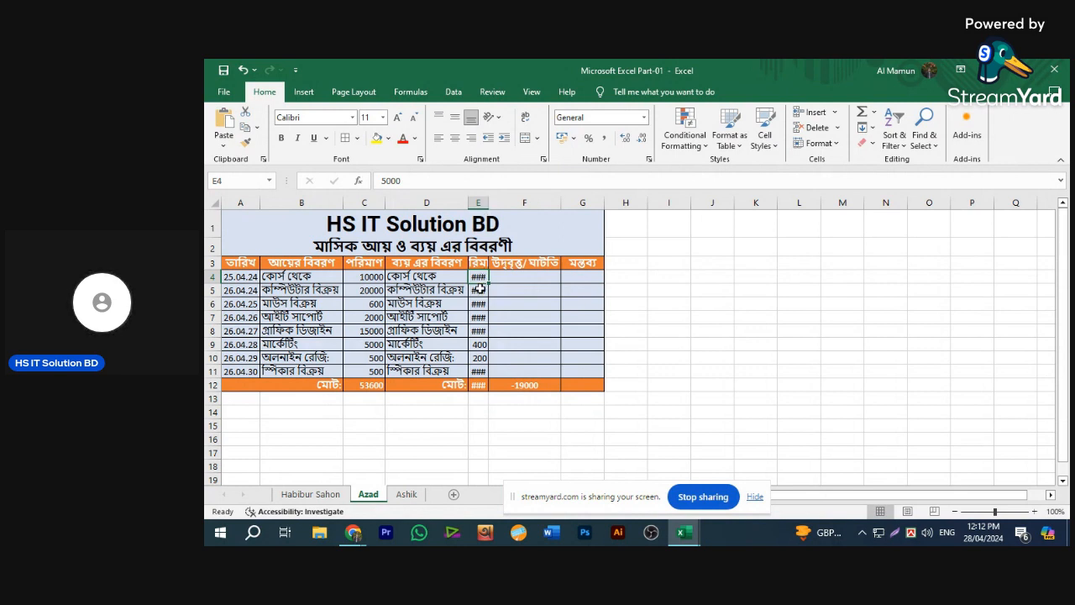
pyautogui.moveTo(489, 203); pyautogui.dragTo(502, 203)
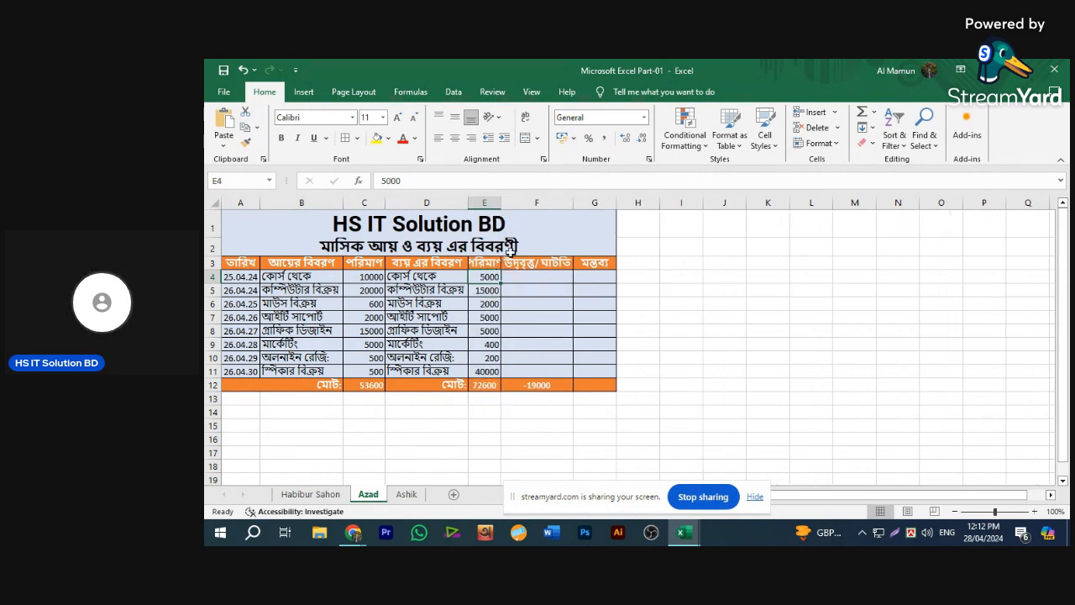
pyautogui.moveTo(500, 203); pyautogui.dragTo(512, 202)
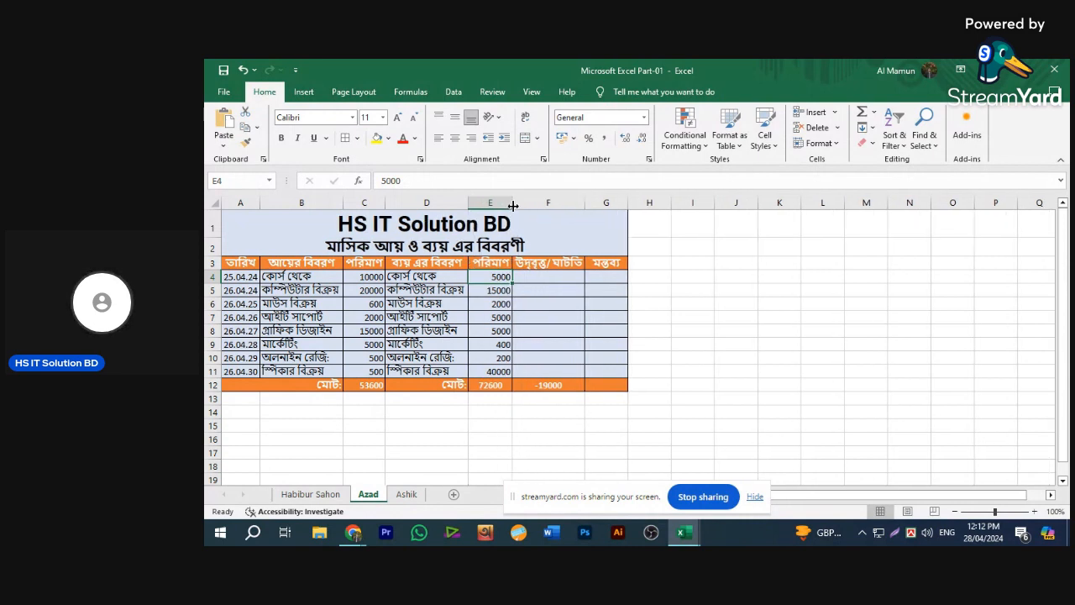
# Enter the formula =SUM(C4-E4) in surplus/deficit cell F4 to subtract the row's expense from its income.
pyautogui.click(540, 277)
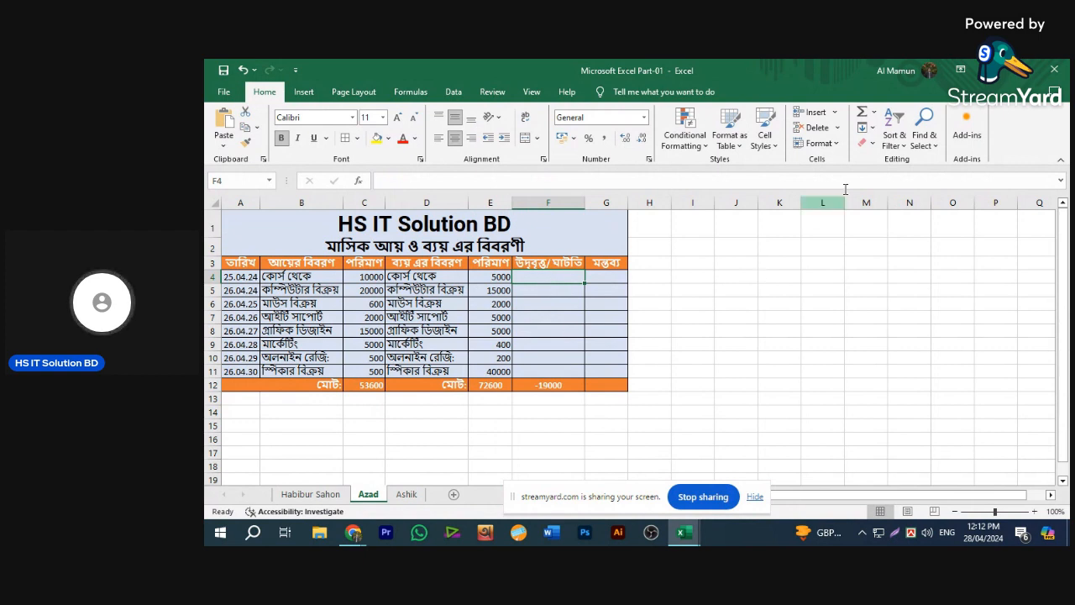
pyautogui.click(874, 113)
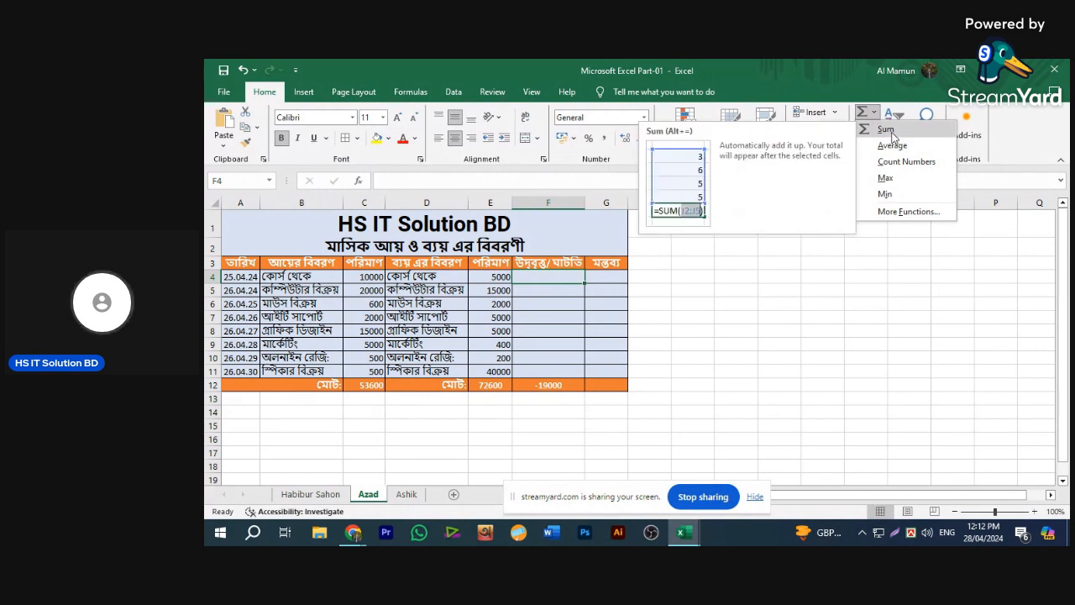
pyautogui.click(886, 129)
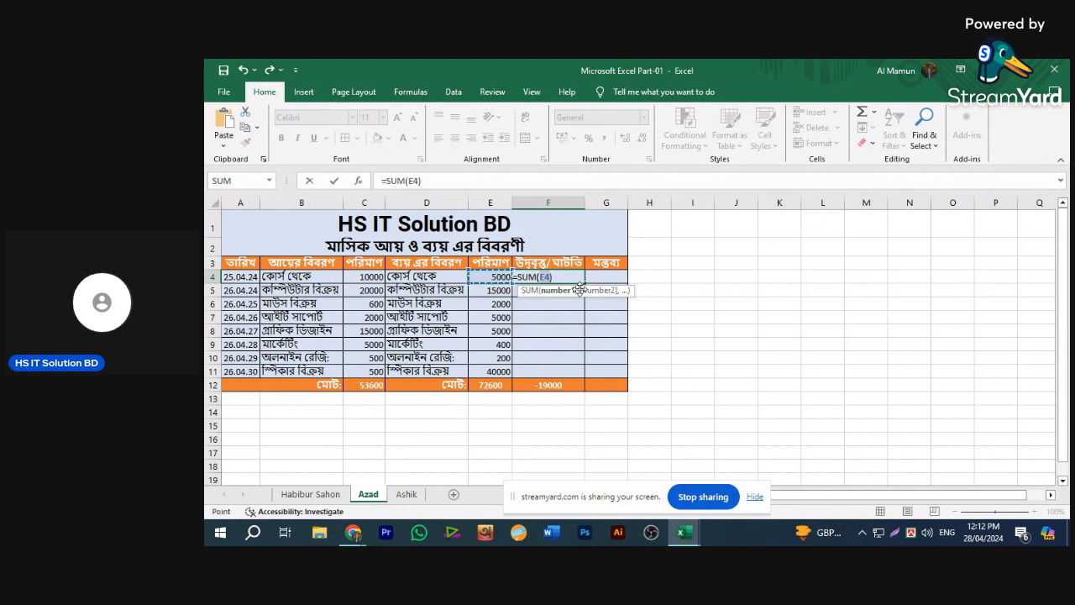
pyautogui.click(368, 278)
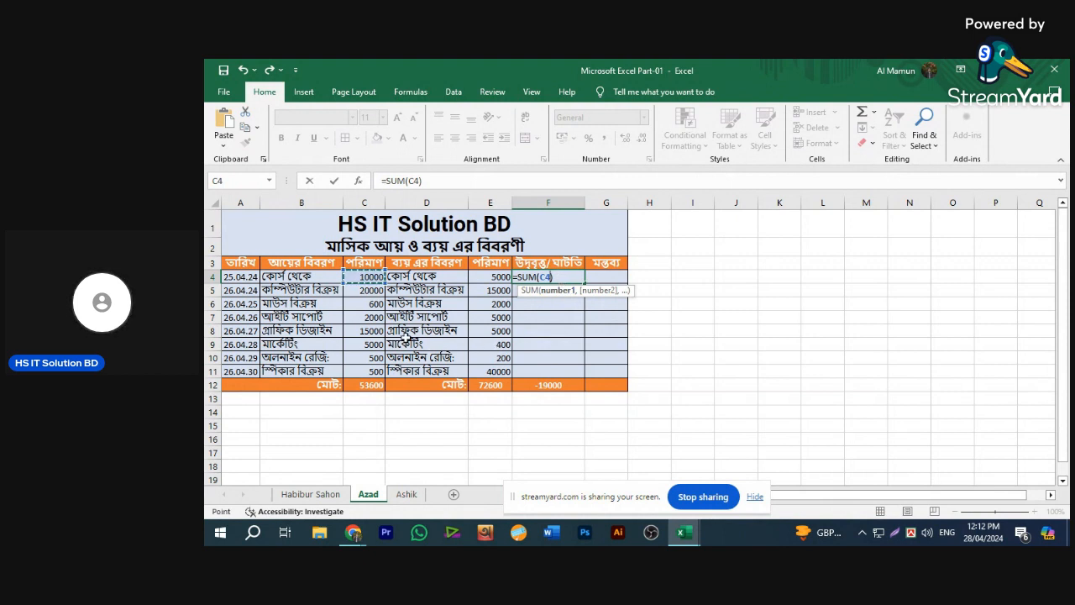
pyautogui.click(420, 278)
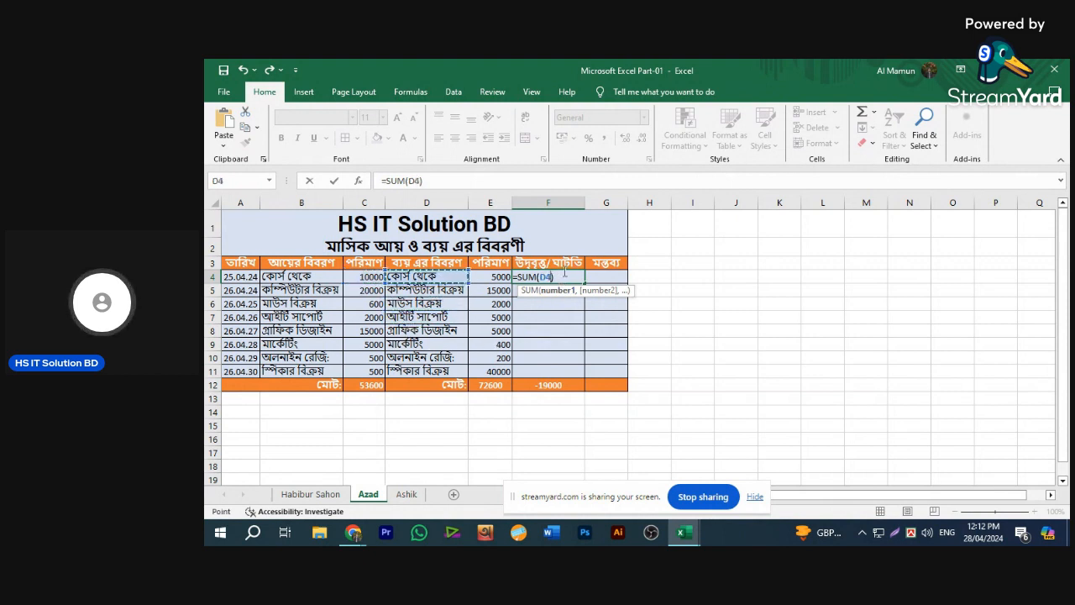
pyautogui.click(368, 317)
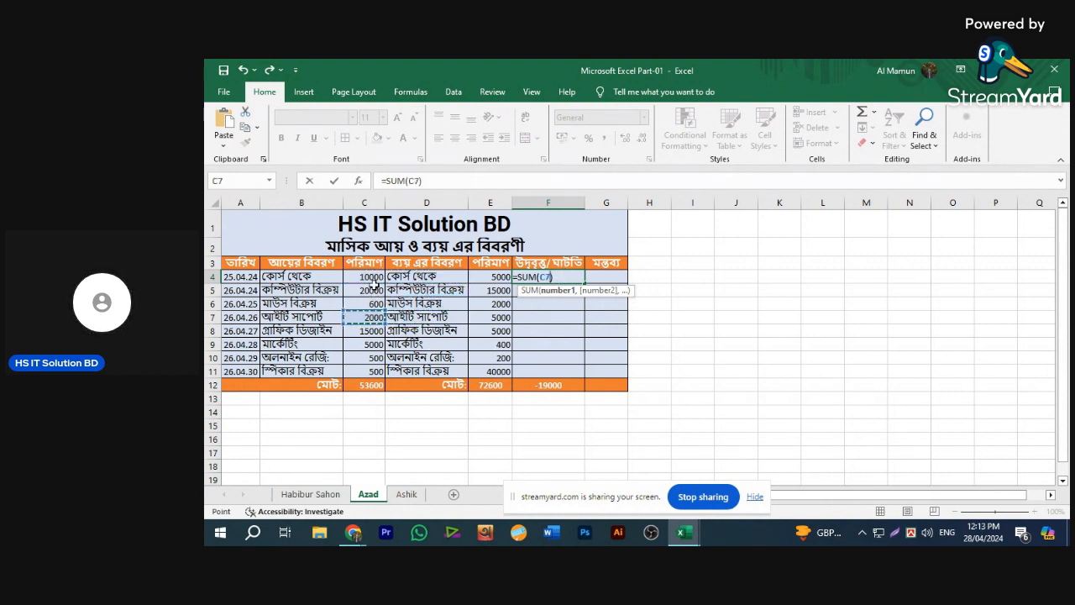
pyautogui.click(374, 278)
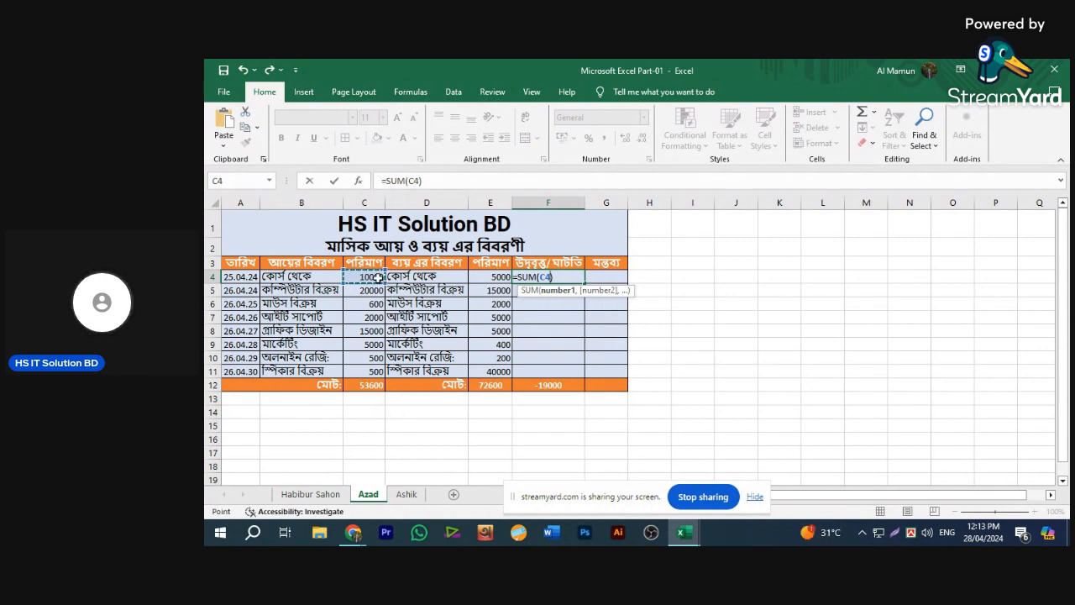
pyautogui.keyDown('shift'); pyautogui.click(375, 371); pyautogui.keyUp('shift')
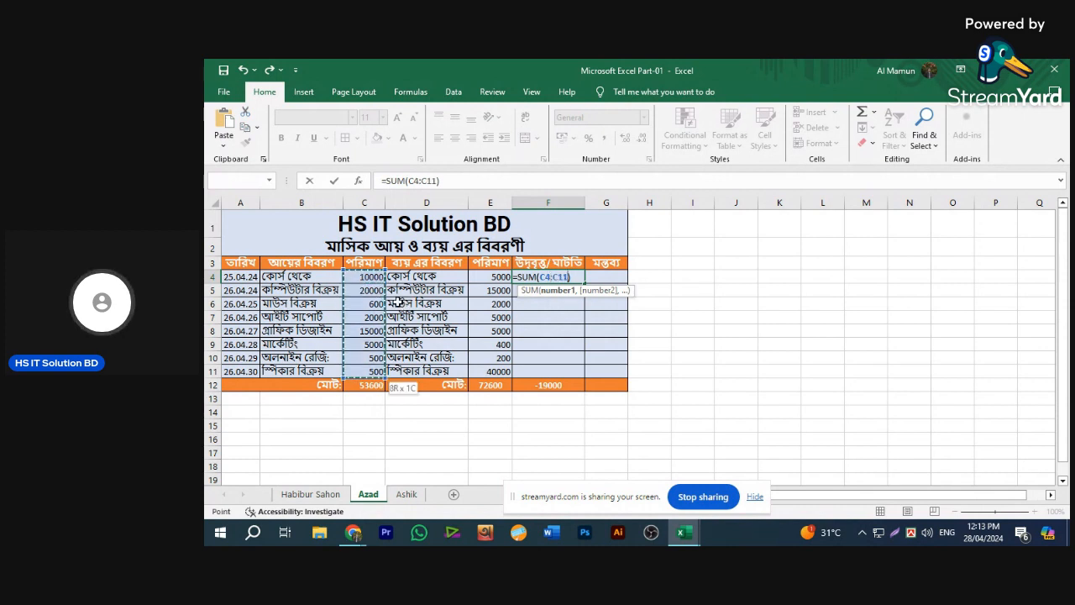
pyautogui.click(380, 278)
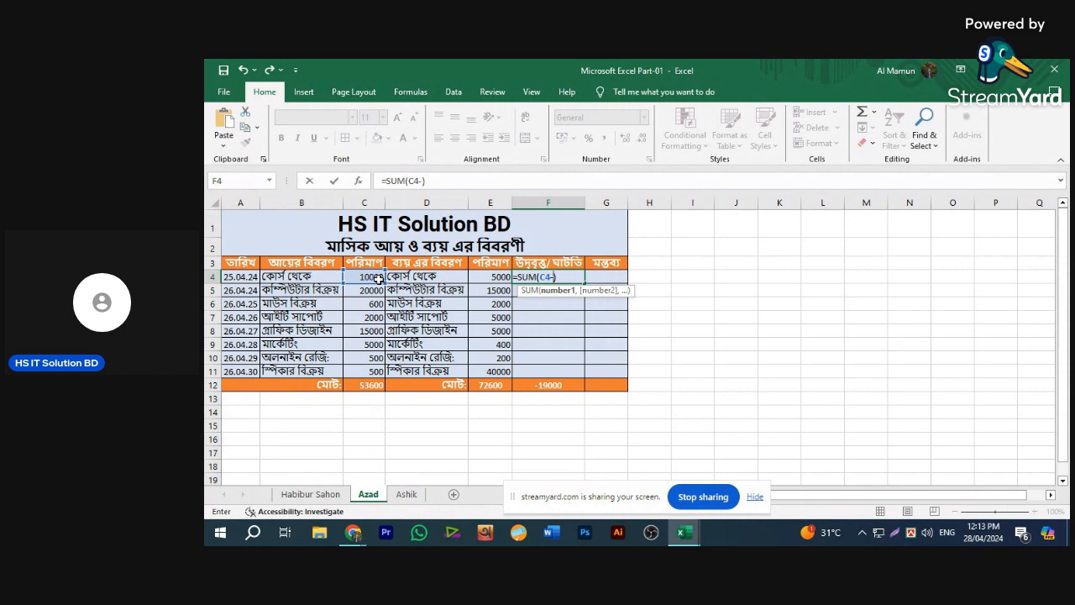
pyautogui.click(497, 277)
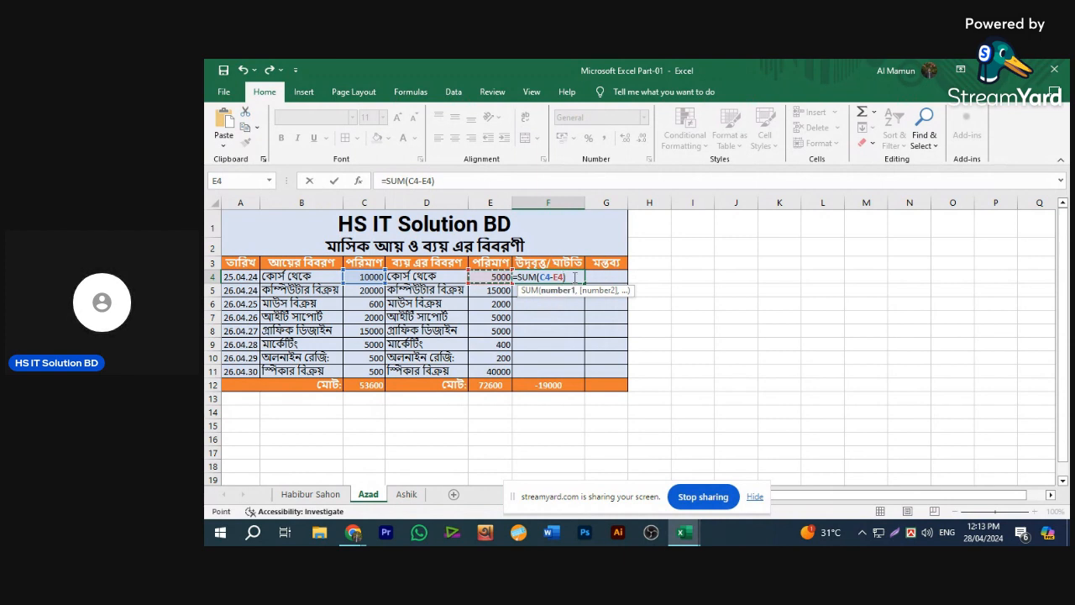
pyautogui.press('Return')
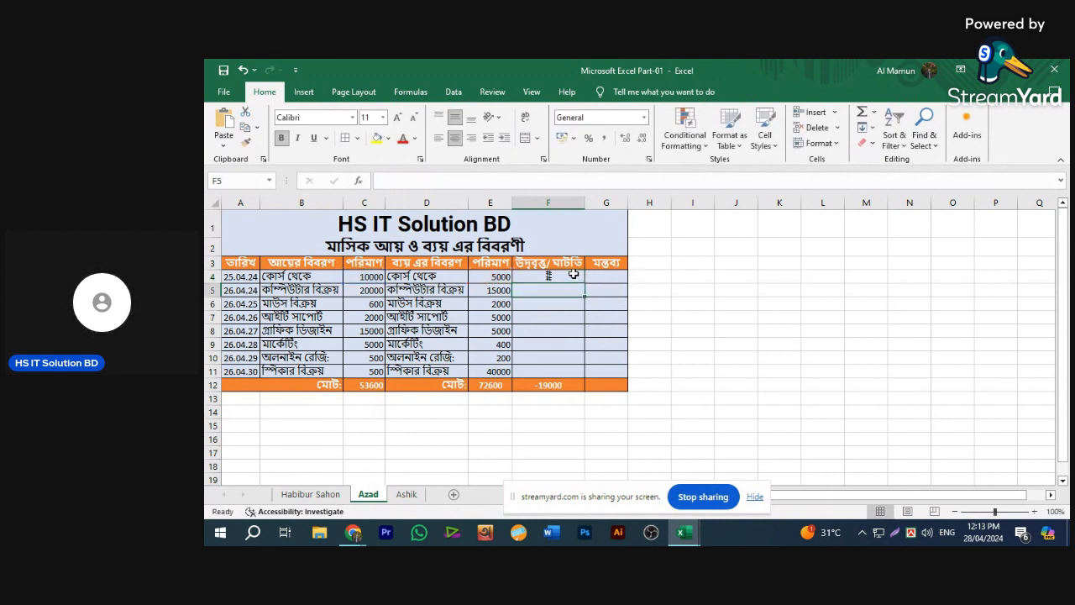
# Try a taller row 4 for the result in F4, and shrink it back to about the other rows' height.
pyautogui.click(574, 275)
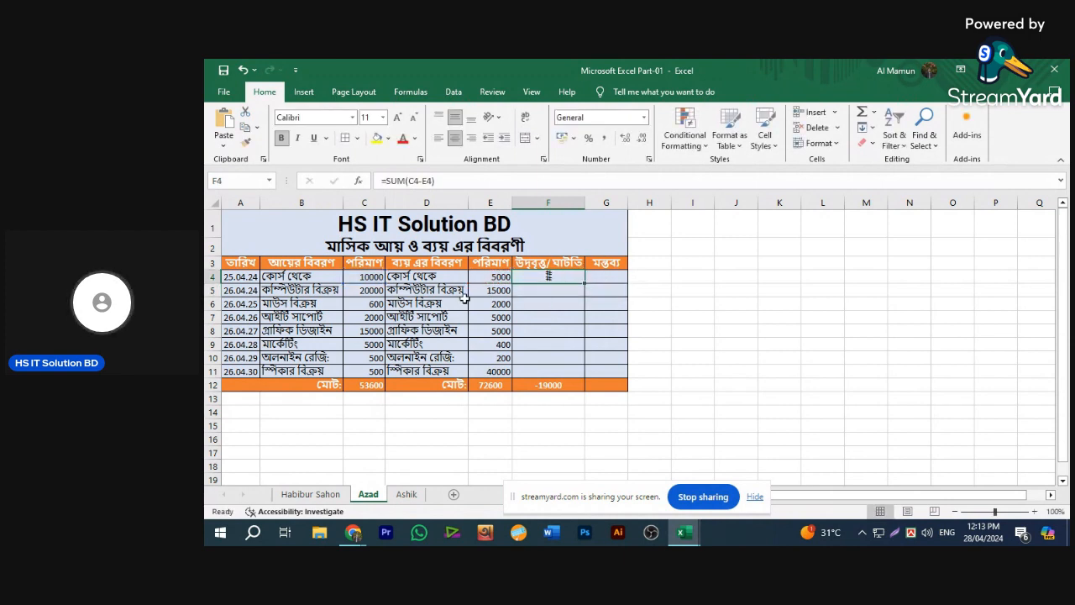
pyautogui.moveTo(217, 283); pyautogui.dragTo(219, 331)
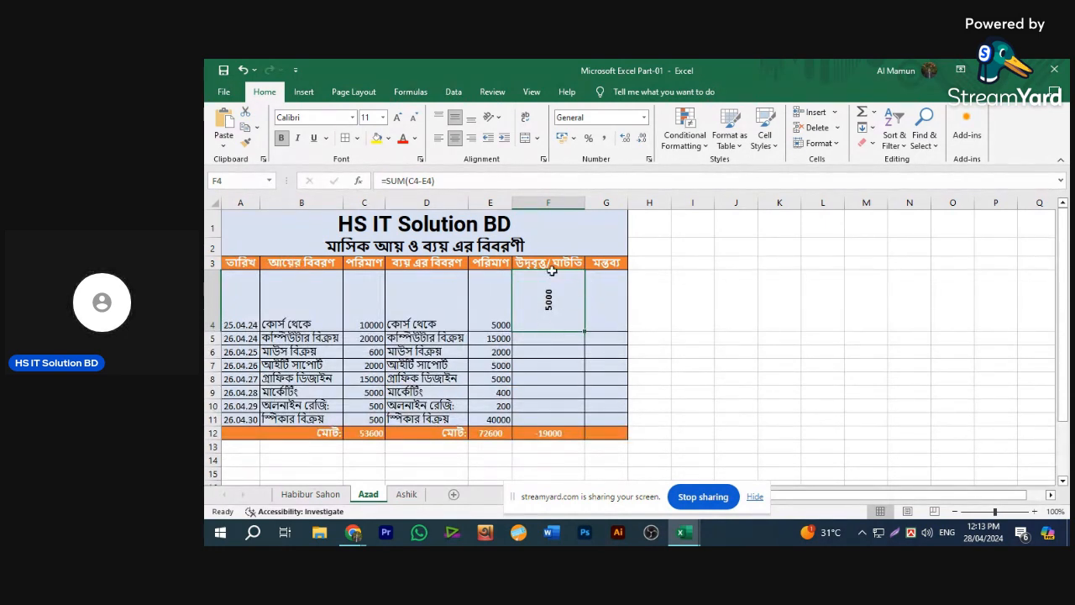
pyautogui.moveTo(214, 331); pyautogui.dragTo(214, 287)
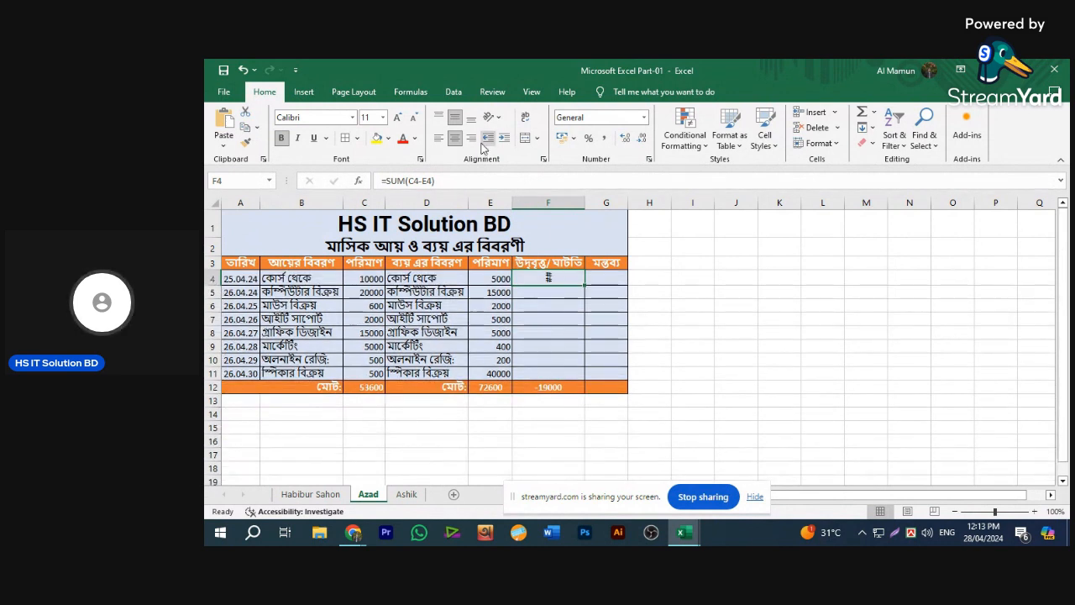
# Apply the Angle Counterclockwise orientation to F4, and switch it off again so the cell's text runs horizontally.
pyautogui.click(502, 122)
pyautogui.click(542, 134)
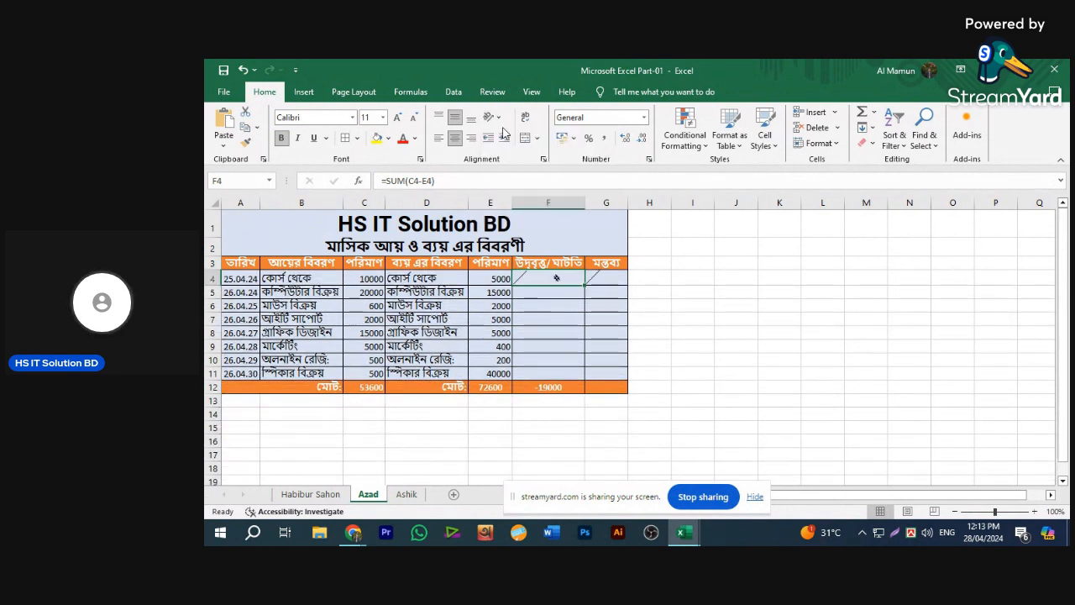
pyautogui.click(496, 120)
pyautogui.click(542, 134)
pyautogui.press('Return')
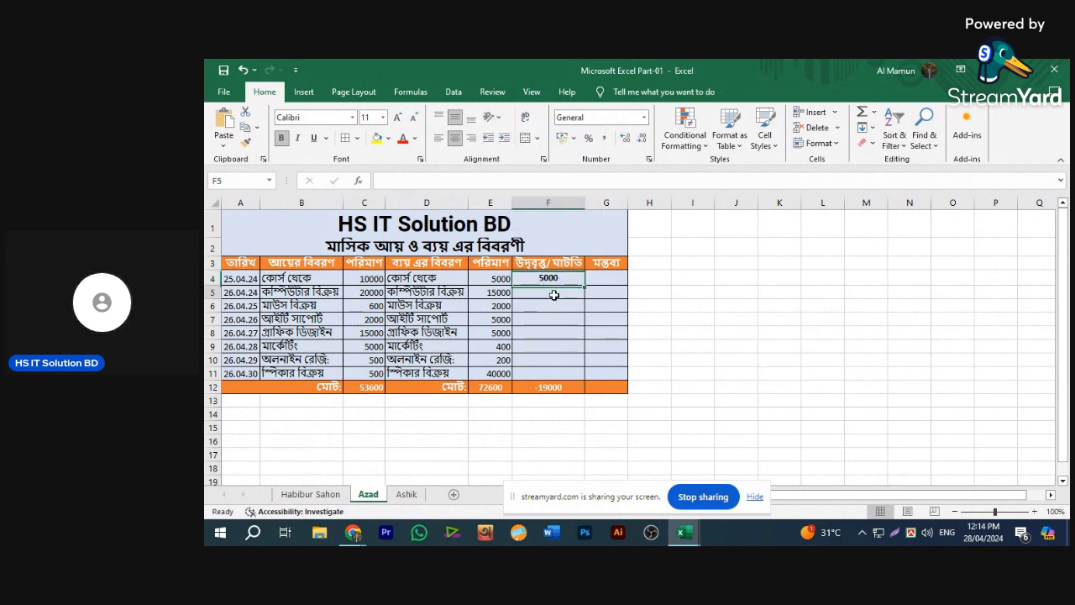
# Change the expense amount in E4 to 6000 and check the recalculated surplus/deficit in F4.
pyautogui.click(559, 279)
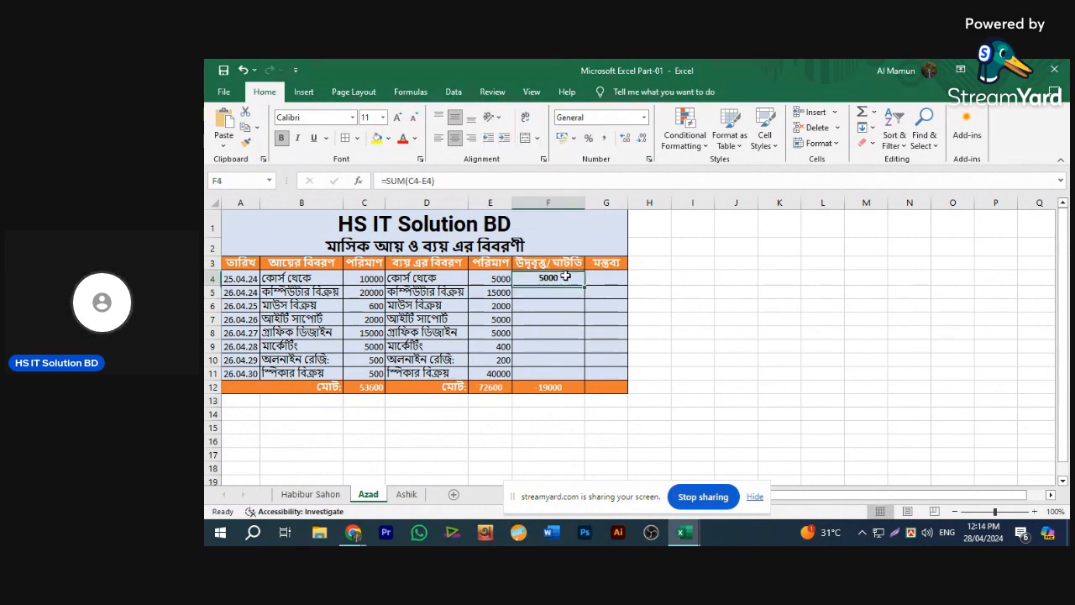
pyautogui.click(377, 282)
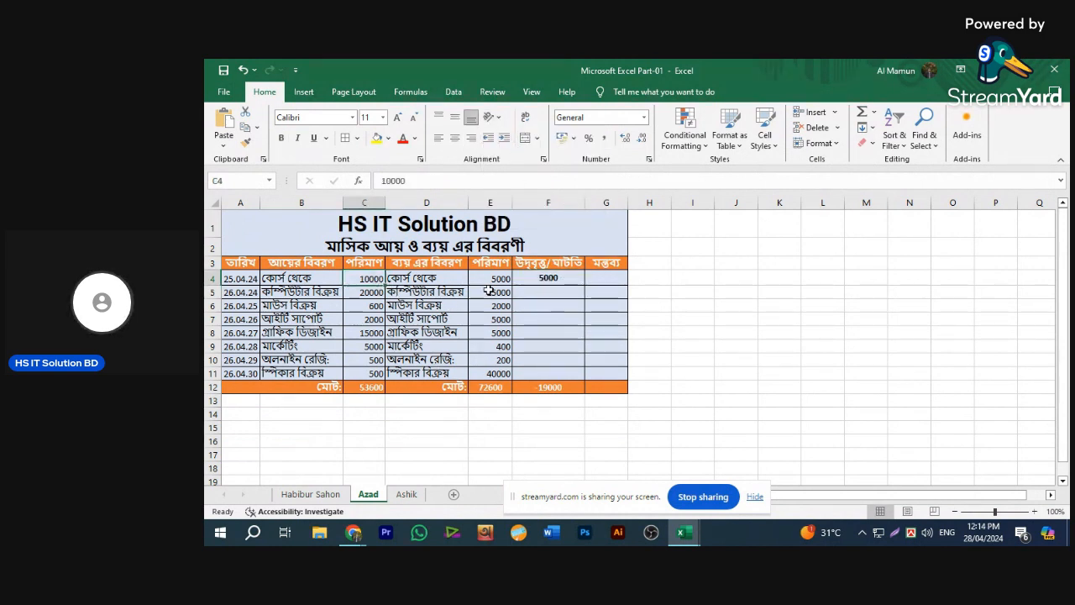
pyautogui.click(507, 282)
pyautogui.doubleClick(495, 279)
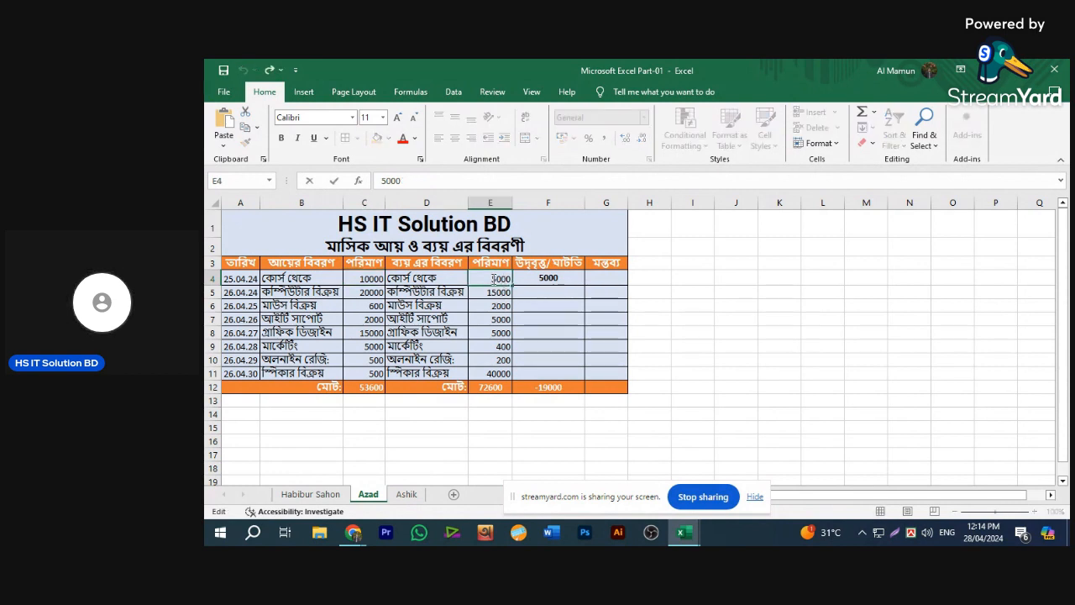
pyautogui.moveTo(497, 278); pyautogui.dragTo(491, 280)
pyautogui.write('6')
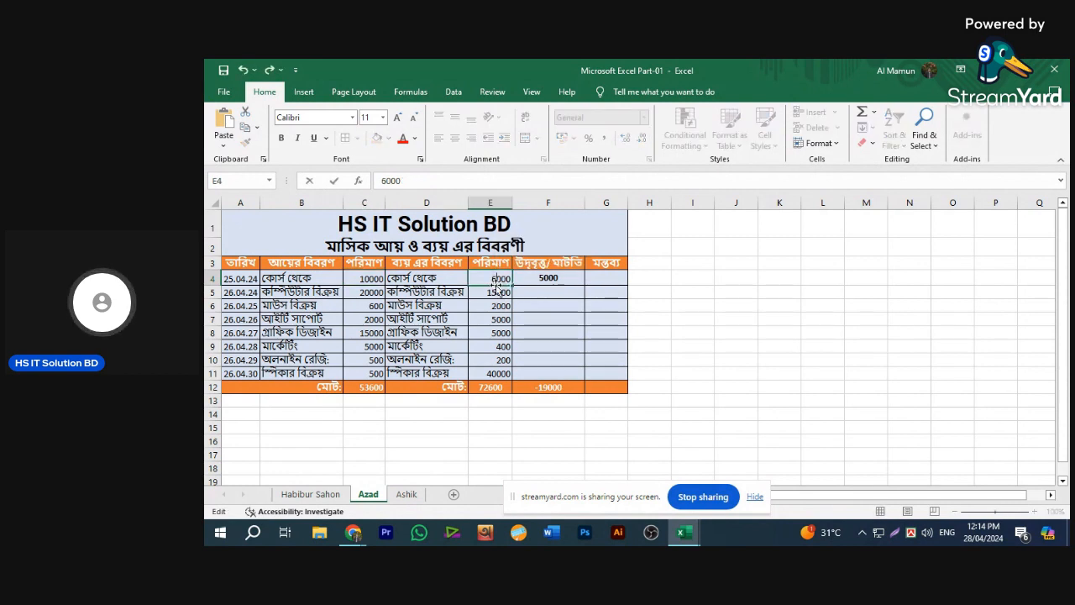
pyautogui.click(565, 295)
pyautogui.click(565, 279)
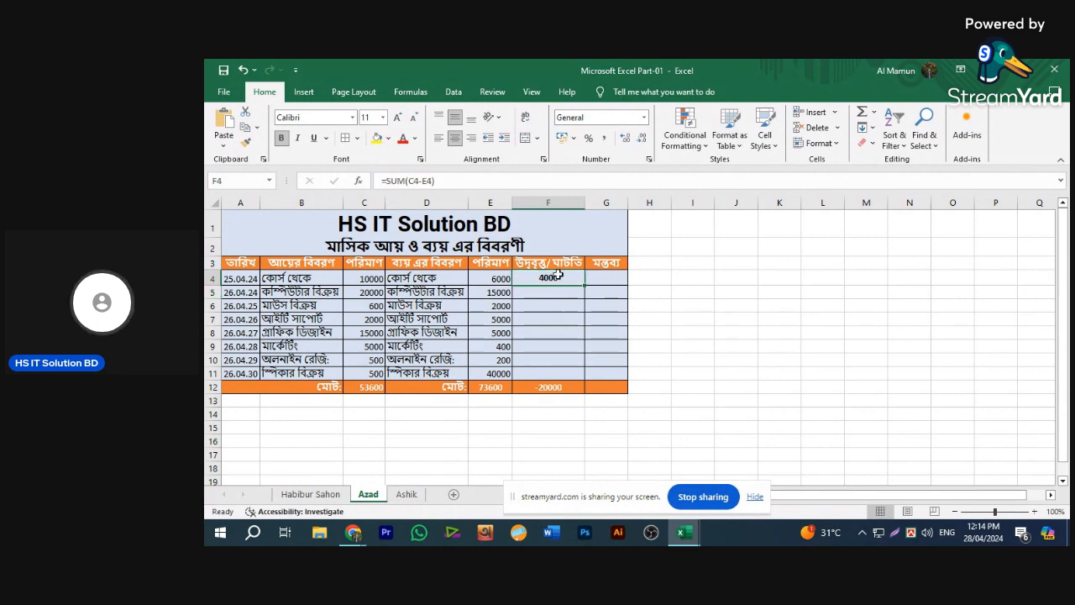
# Set the expense amount in E4 to 60000 and check the surplus/deficit in F4.
pyautogui.click(483, 278)
pyautogui.doubleClick(483, 279)
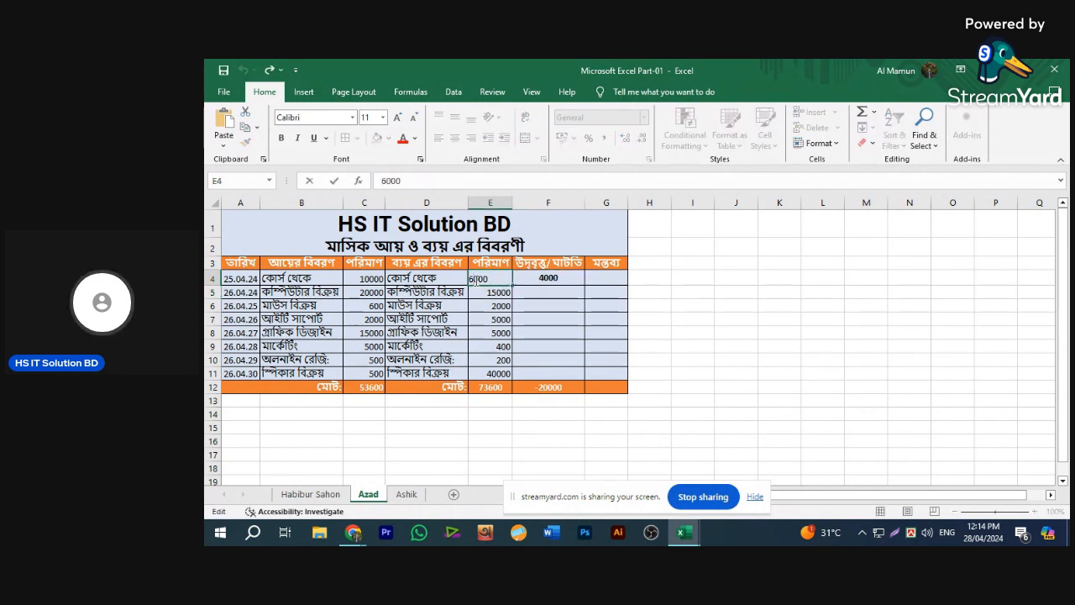
pyautogui.write('0')
pyautogui.click(546, 294)
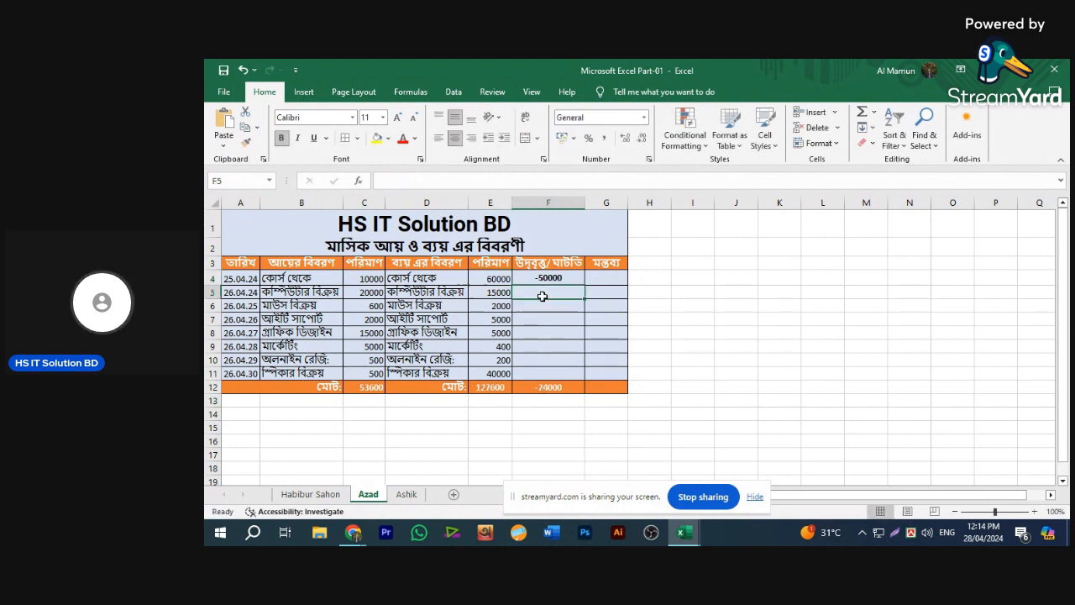
pyautogui.click(559, 279)
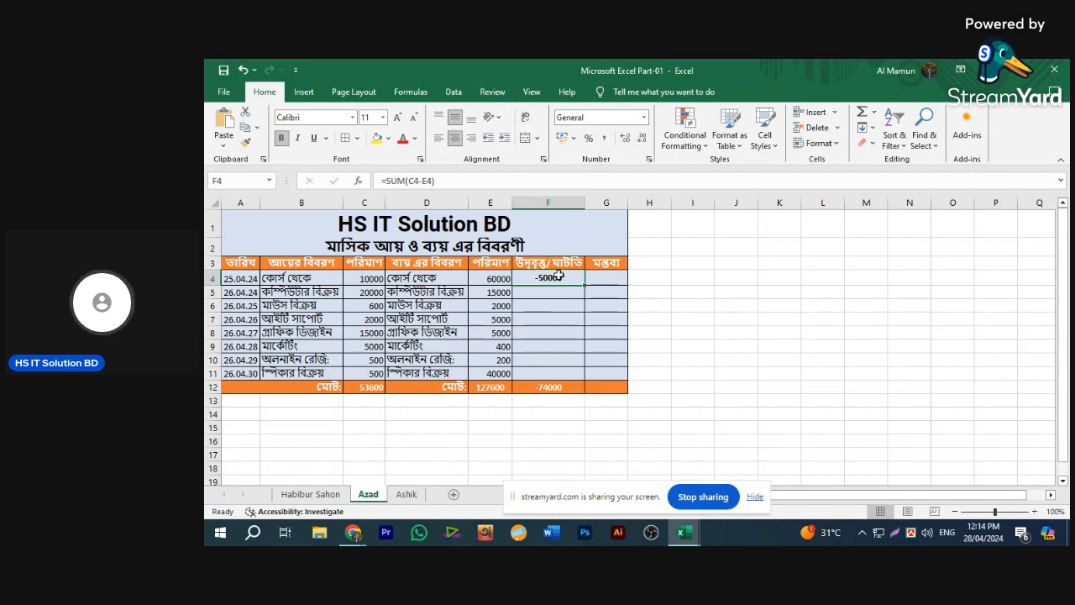
# Fill the F4 formula down the surplus/deficit column through F11.
pyautogui.click(553, 293)
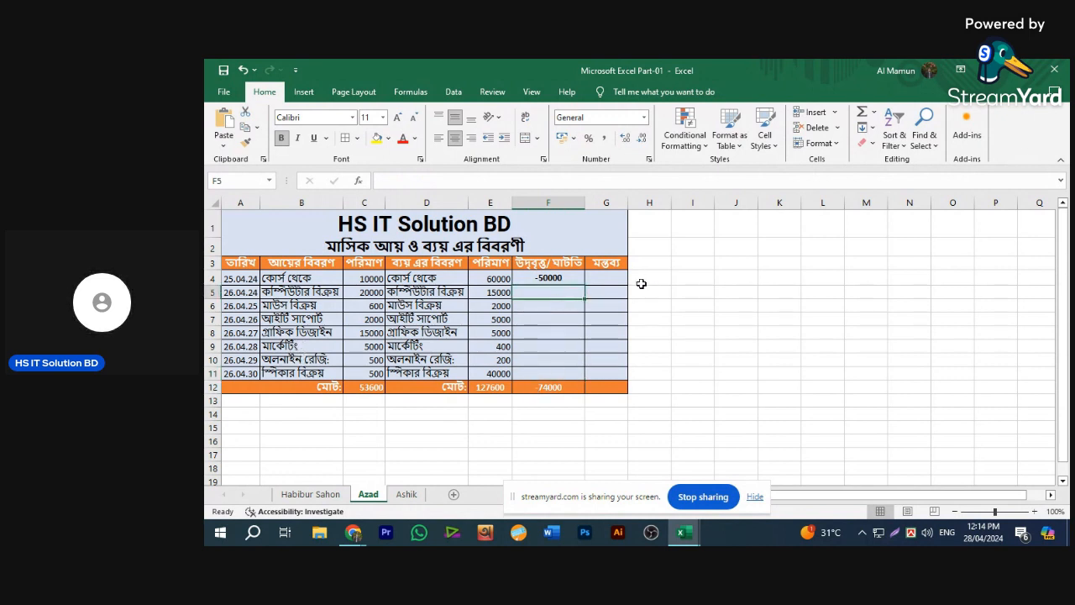
pyautogui.click(570, 280)
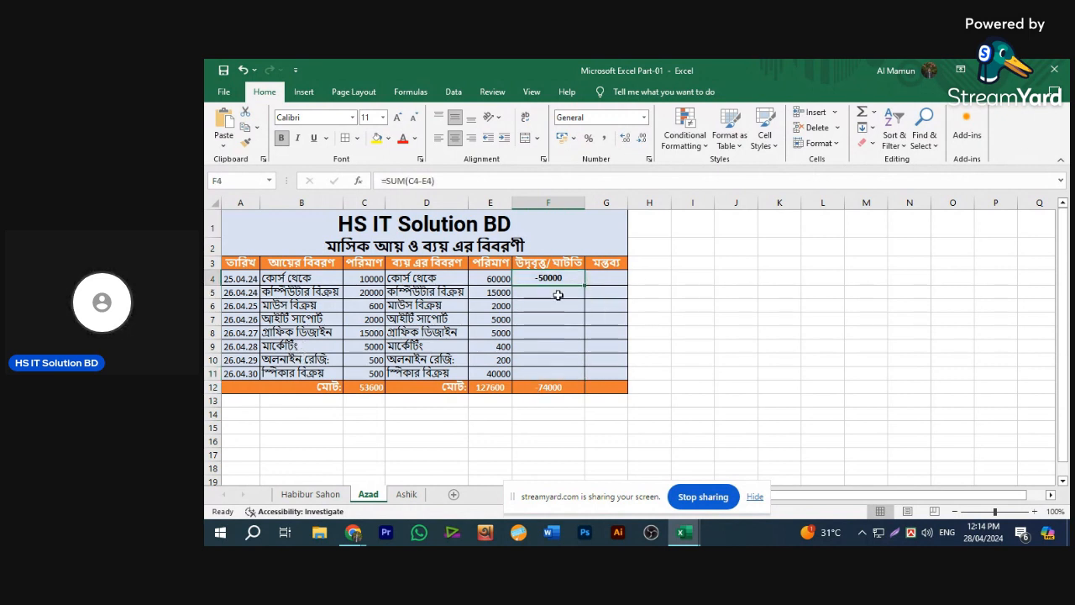
pyautogui.click(558, 294)
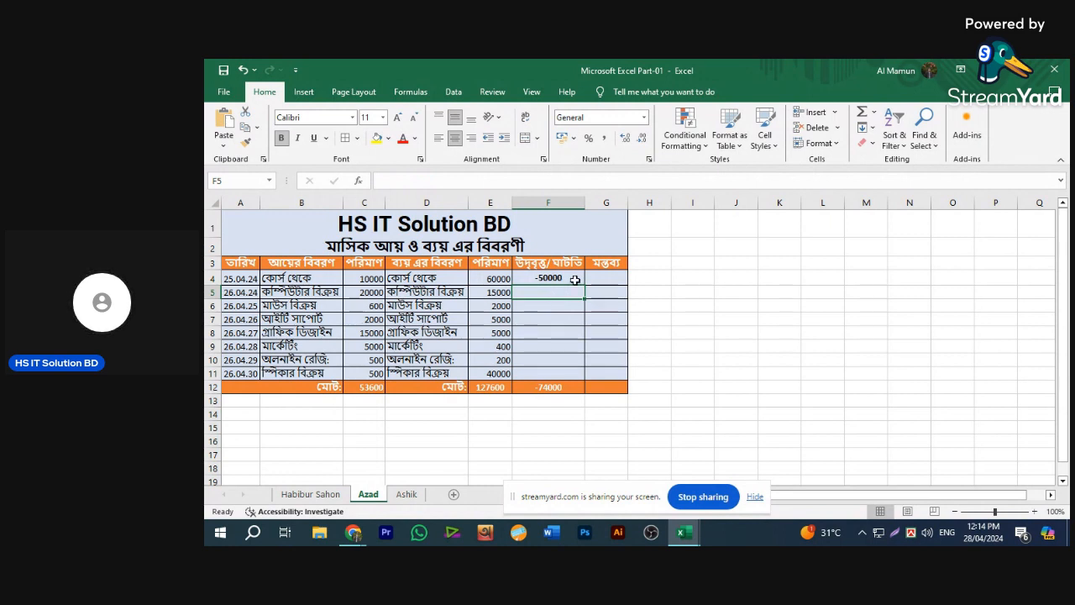
pyautogui.click(573, 281)
pyautogui.doubleClick(585, 284)
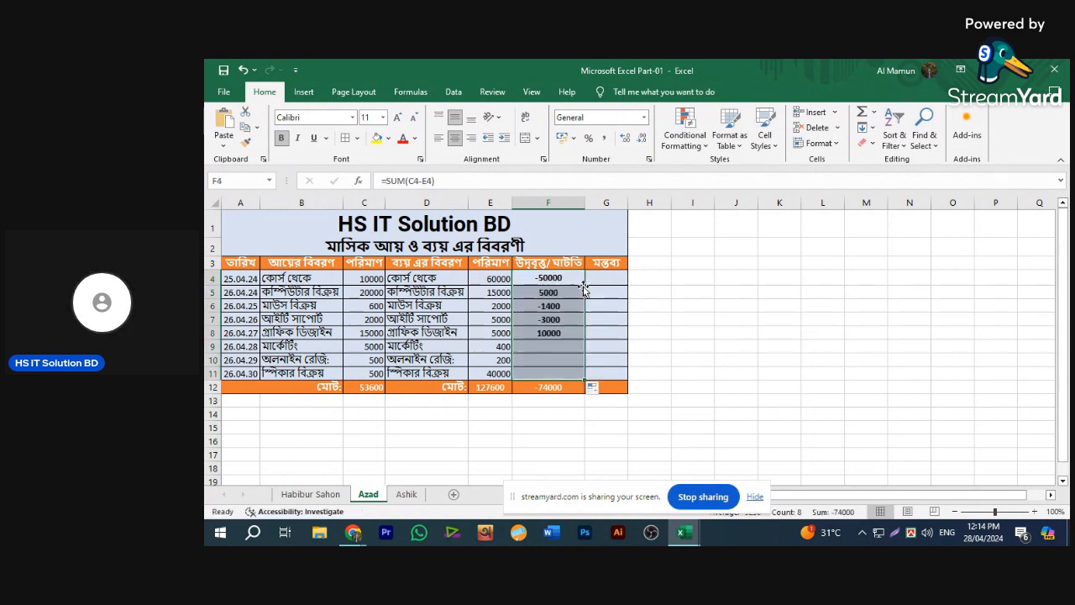
pyautogui.click(591, 362)
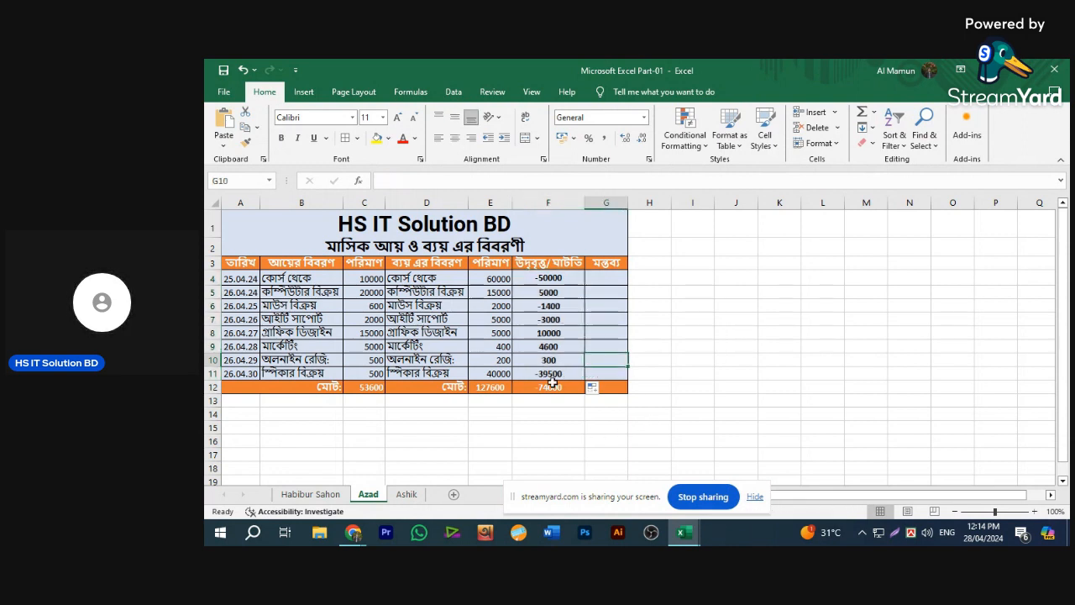
# Compare the formulas in F4, F11 and F12, and clear the surplus/deficit formula from total row cell F12.
pyautogui.click(567, 279)
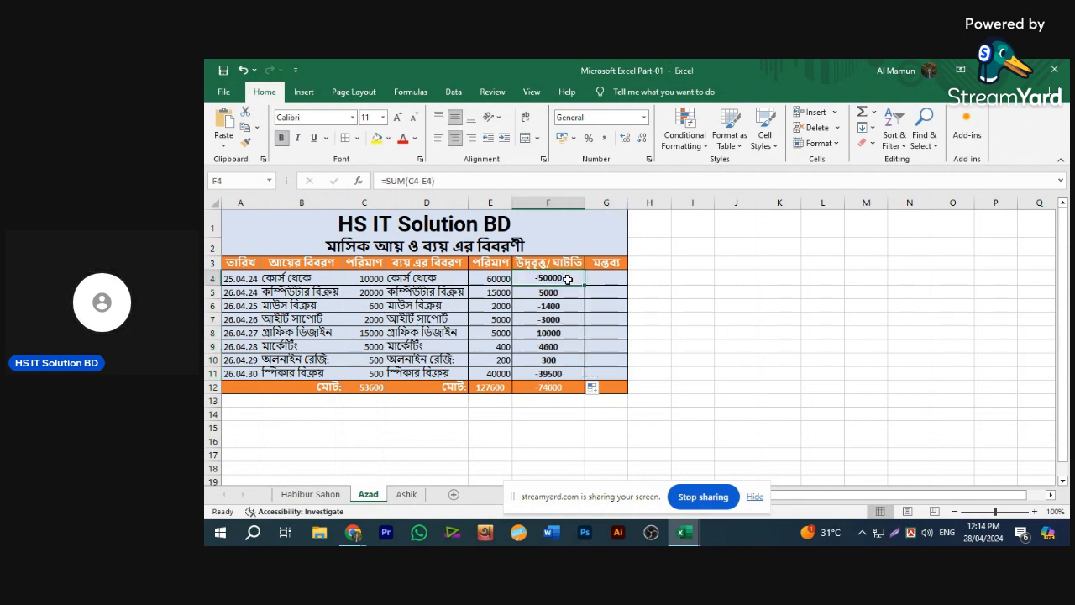
pyautogui.click(565, 375)
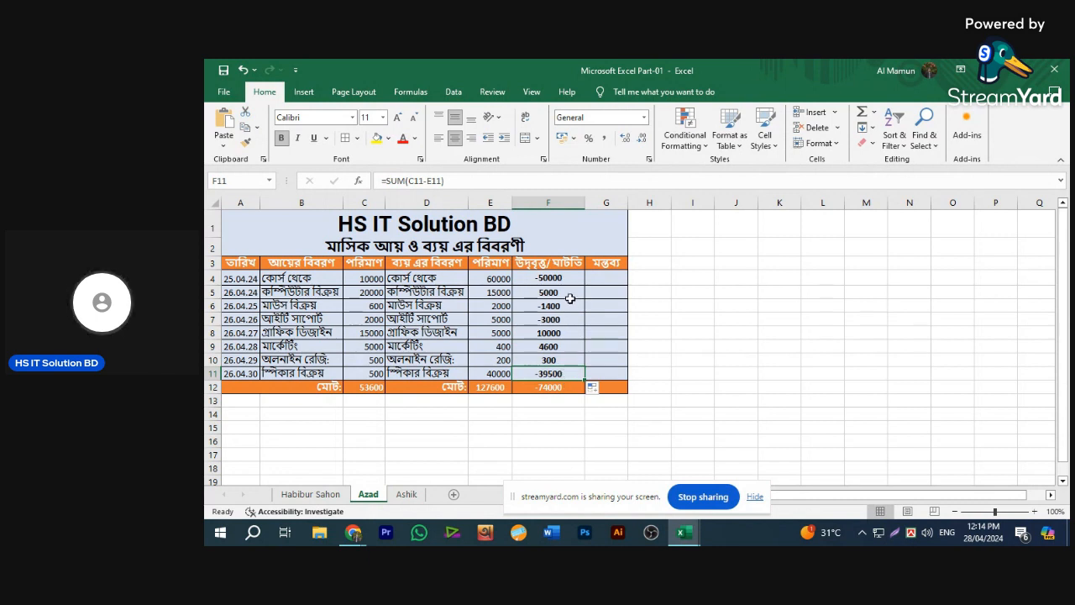
pyautogui.click(561, 387)
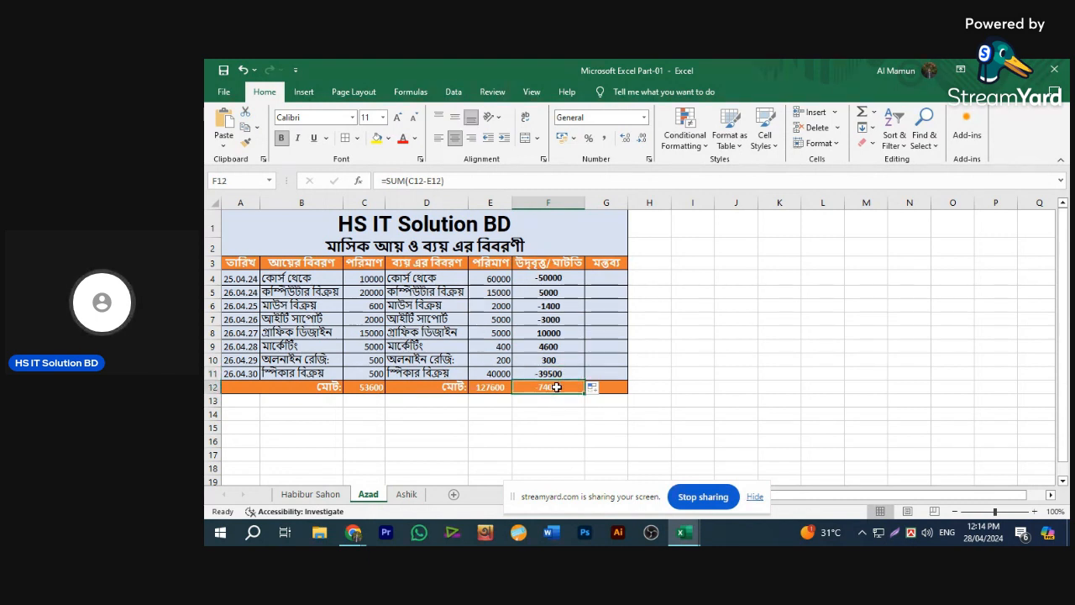
pyautogui.click(560, 372)
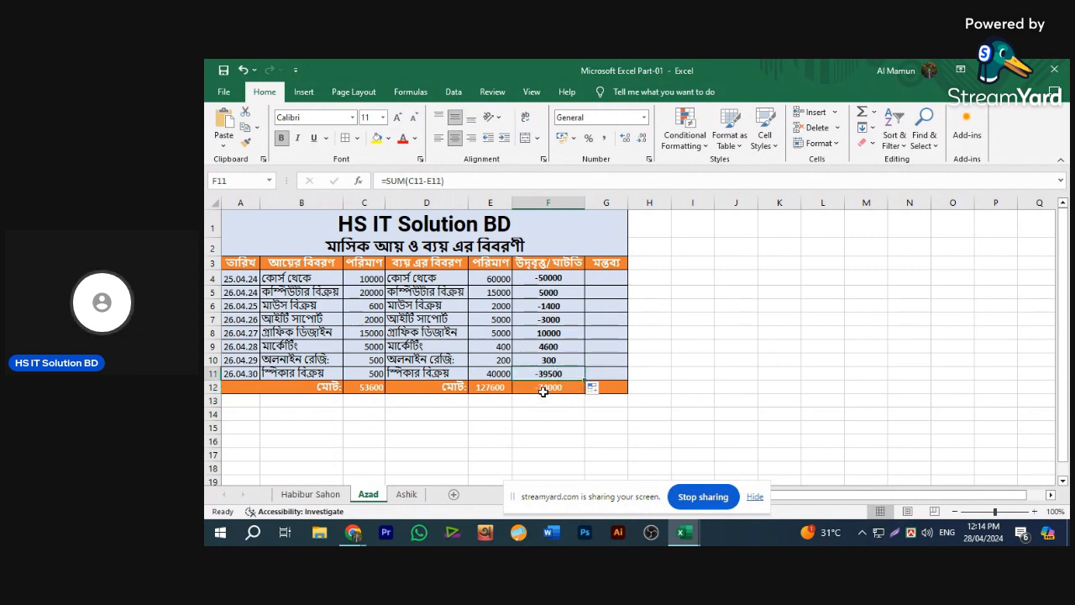
pyautogui.click(544, 391)
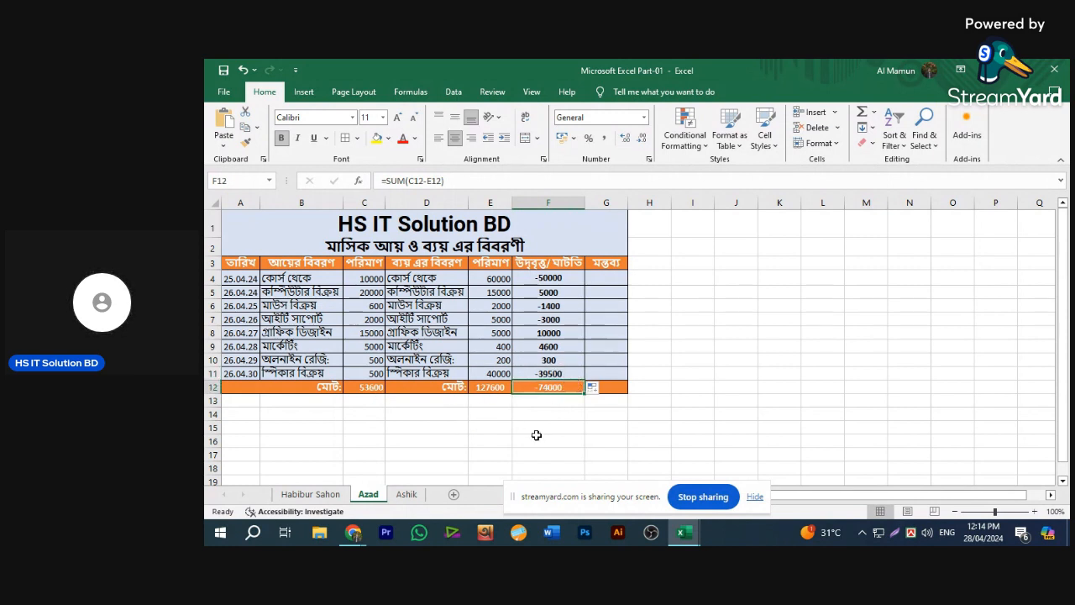
pyautogui.press('Delete')
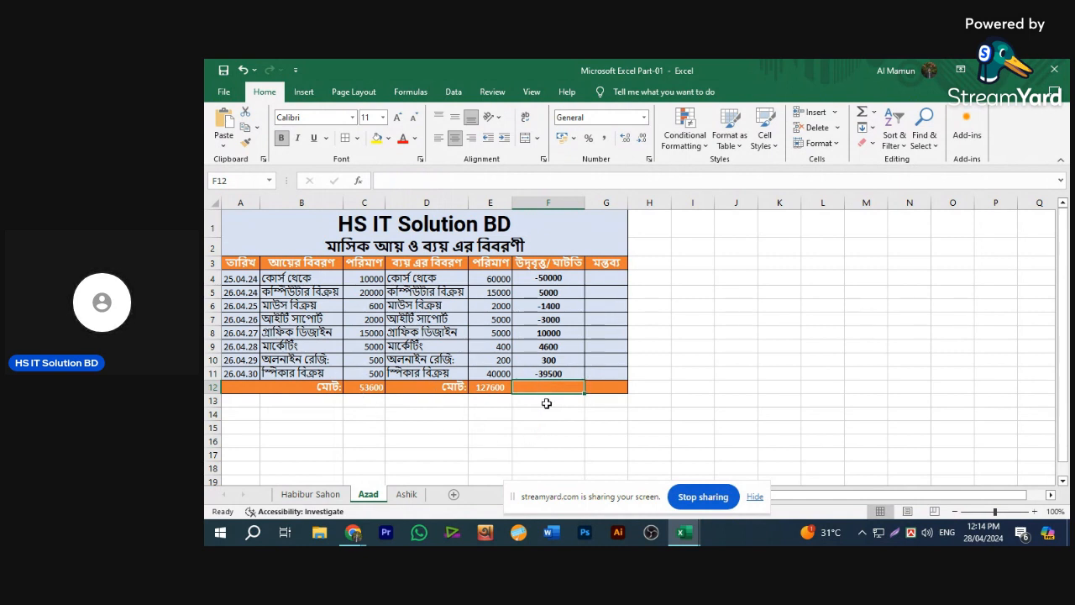
# Undo the last clearing and the fill-down of the surplus/deficit column, and clear total row cell F12.
pyautogui.hotkey('ctrl', 'z')
pyautogui.hotkey('ctrl', 'z')
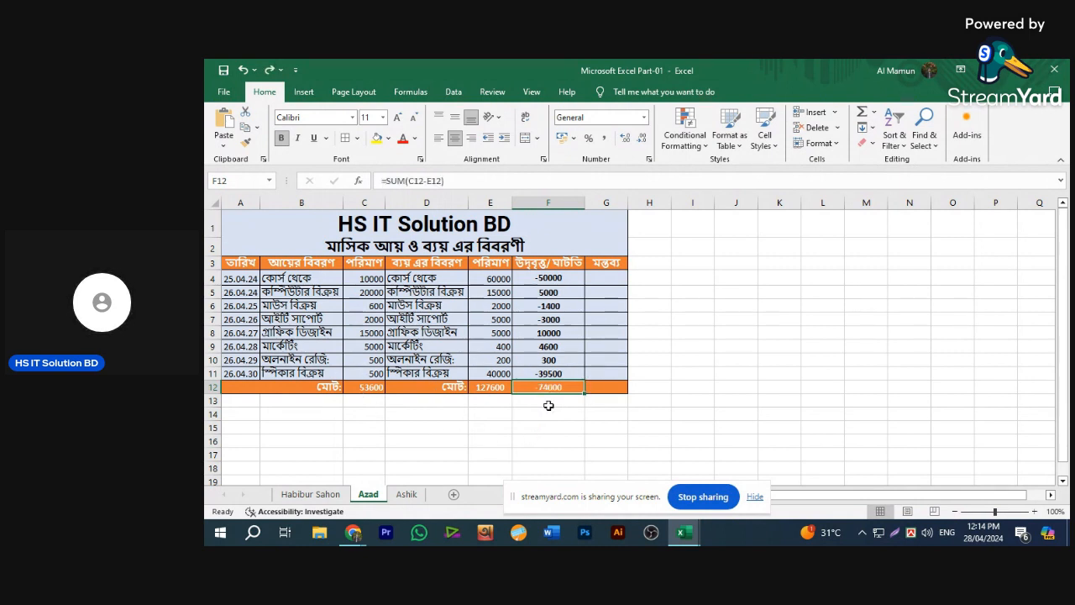
pyautogui.click(566, 386)
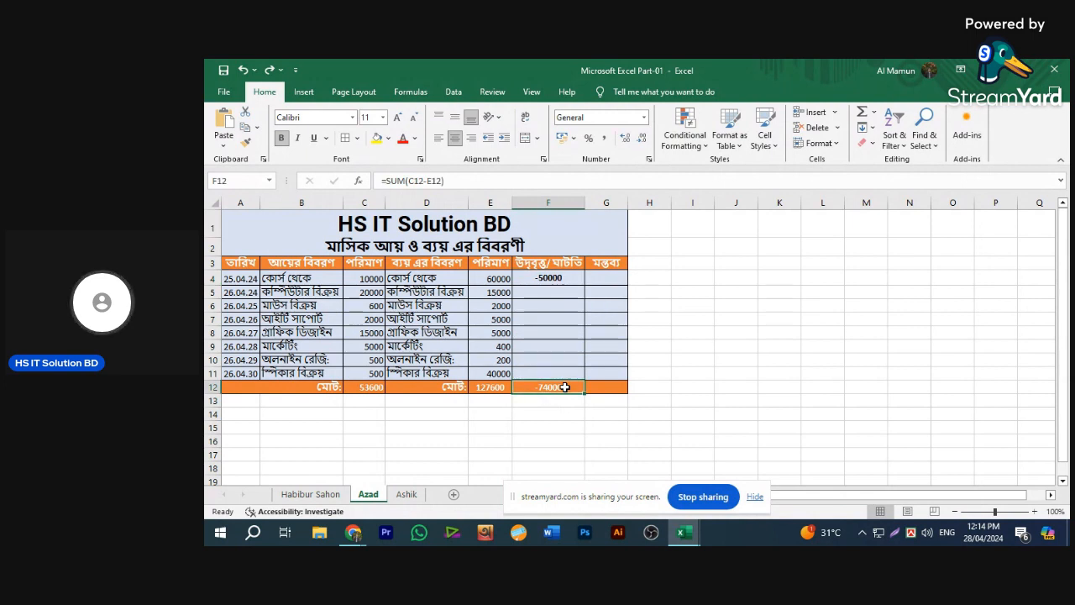
pyautogui.press('Delete')
pyautogui.click(563, 413)
# Fill the F4 formula down through F11, and extend it from F11 into total row cell F12.
pyautogui.click(578, 280)
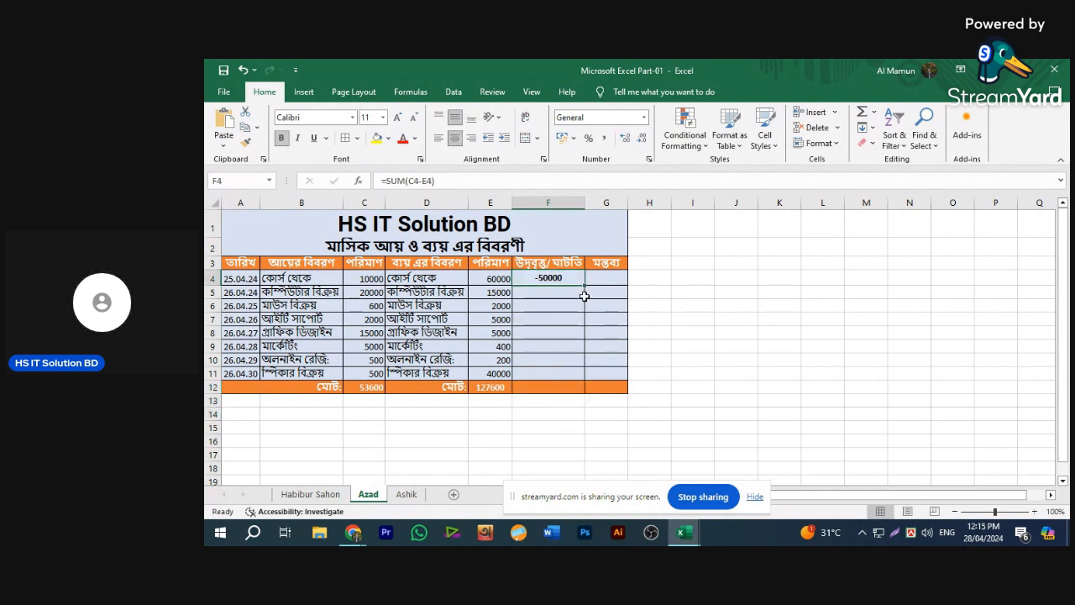
pyautogui.doubleClick(584, 284)
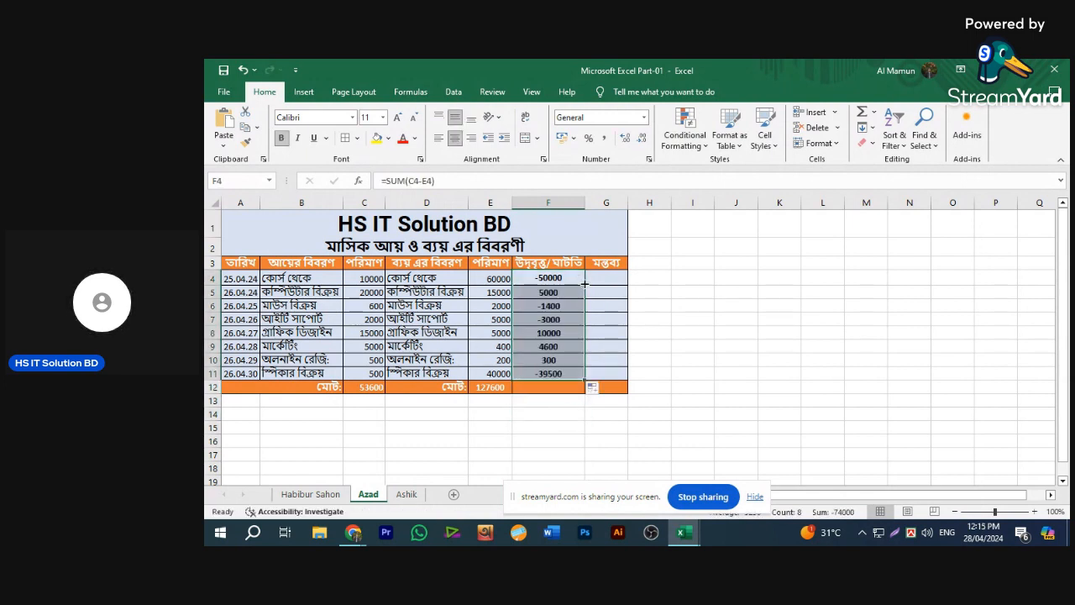
pyautogui.click(557, 390)
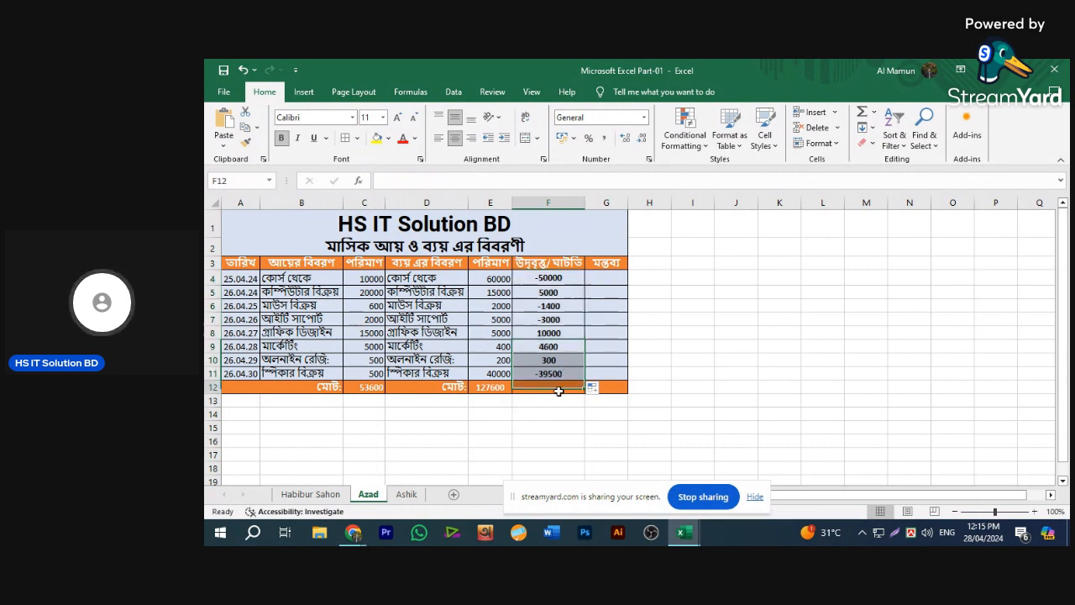
pyautogui.click(576, 375)
pyautogui.moveTo(584, 379); pyautogui.dragTo(586, 391)
pyautogui.click(558, 413)
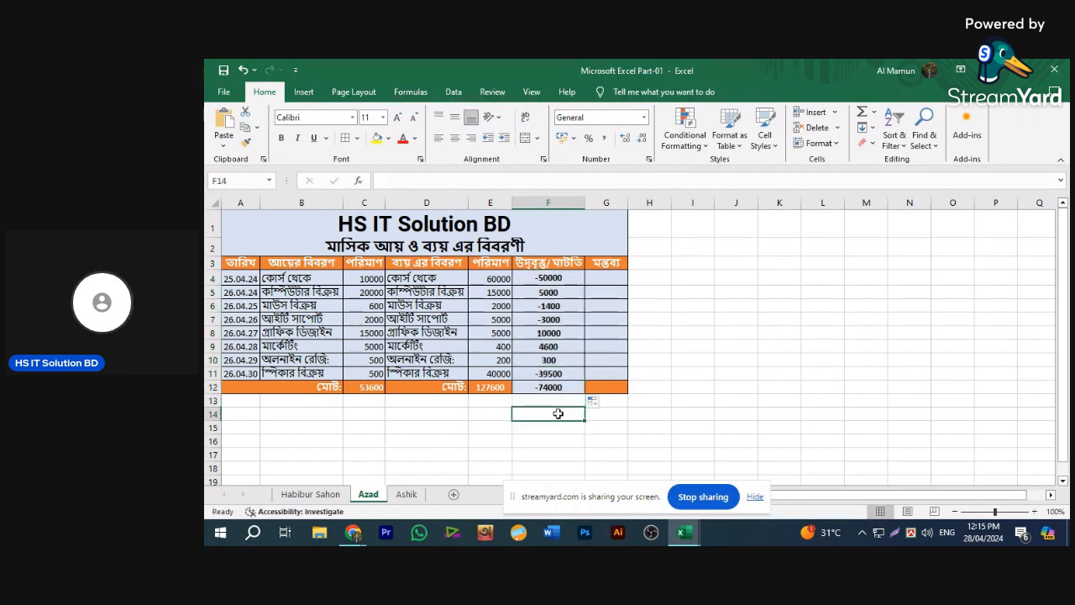
# Compare the totals in C12 and E12 with the F12 formula, and the row 4 amounts with the F4 formula.
pyautogui.click(374, 388)
pyautogui.click(493, 390)
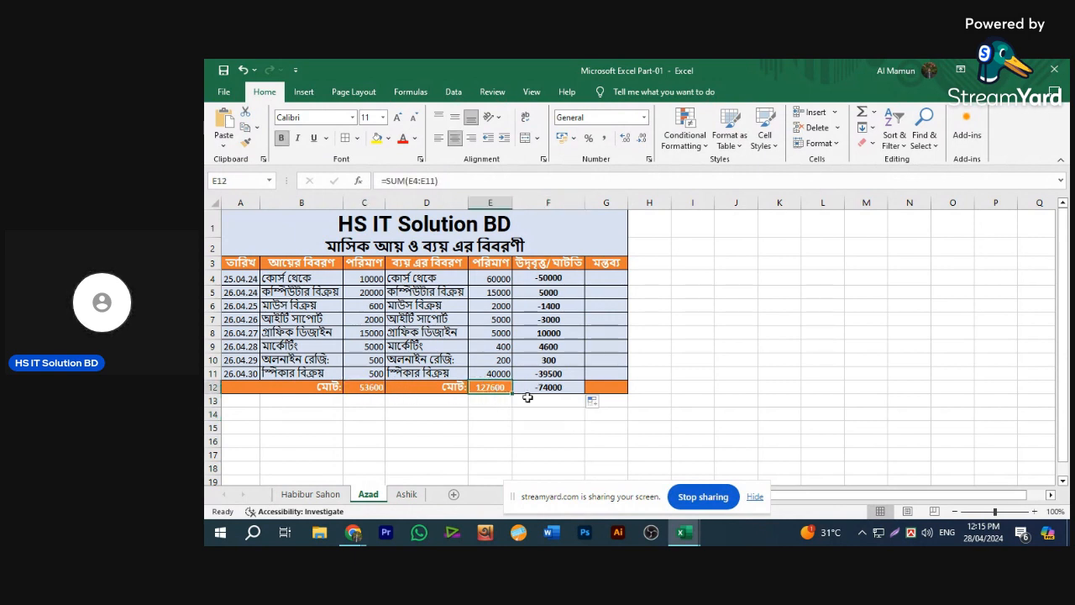
pyautogui.click(572, 389)
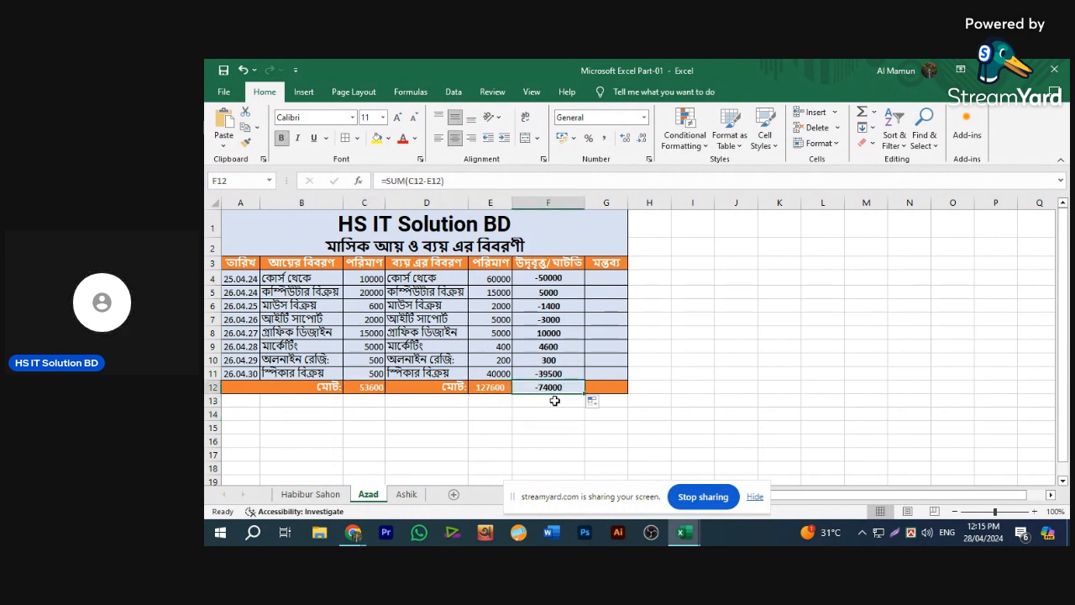
pyautogui.click(558, 401)
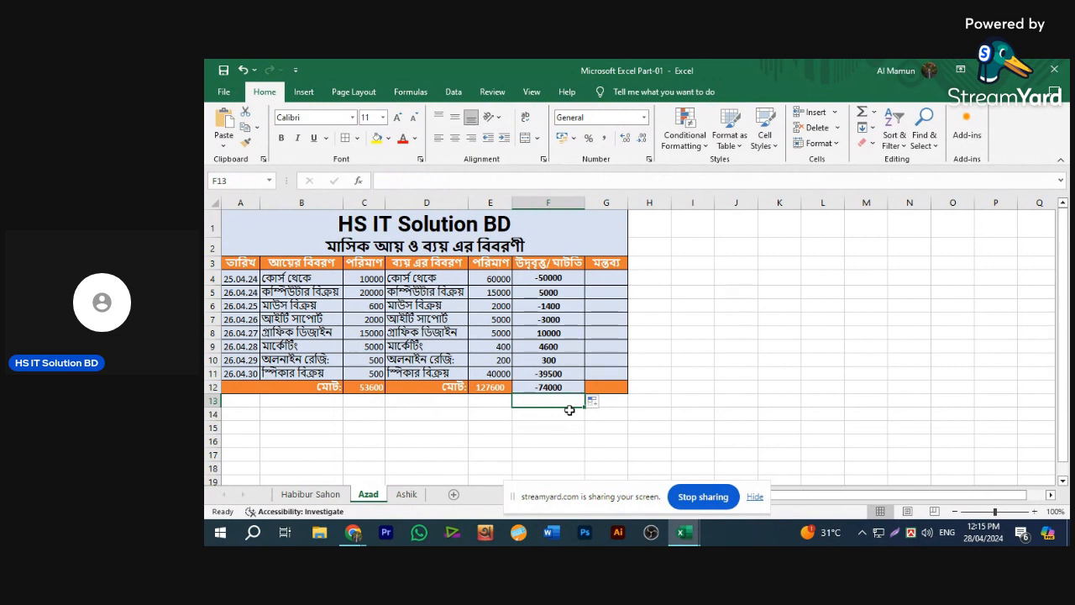
pyautogui.click(367, 277)
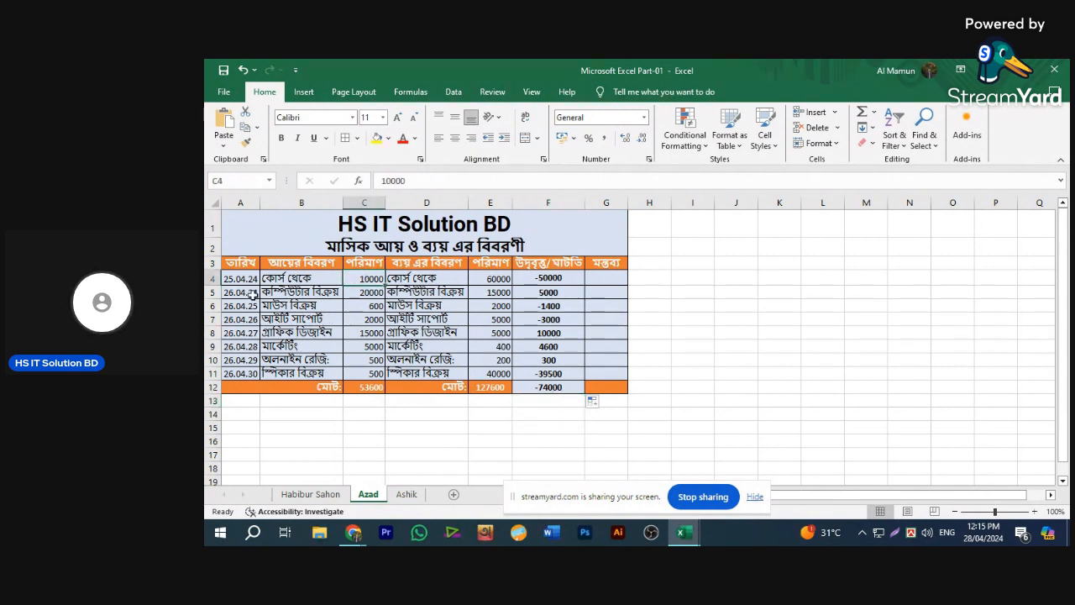
pyautogui.click(435, 279)
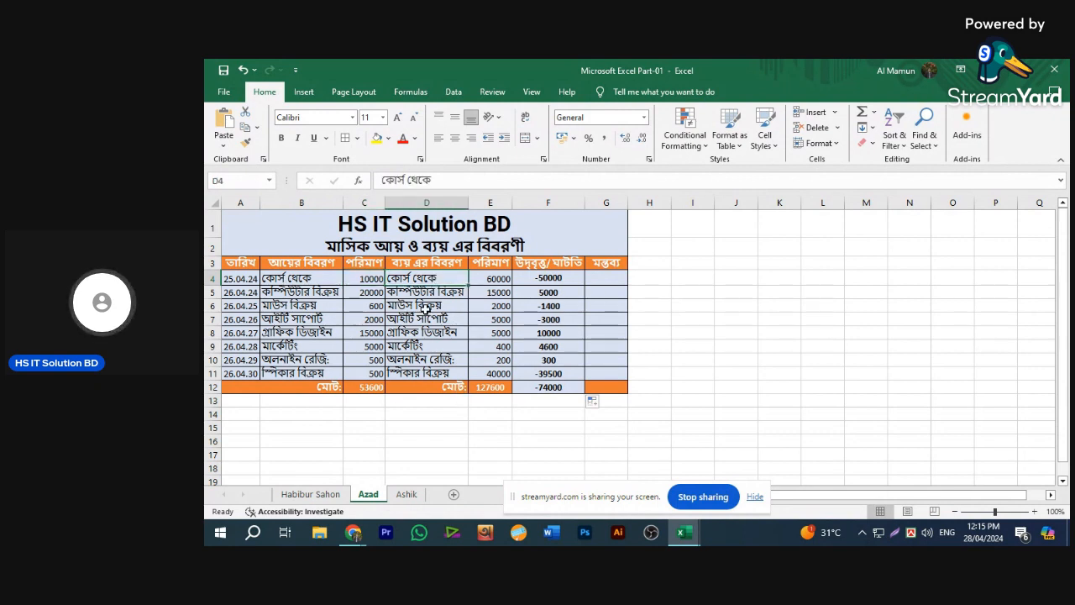
pyautogui.click(351, 276)
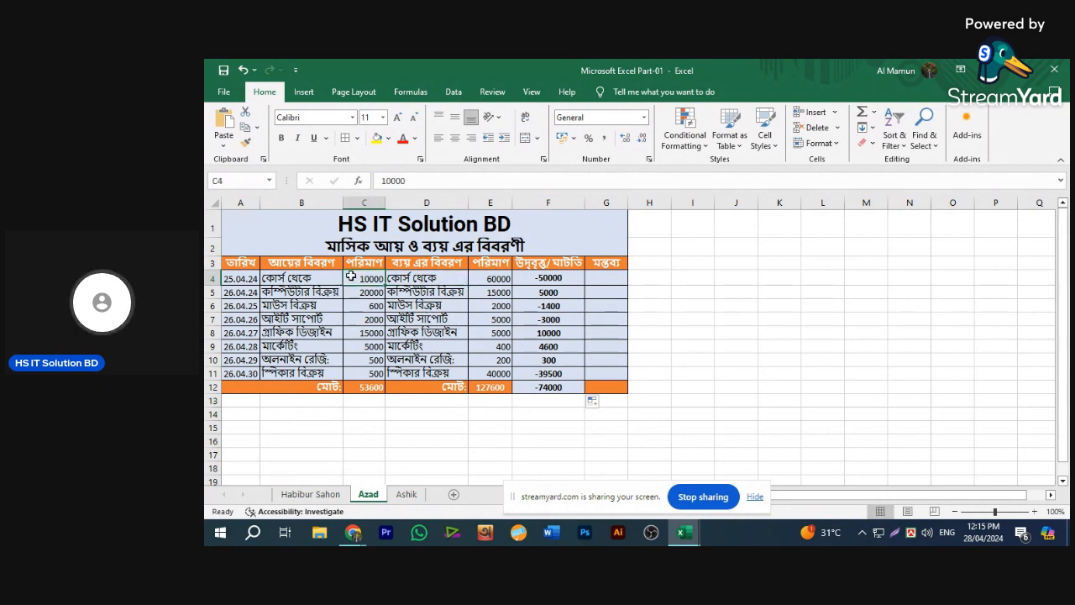
pyautogui.click(565, 281)
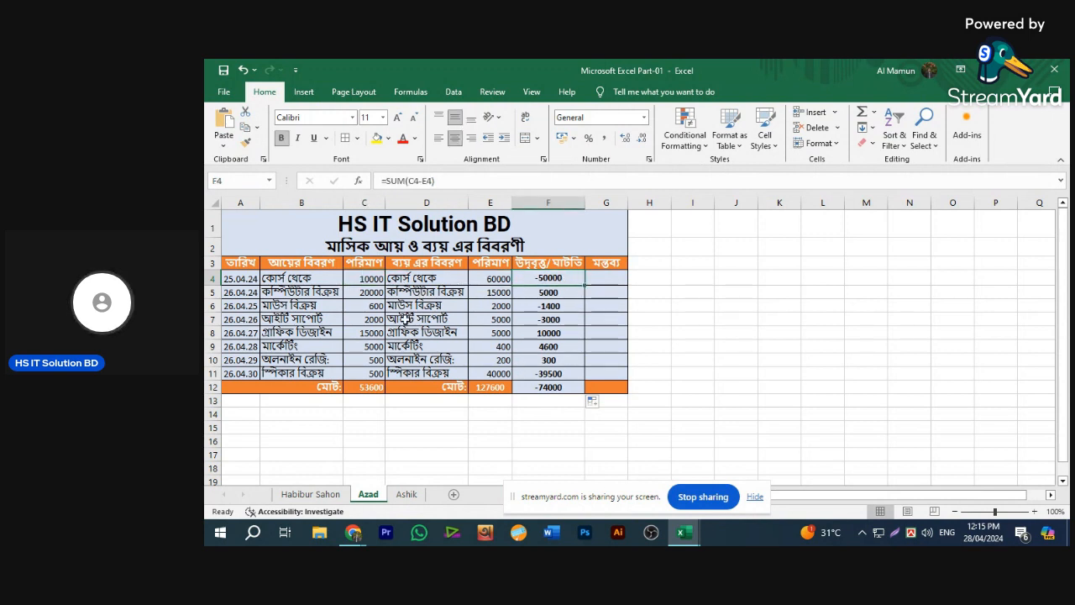
pyautogui.click(416, 278)
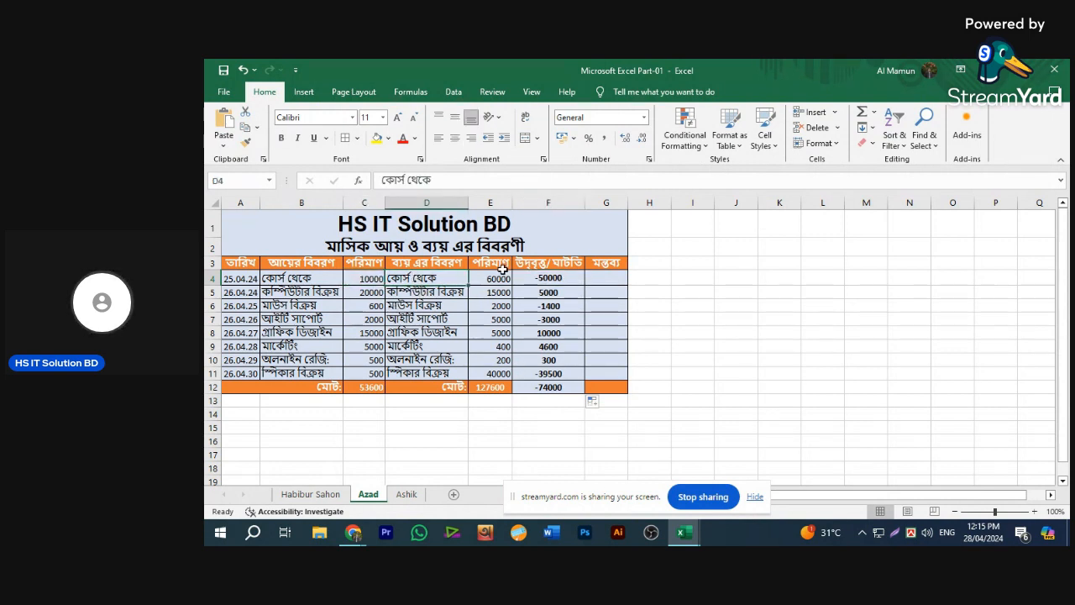
pyautogui.click(660, 328)
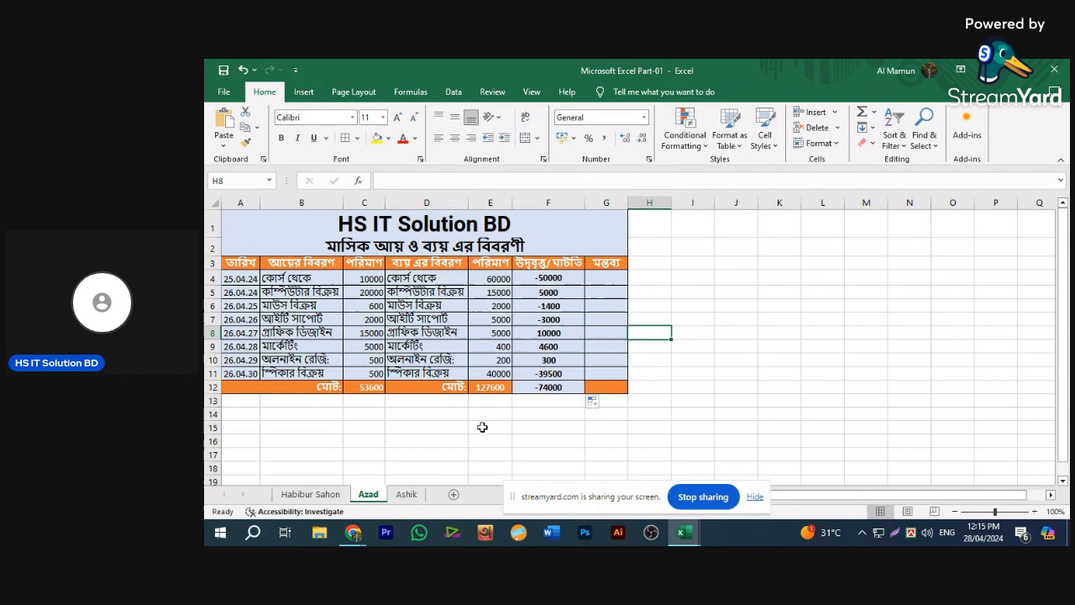
pyautogui.click(558, 404)
pyautogui.click(556, 390)
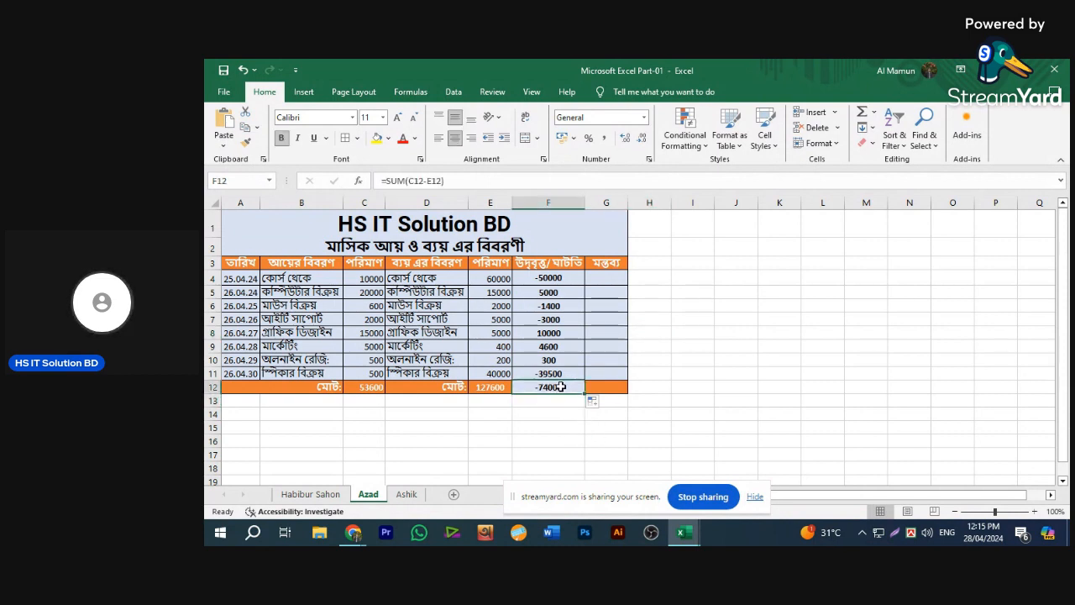
pyautogui.click(554, 401)
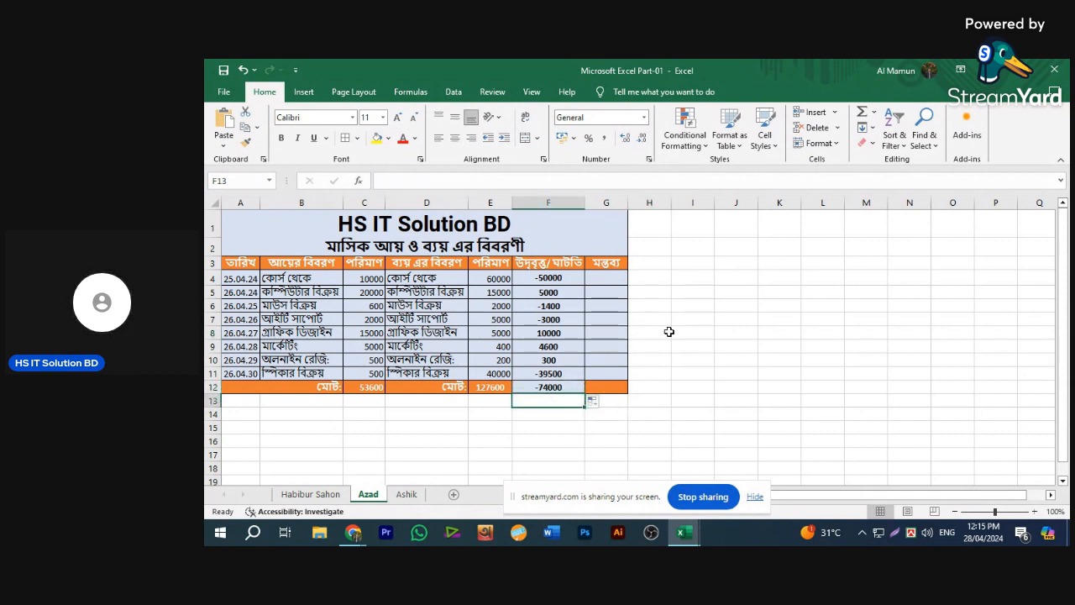
# Enter the practice values 12 in J5 and 5 in J6 beside the table.
pyautogui.click(654, 293)
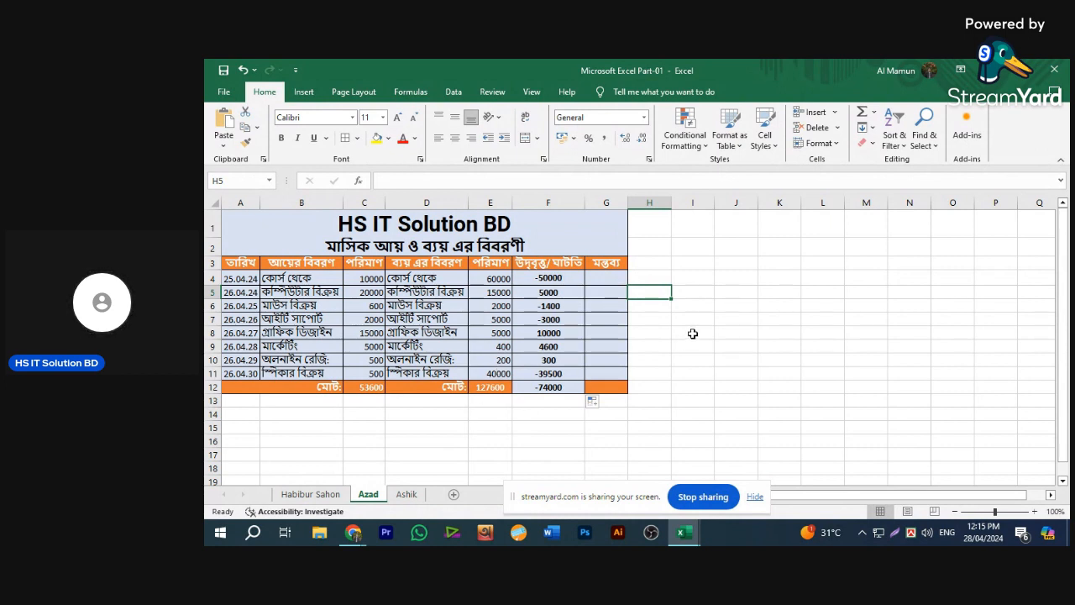
pyautogui.click(741, 293)
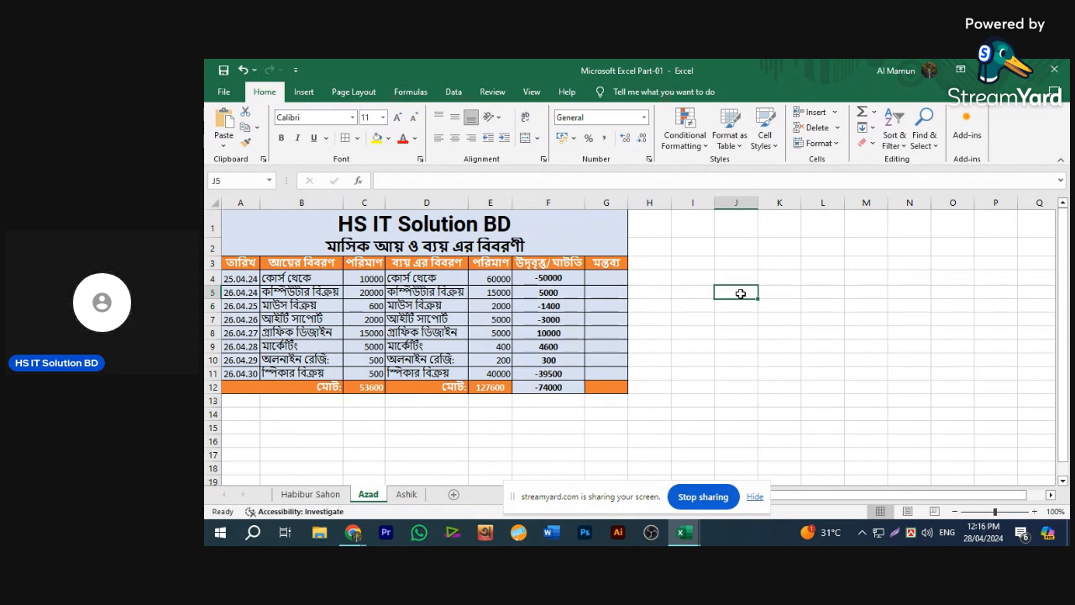
pyautogui.write('12')
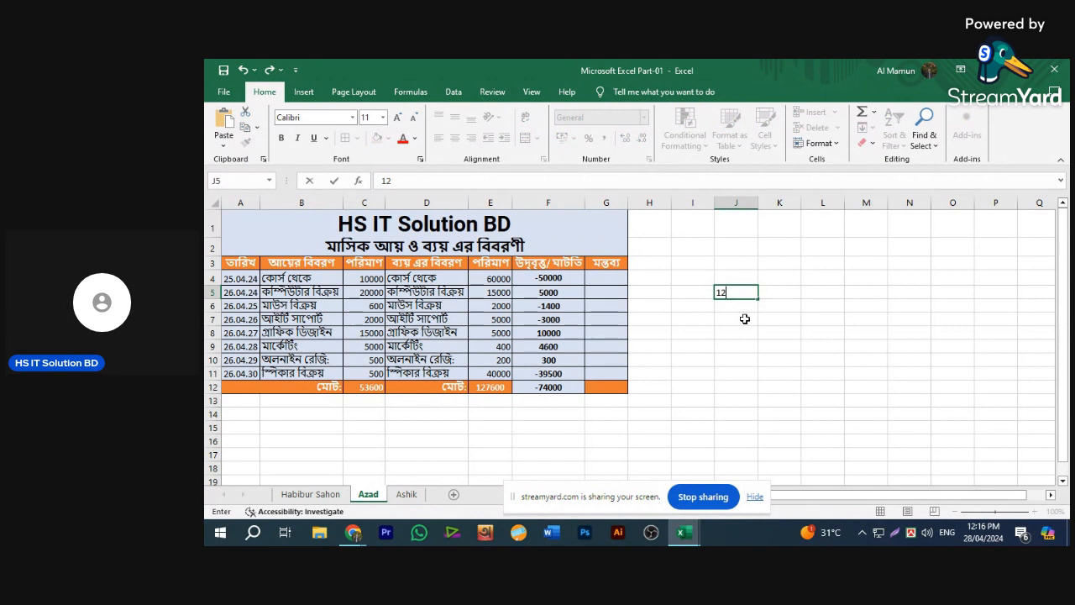
pyautogui.press('Return')
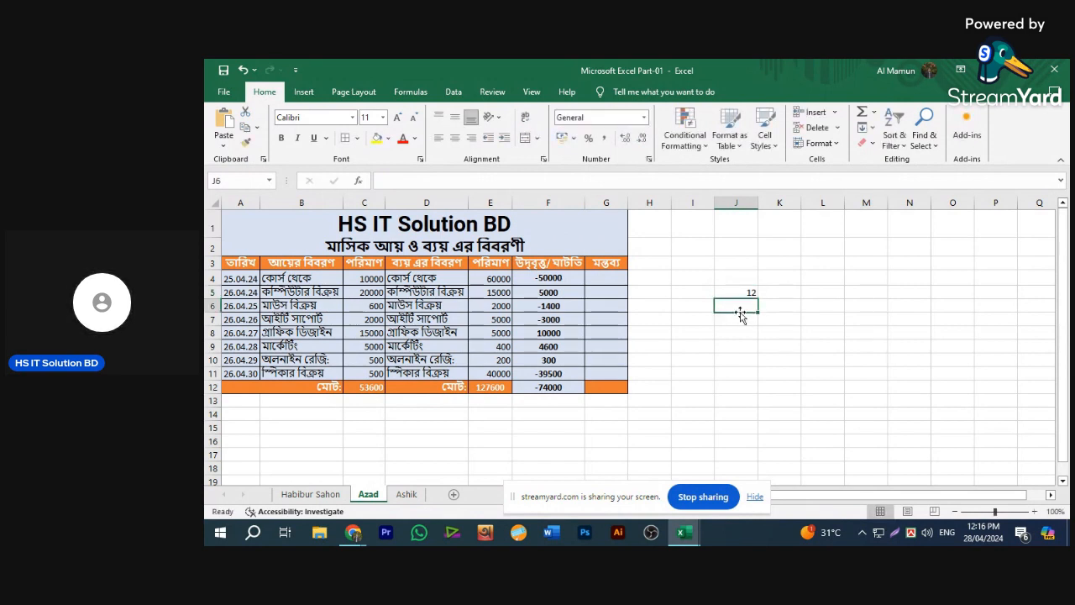
pyautogui.write('5')
pyautogui.press('Return')
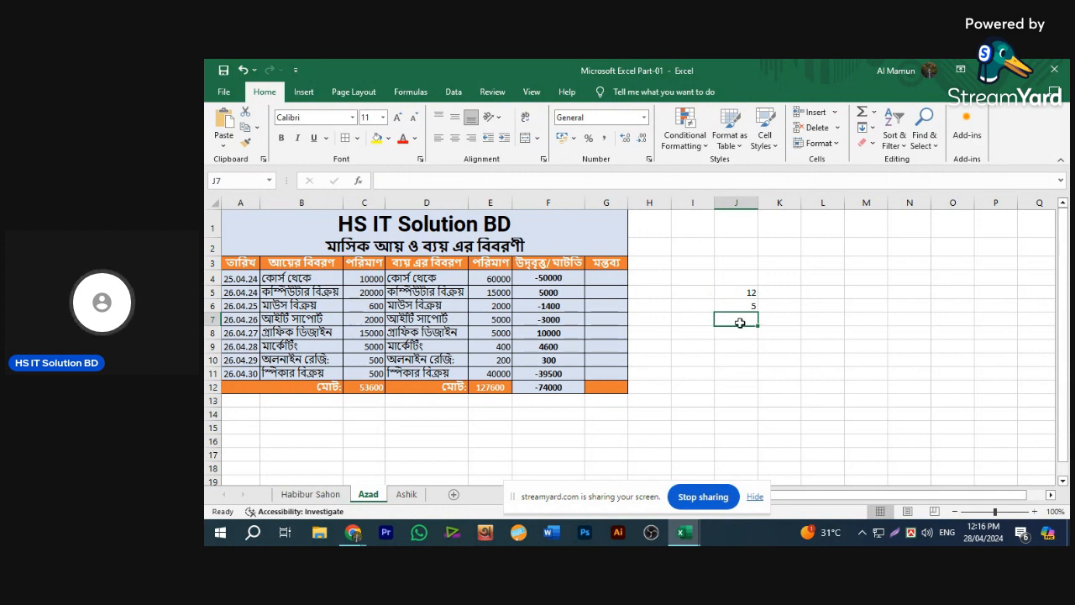
# Multiply J5 by J6 in cell J7 with the formula =SUM(J5*J6).
pyautogui.click(874, 112)
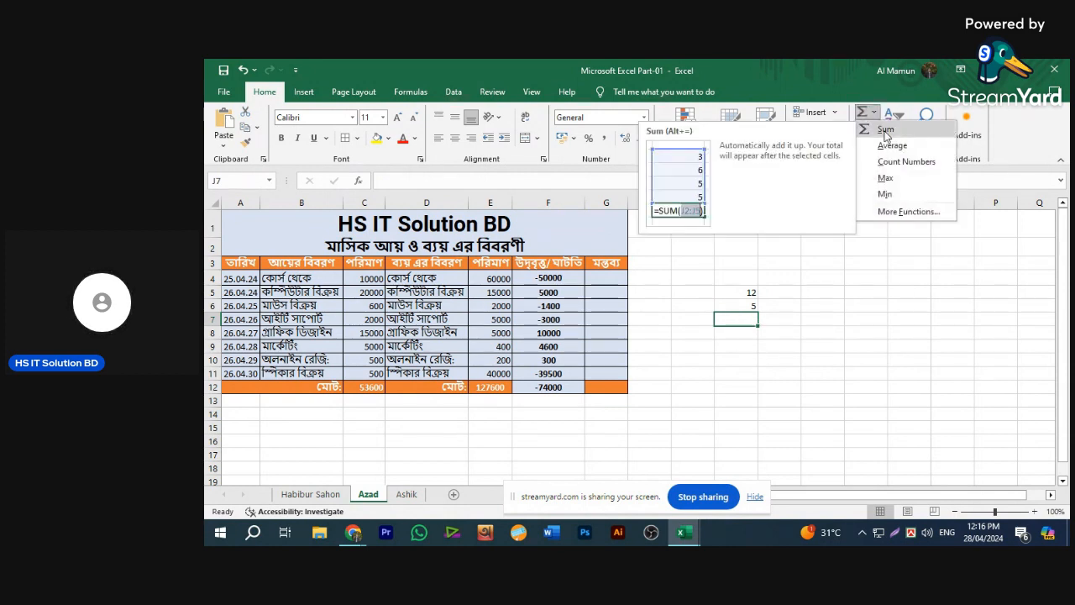
pyautogui.click(886, 132)
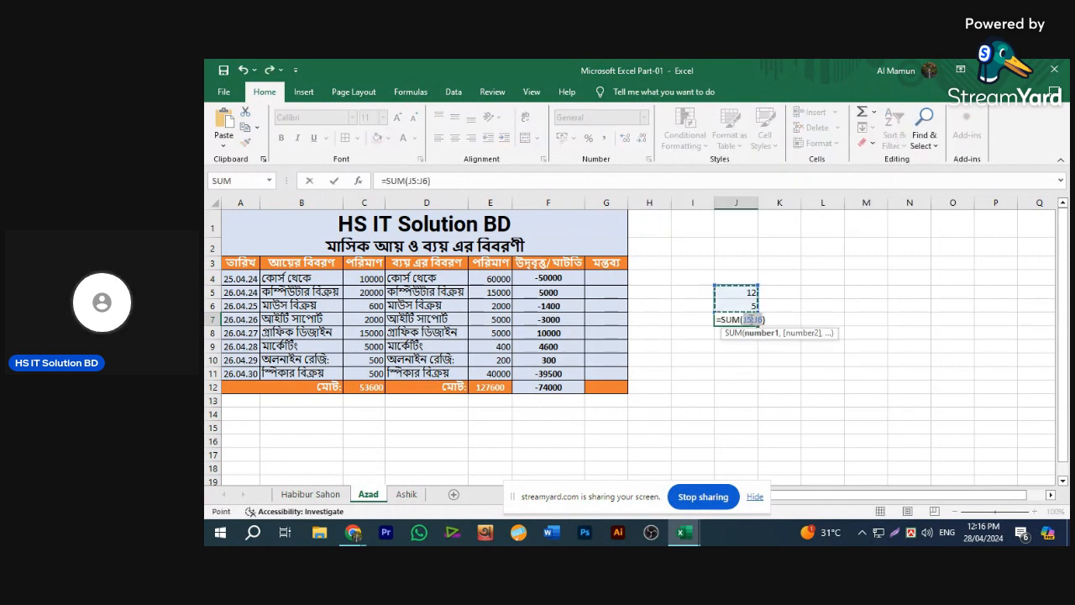
pyautogui.click(753, 294)
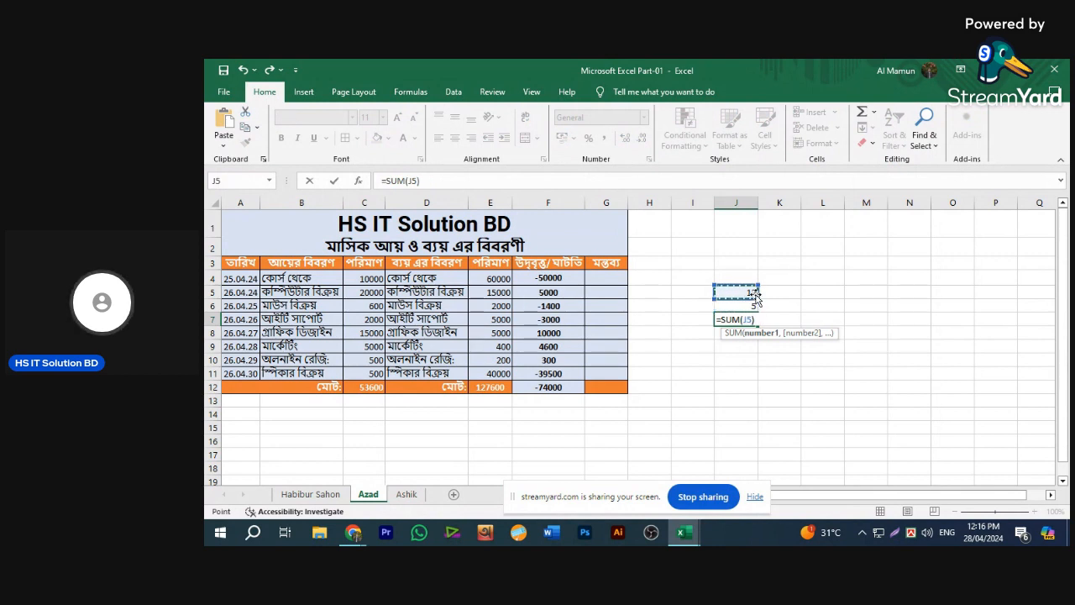
pyautogui.write('*')
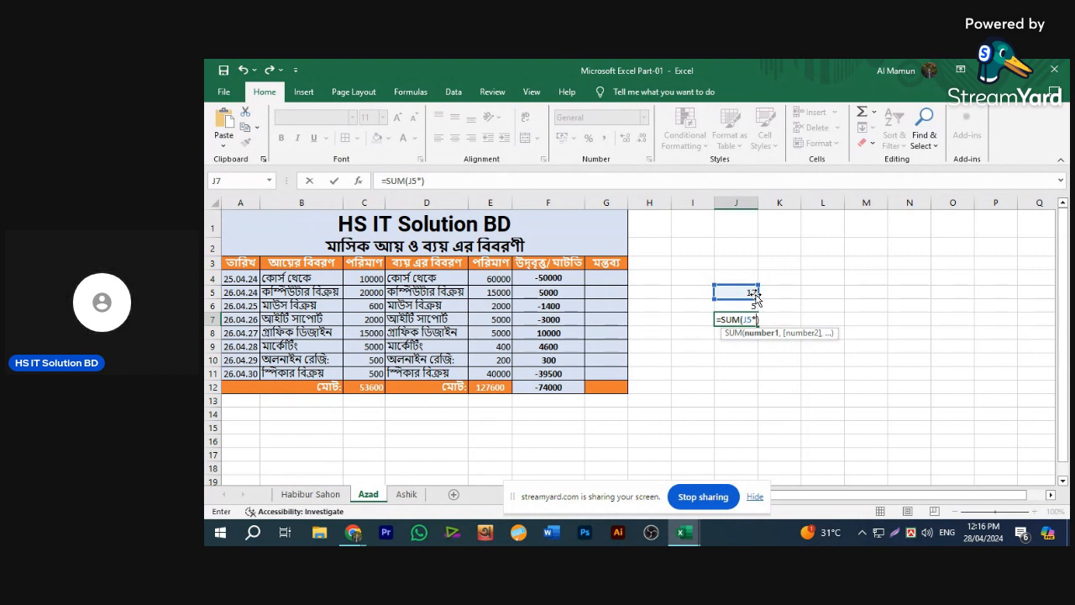
pyautogui.click(753, 307)
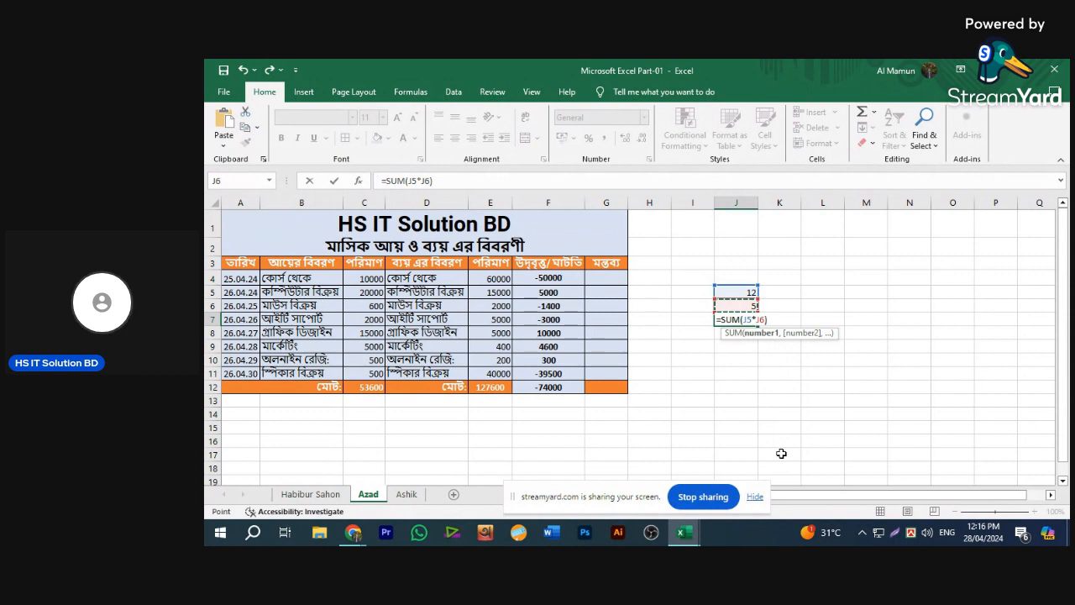
pyautogui.press('Return')
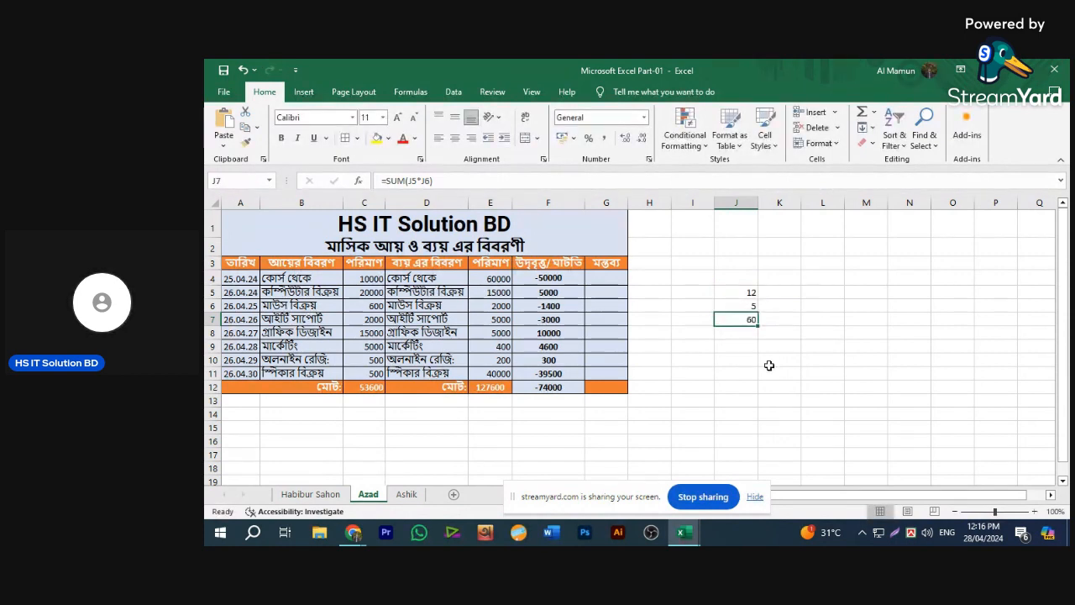
# Review the values in J5 and J6, and clear the multiplication formula from J7.
pyautogui.click(750, 292)
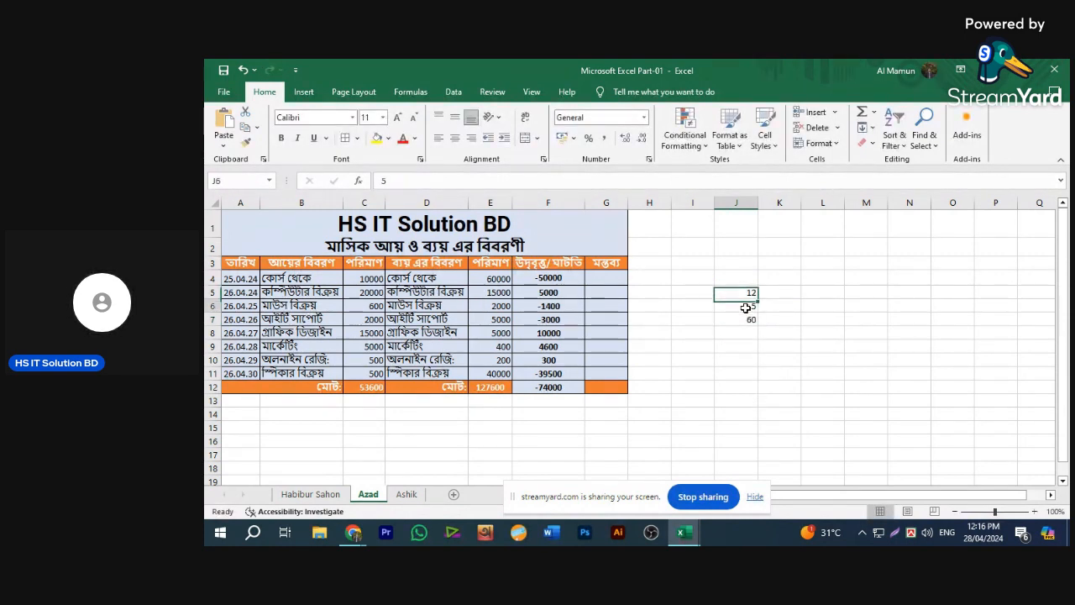
pyautogui.click(747, 306)
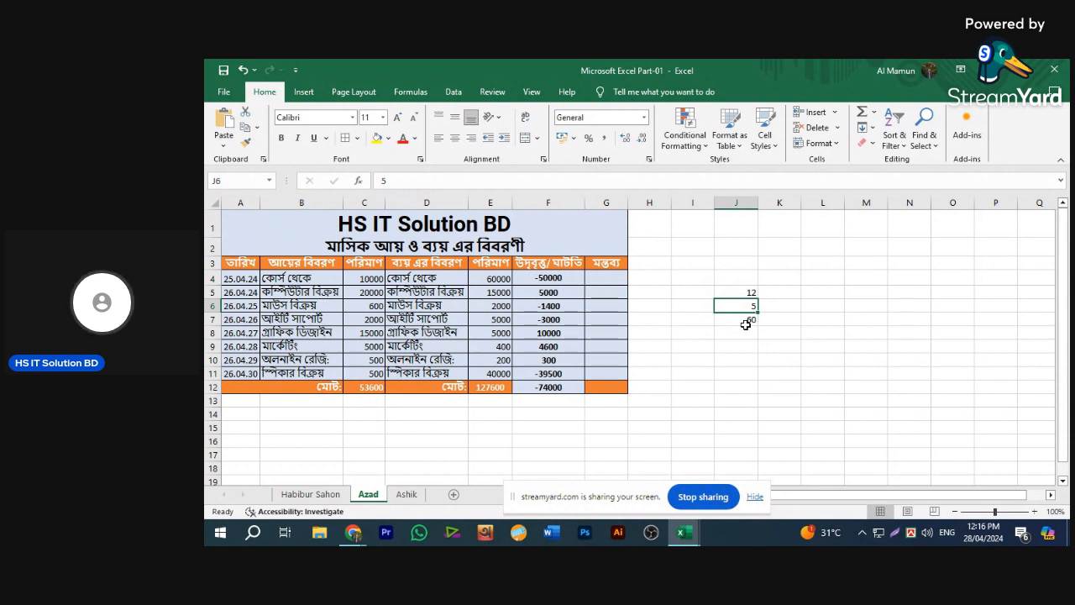
pyautogui.click(745, 321)
pyautogui.press('Delete')
pyautogui.click(749, 340)
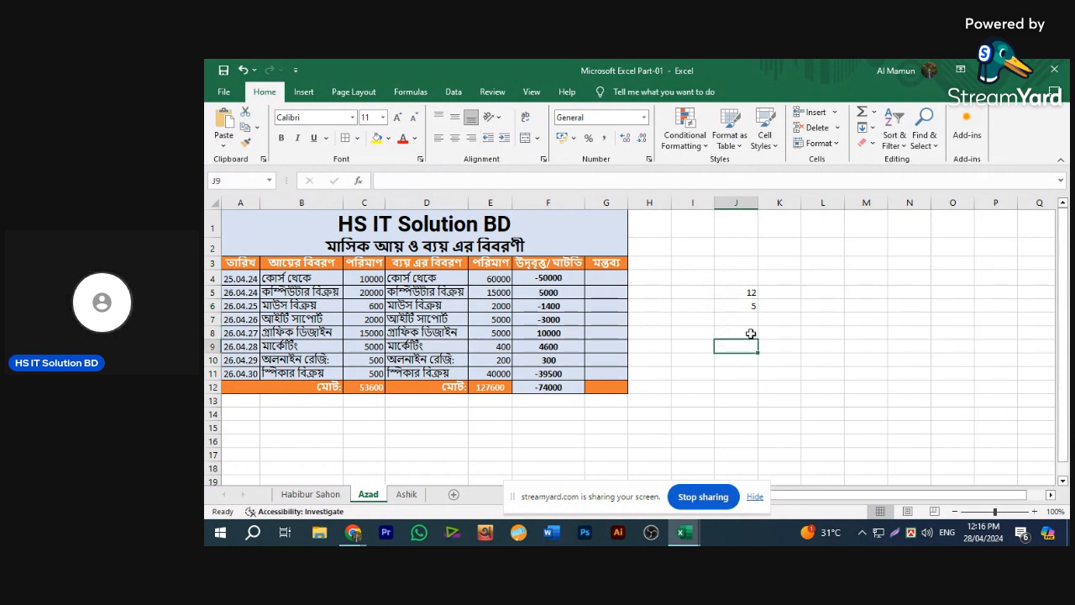
# Divide J5 by J6 in cell J7 with the formula =SUM(J5/J6).
pyautogui.click(750, 317)
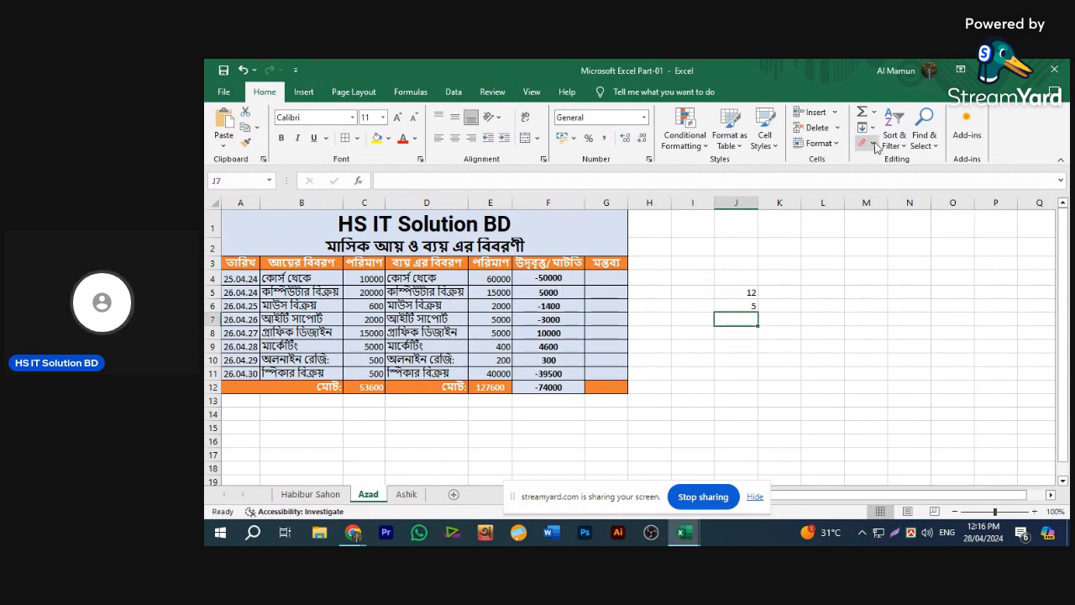
pyautogui.click(868, 117)
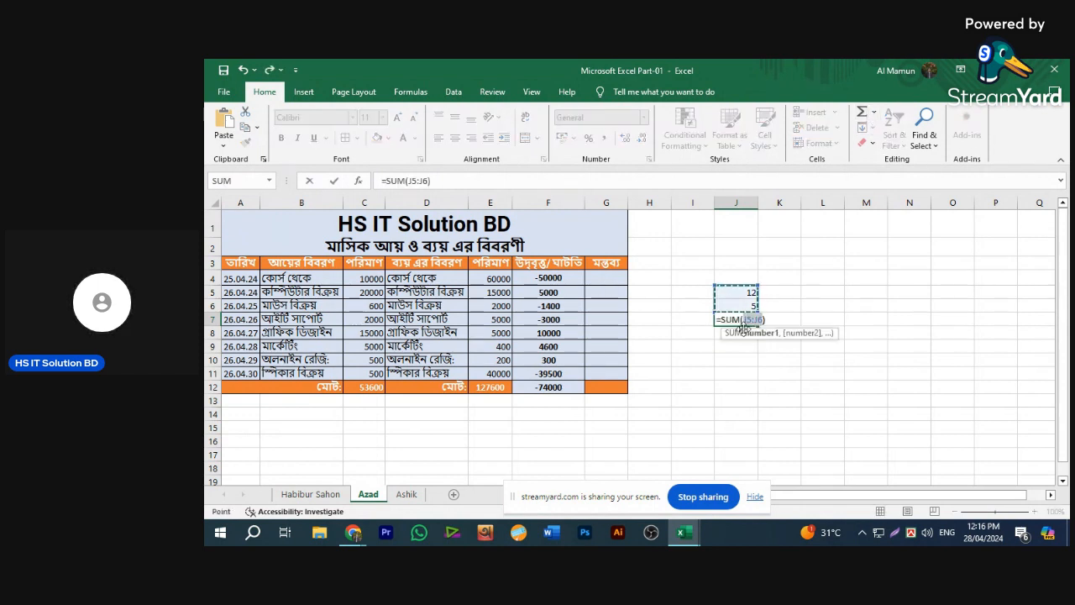
pyautogui.click(751, 292)
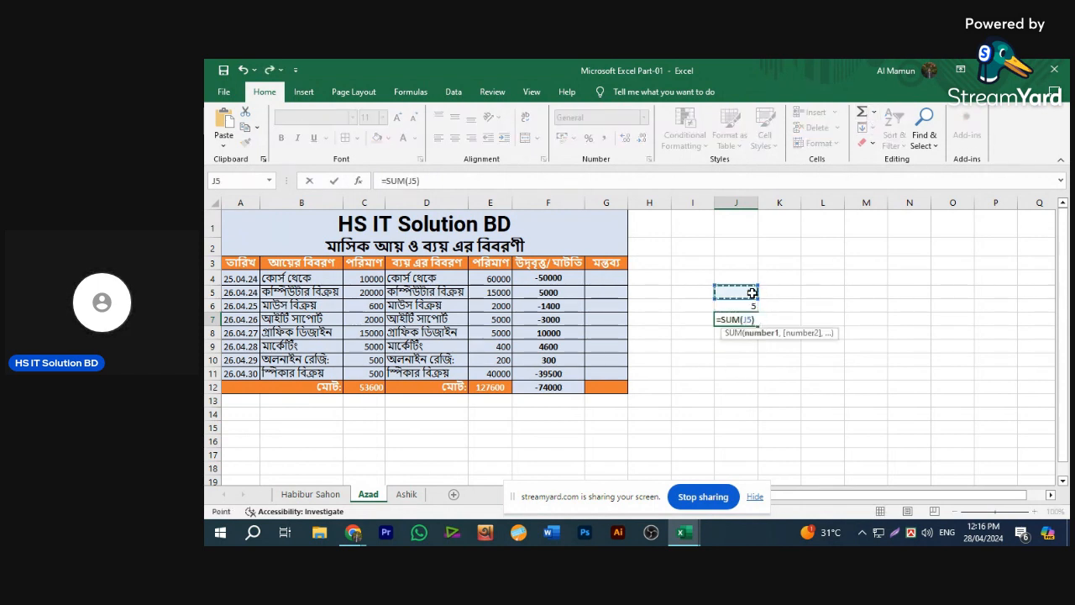
pyautogui.write('/')
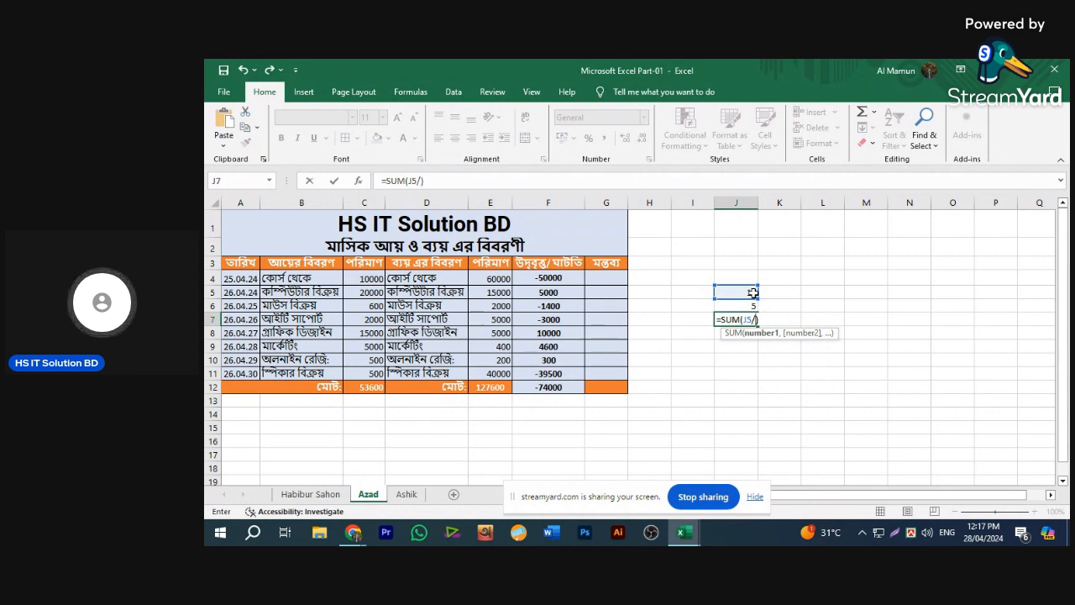
pyautogui.click(737, 307)
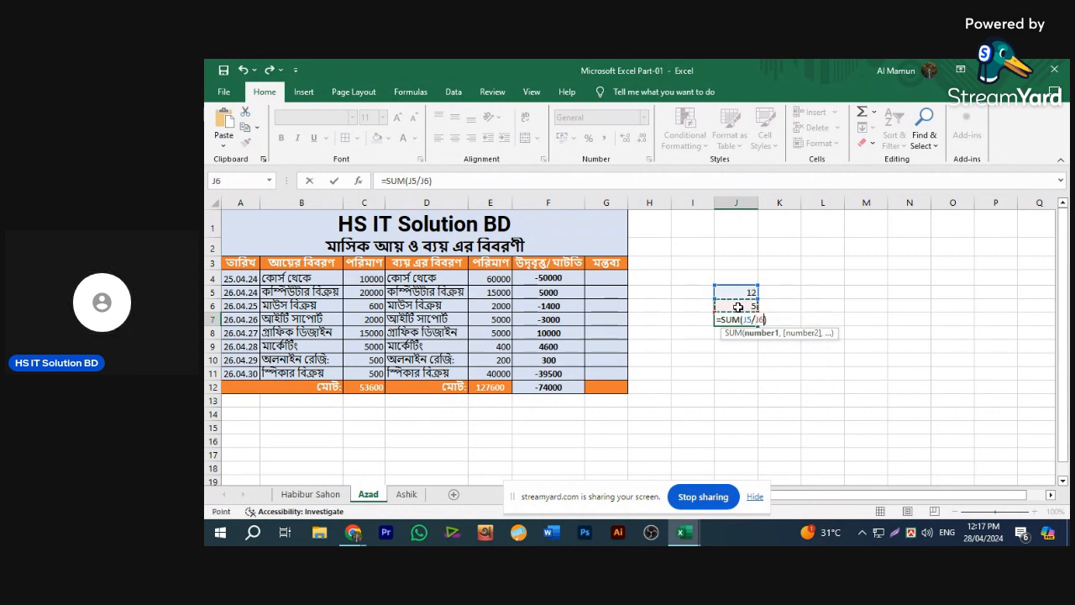
pyautogui.press('Return')
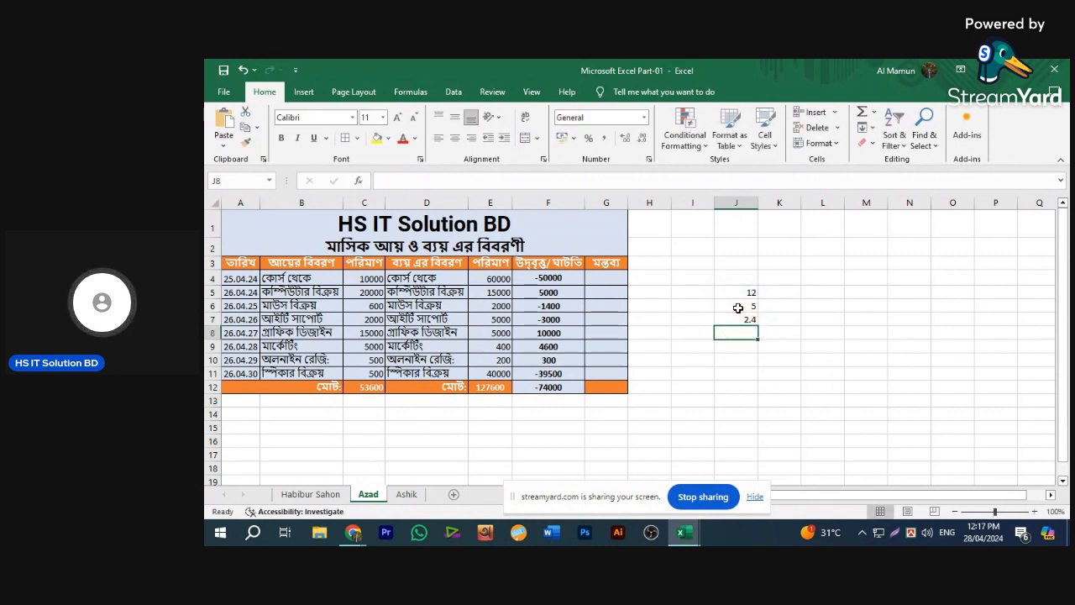
# Compare the division formula in J7 with the practice values in J5 and J6.
pyautogui.click(803, 360)
pyautogui.click(749, 320)
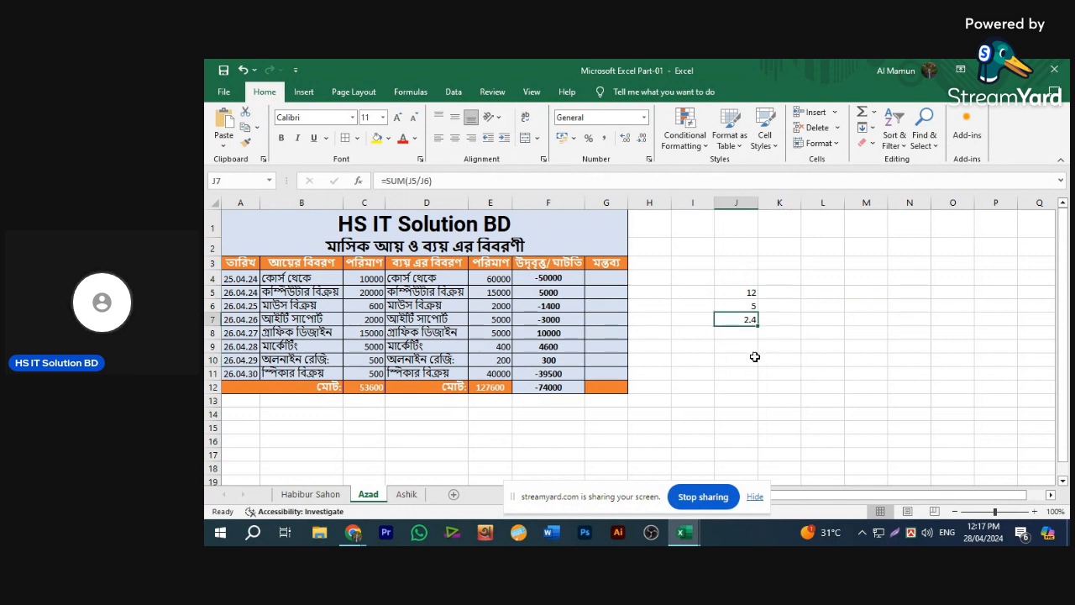
pyautogui.click(752, 306)
pyautogui.click(748, 319)
pyautogui.click(782, 321)
pyautogui.click(735, 322)
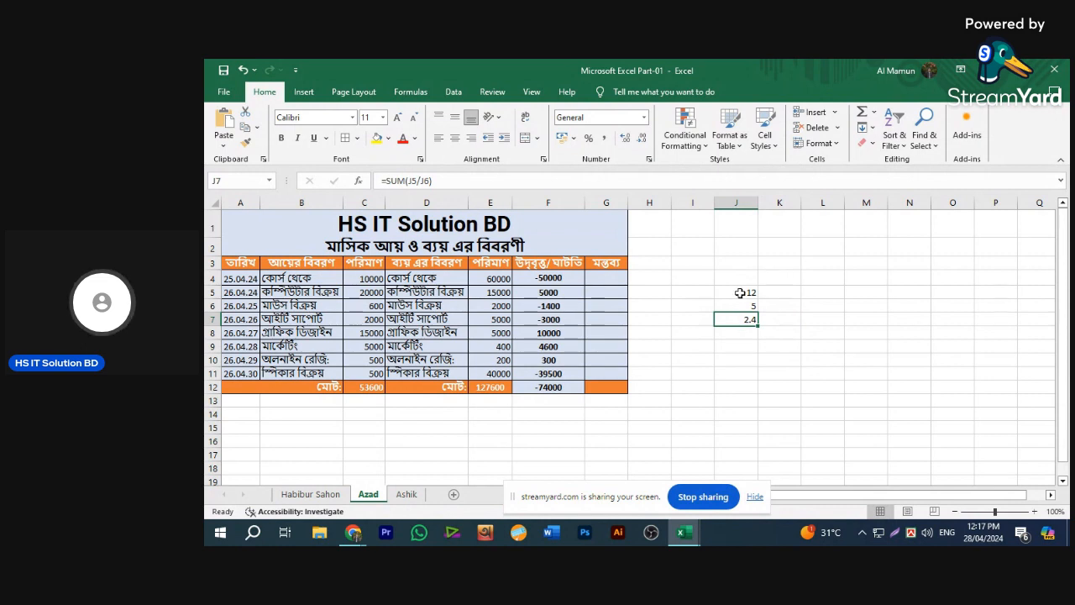
pyautogui.click(745, 292)
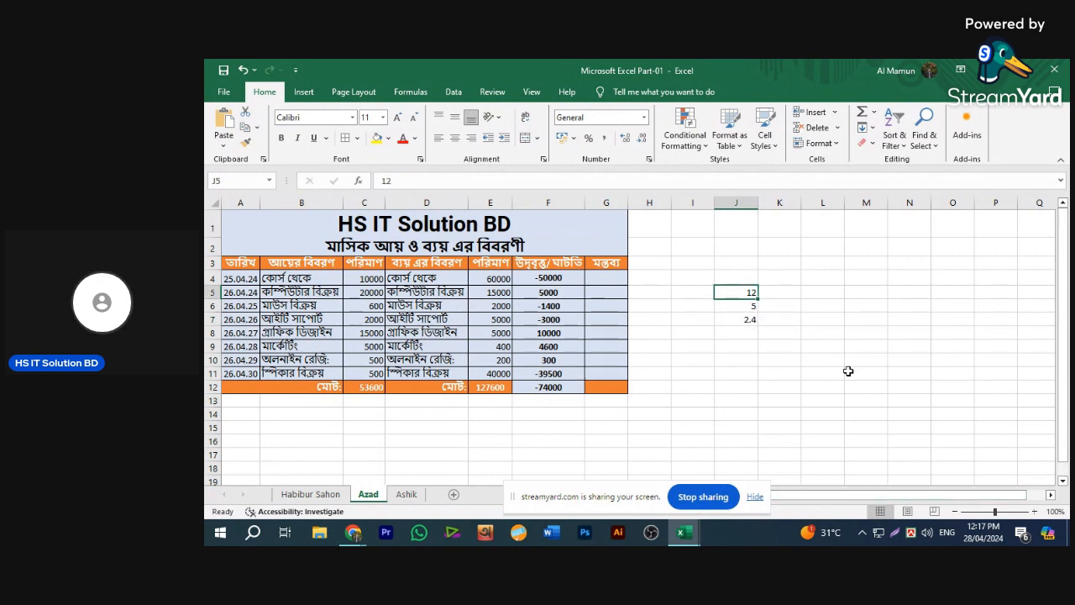
pyautogui.click(755, 321)
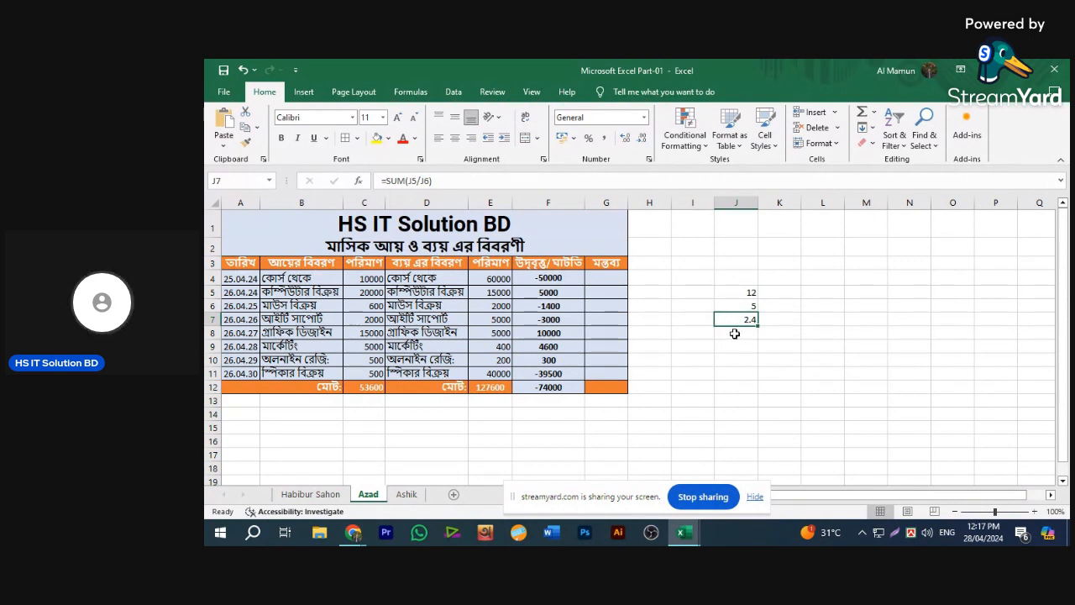
pyautogui.moveTo(737, 293); pyautogui.dragTo(747, 322)
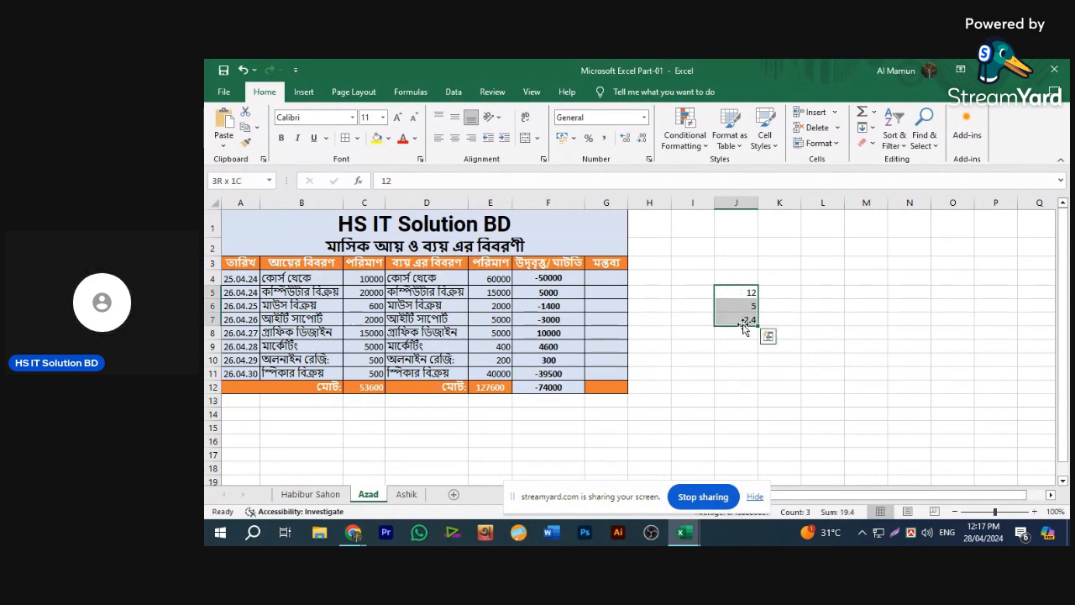
pyautogui.click(727, 343)
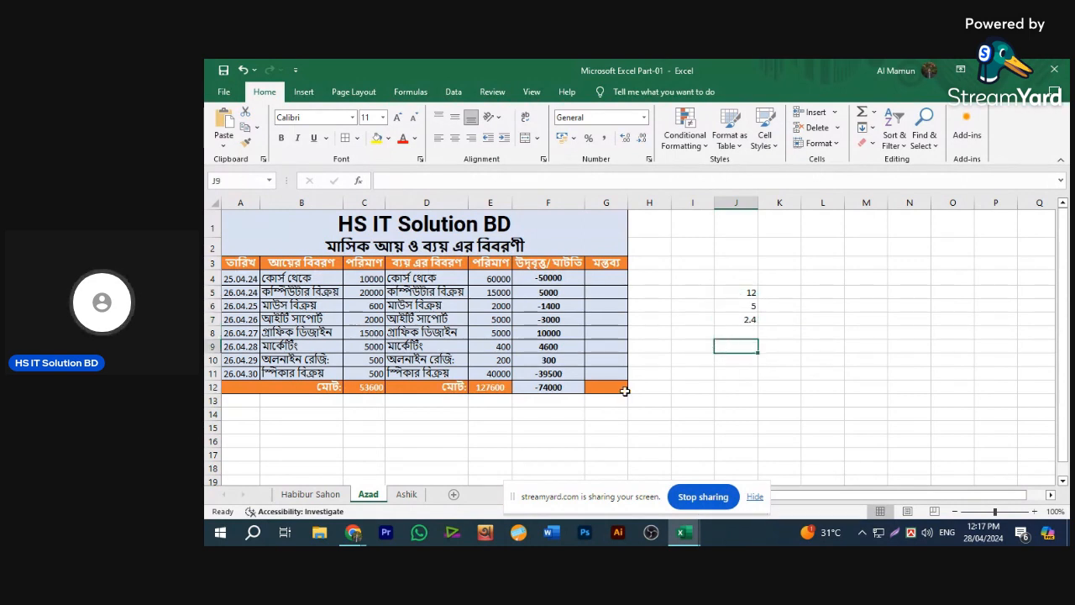
# Look over the whole income and expense table from the title in A1 to cell G12.
pyautogui.click(239, 219)
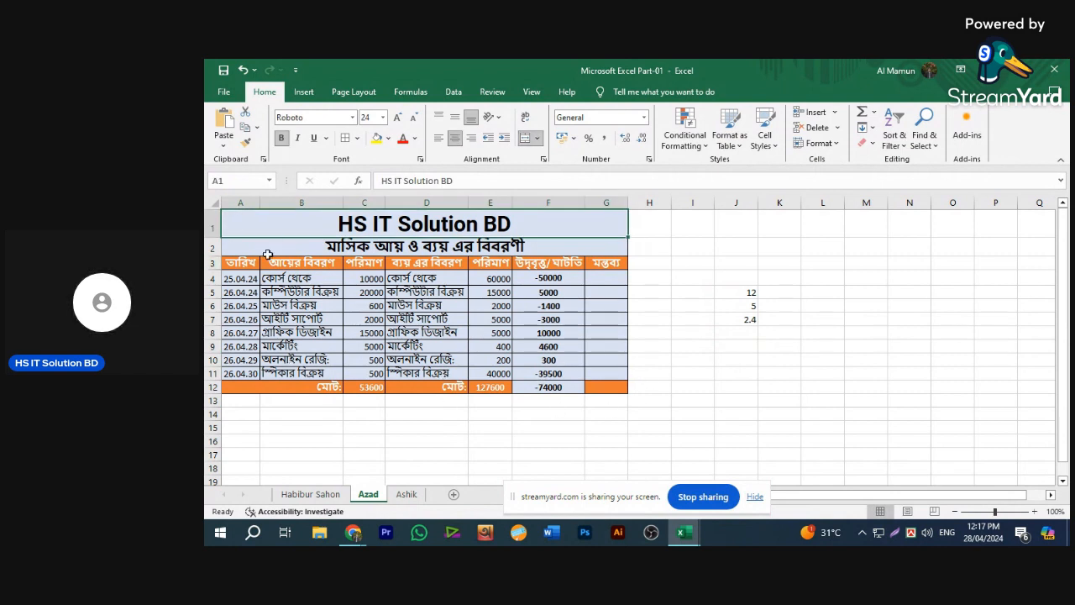
pyautogui.keyDown('shift'); pyautogui.click(605, 385); pyautogui.keyUp('shift')
pyautogui.click(651, 346)
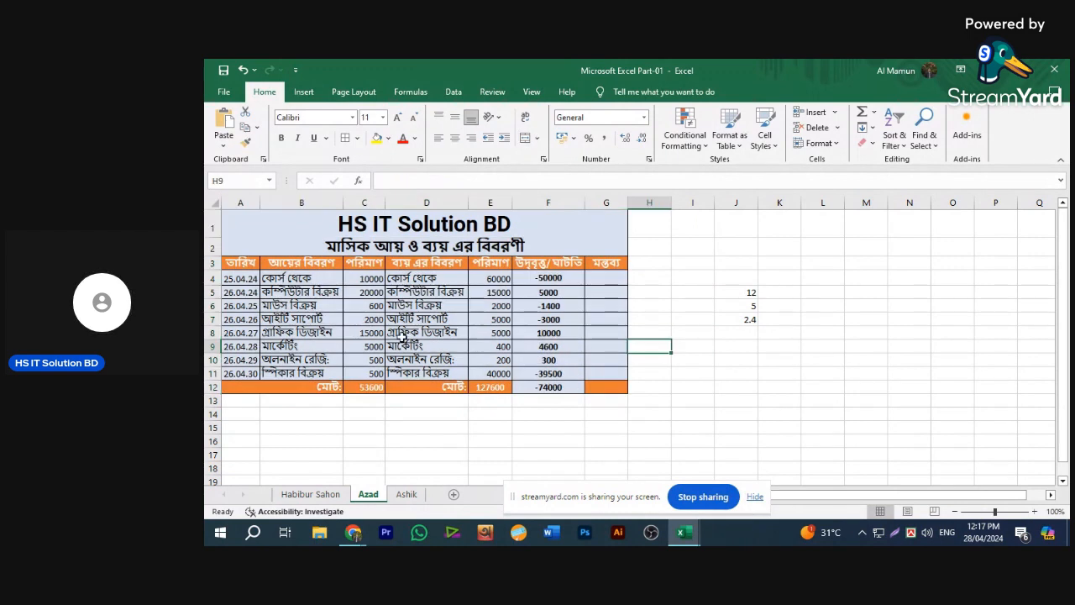
pyautogui.click(279, 224)
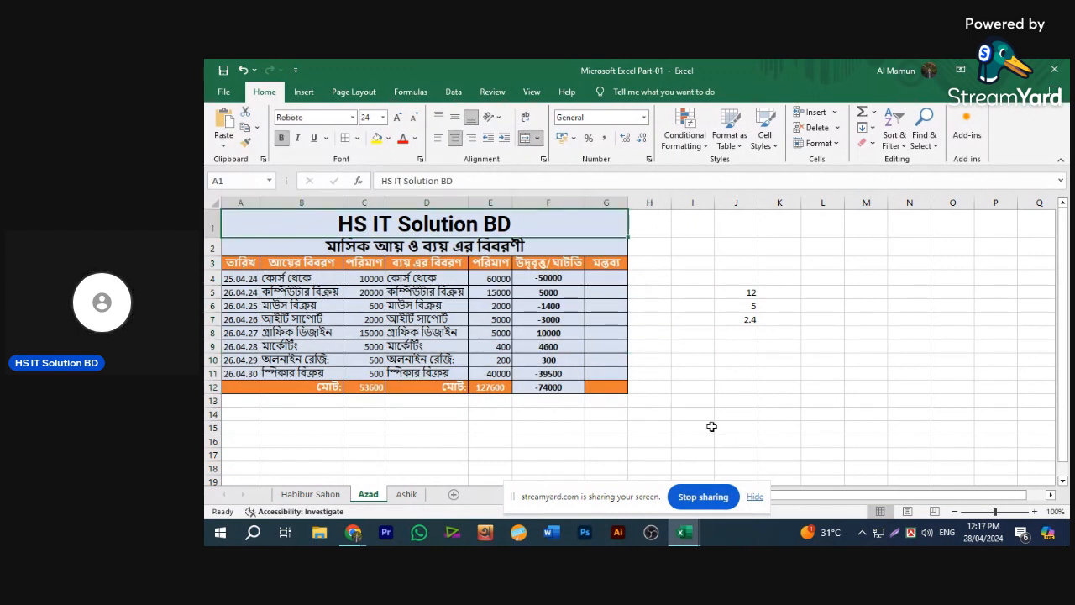
pyautogui.keyDown('shift'); pyautogui.click(614, 387); pyautogui.keyUp('shift')
pyautogui.click(678, 366)
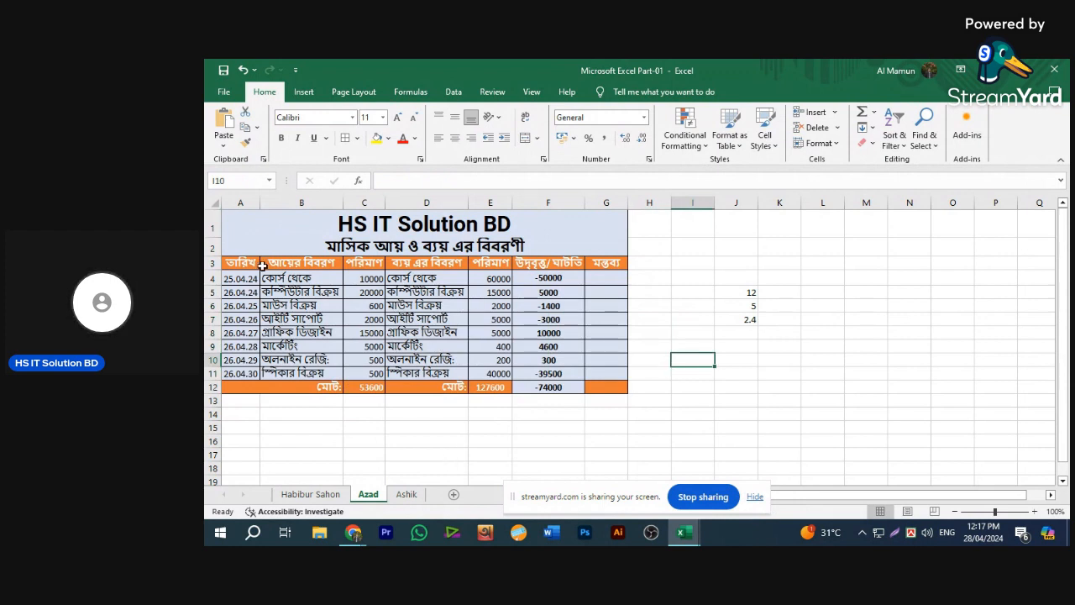
pyautogui.click(252, 232)
pyautogui.click(650, 388)
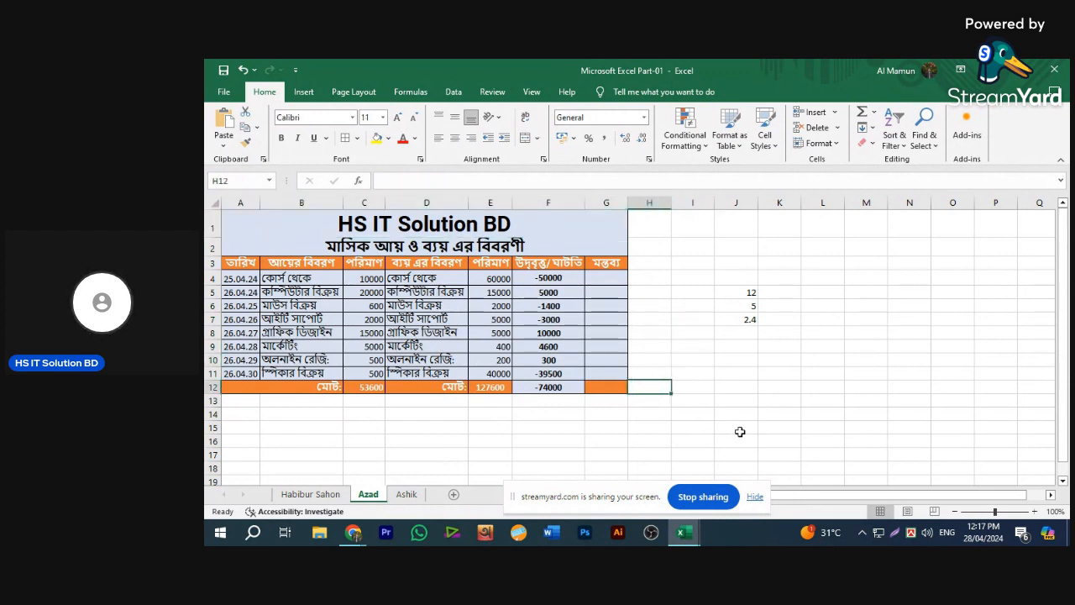
pyautogui.click(624, 391)
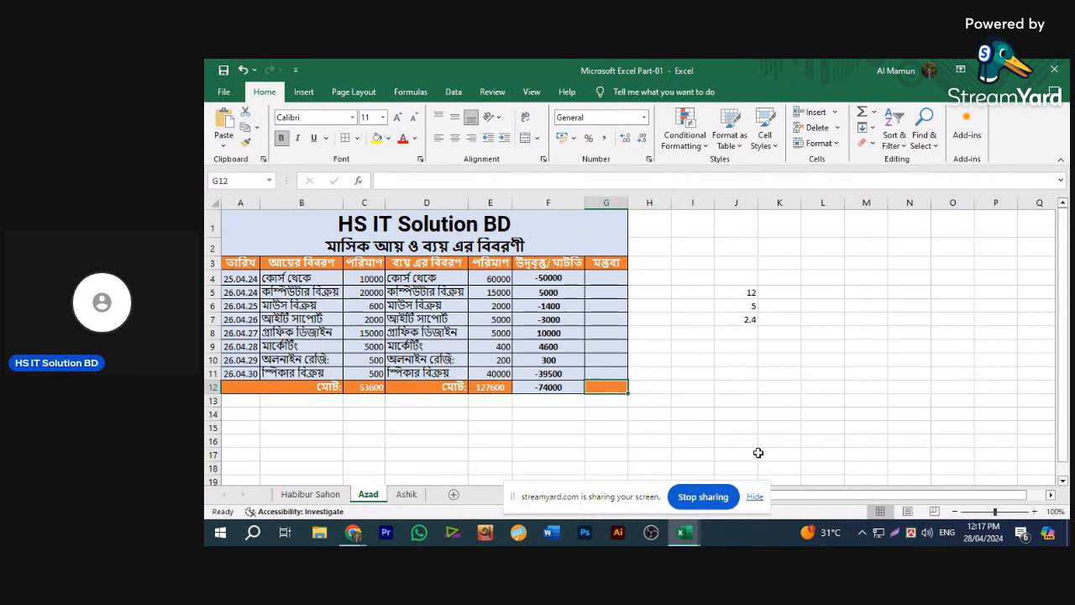
# Hide the screen-sharing notice and switch from the workbook to the StreamYard studio in the browser.
pyautogui.click(756, 497)
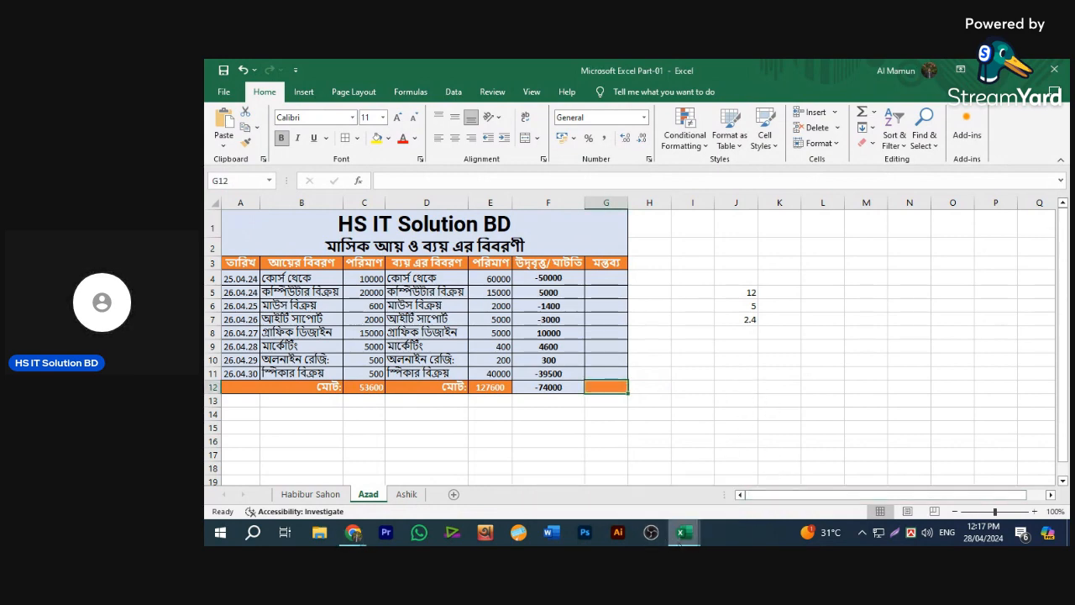
pyautogui.click(999, 75)
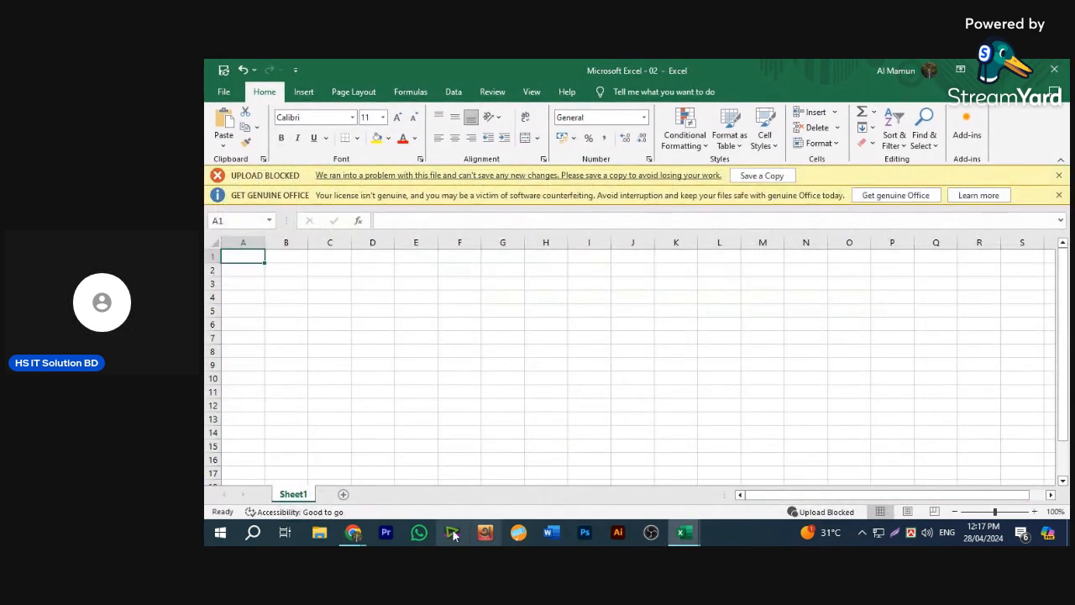
pyautogui.moveTo(353, 533)
pyautogui.click(317, 475)
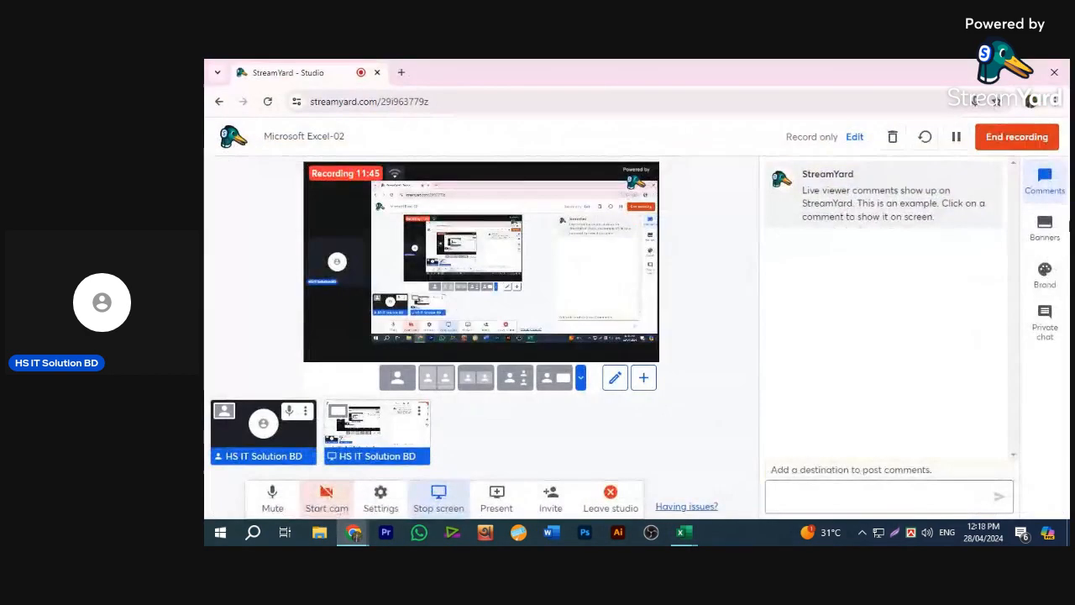